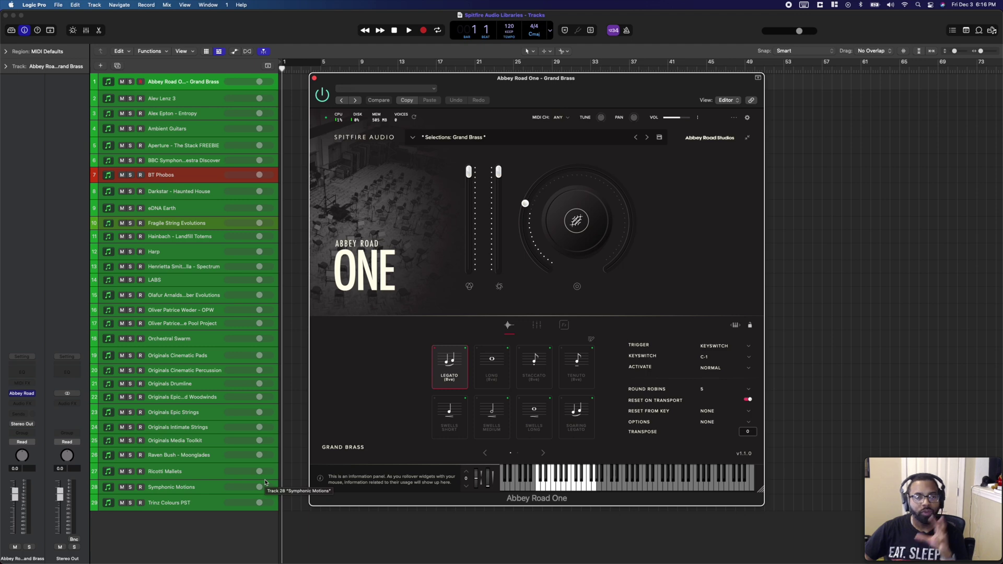
Step: Switch to Safari and view Spitfire Audio's #12ScoresOfChristmas giveaway post on Facebook, closing the chat, and on Instagram
key("super+Tab")
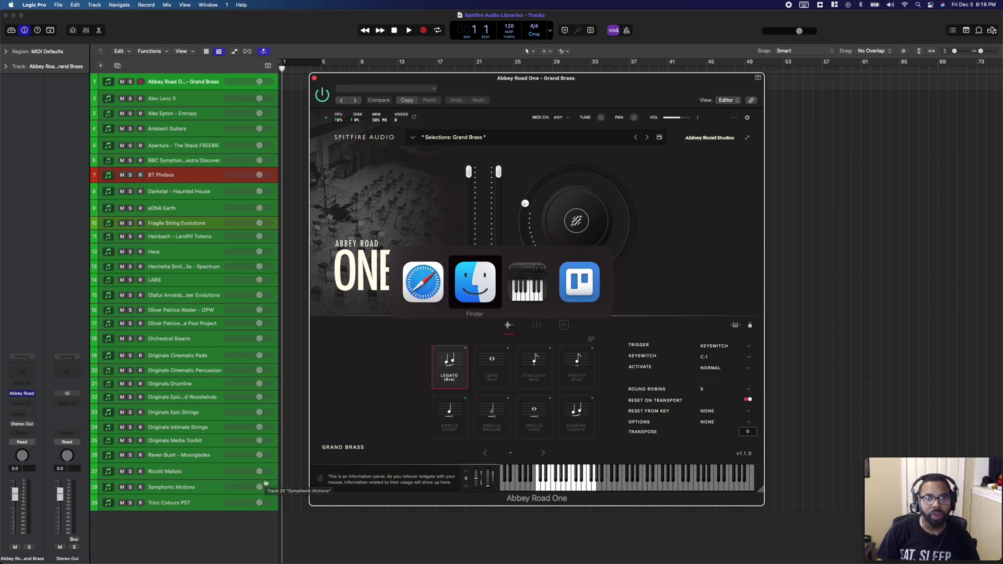
key("super+Tab")
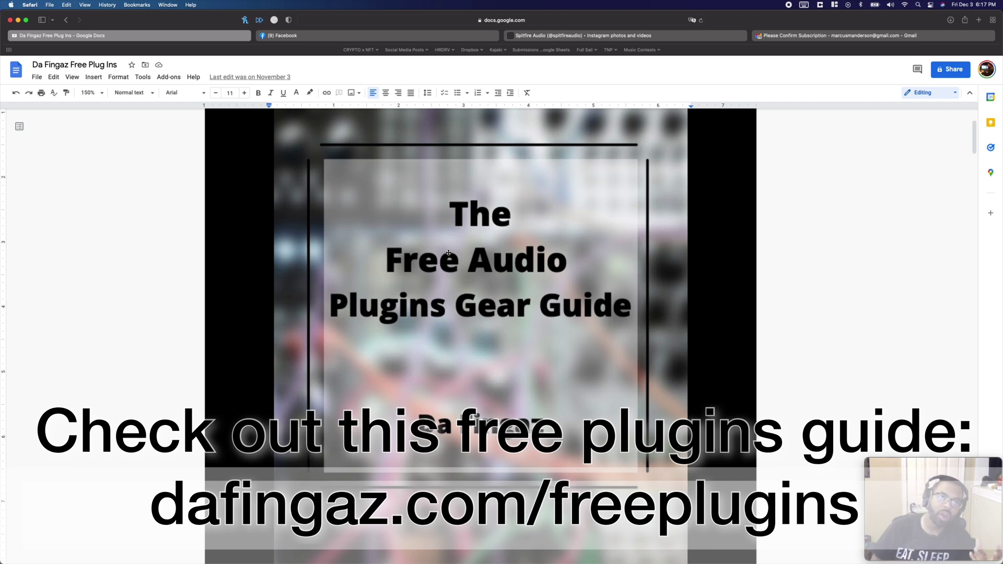
left_click(447, 38)
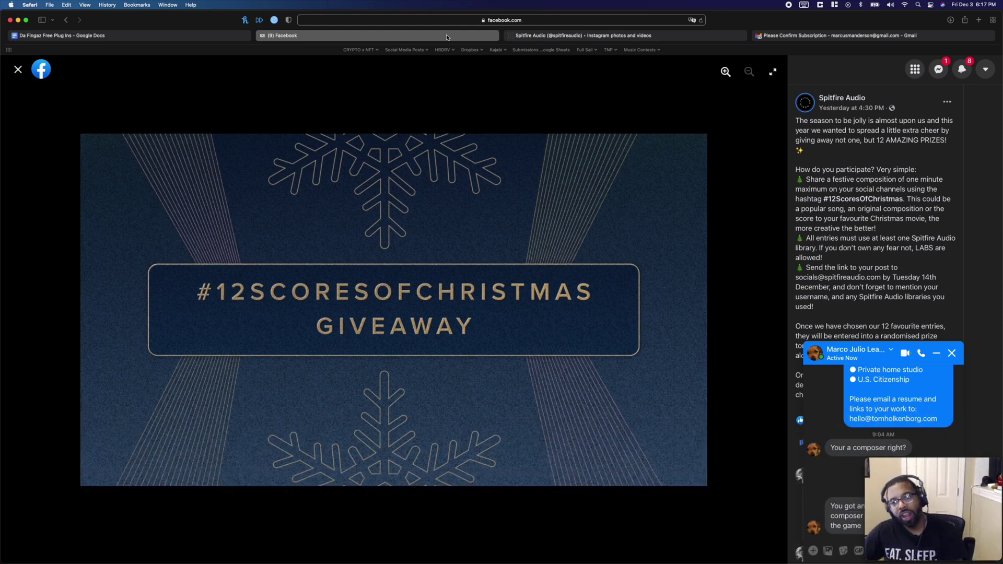
left_click(951, 354)
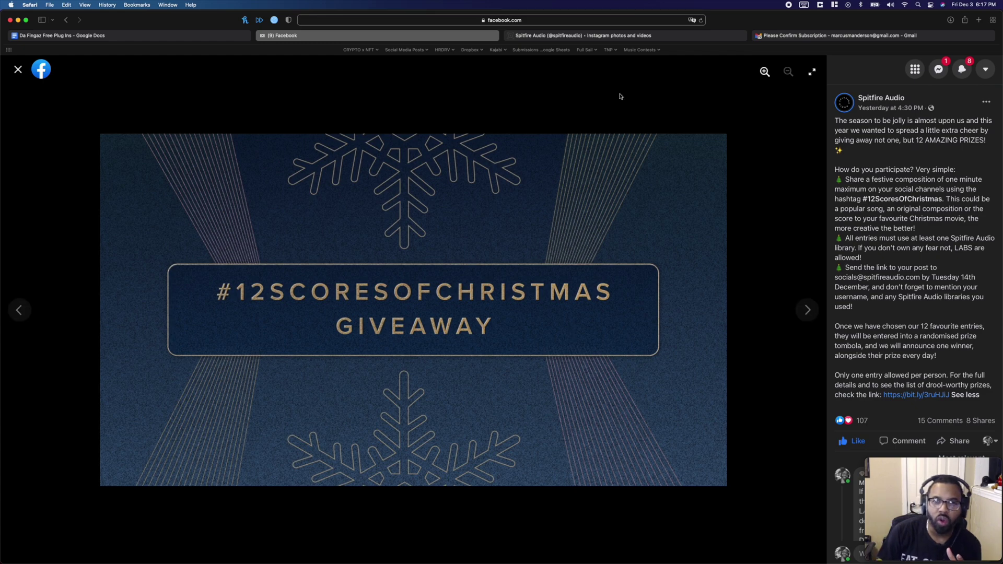
left_click(609, 36)
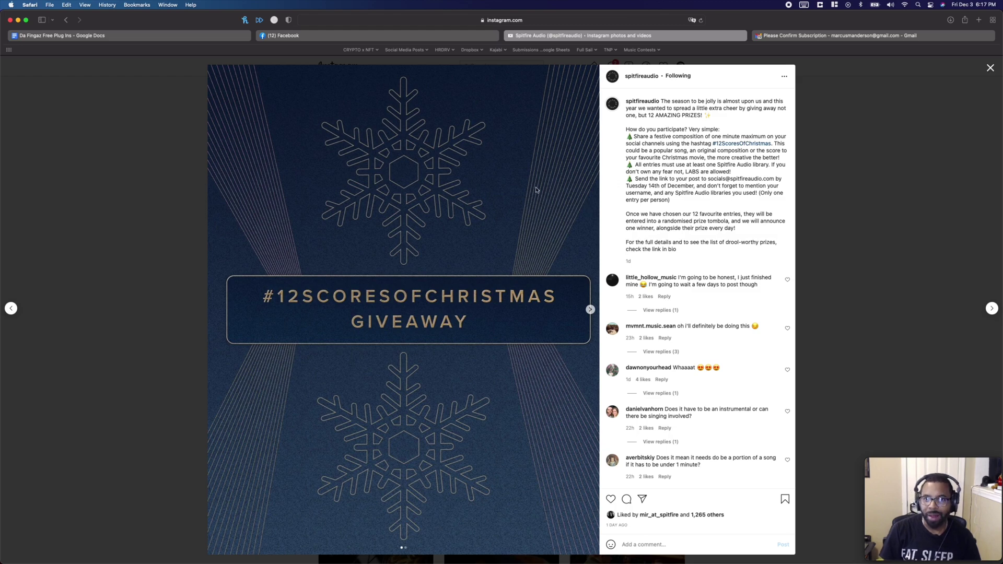
Step: Switch back to the Spitfire Audio Libraries project in Logic Pro
key("super+Tab")
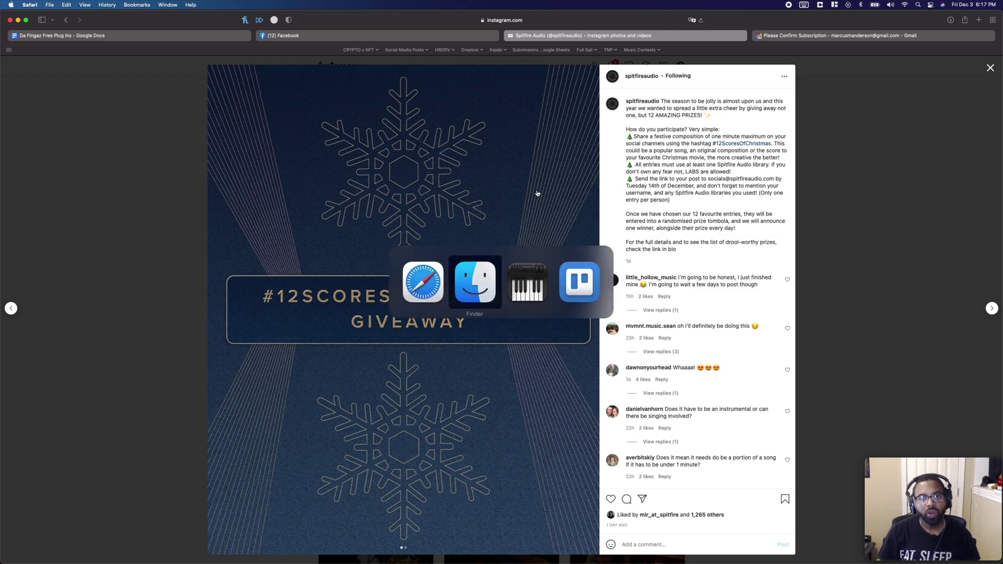
key("super+space")
type("logic")
key("Return")
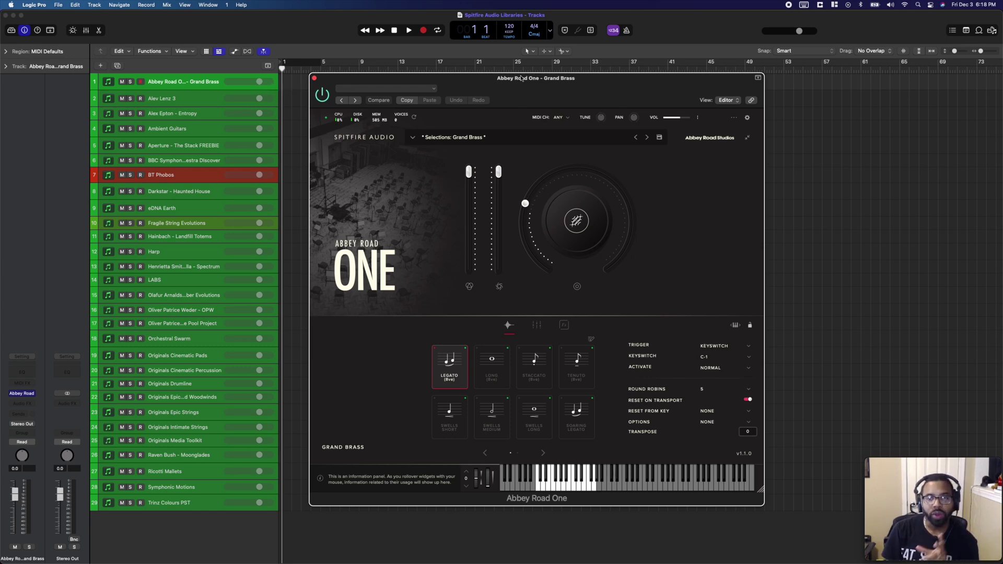
Step: Move the Abbey Road One plug-in window up slightly and link it to track selection, showing the Alev Lenz 3 instrument
left_click_drag(519, 87, 517, 71)
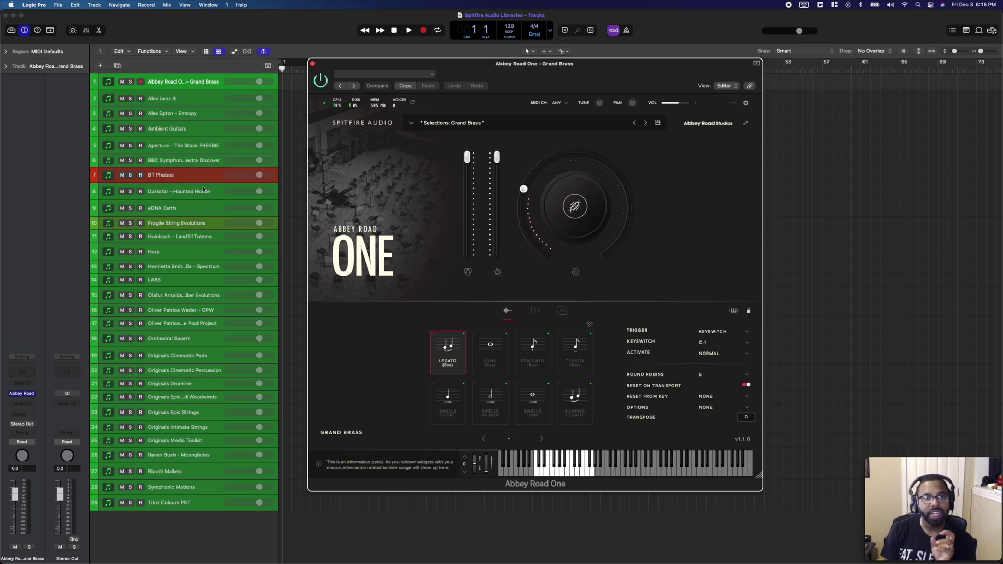
left_click(190, 99)
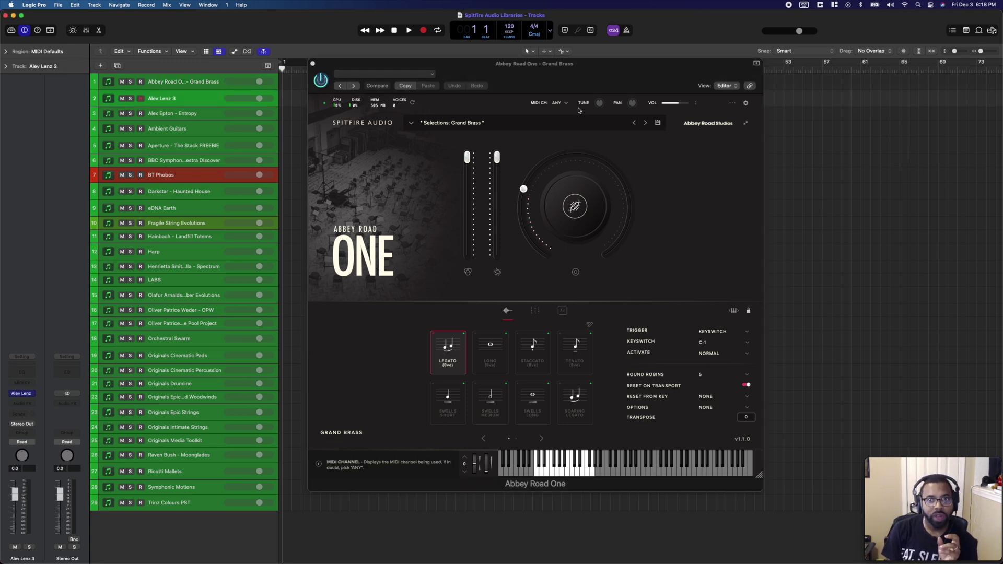
left_click(750, 86)
left_click(206, 82)
left_click(197, 96)
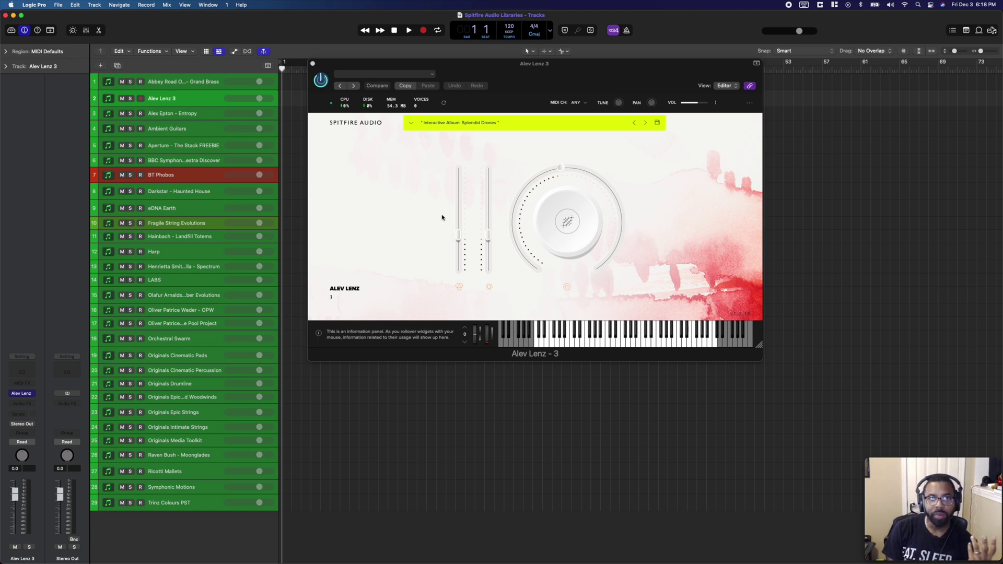
Step: Look through the Alev Lenz 3 presets and filter tags, close the list, and lower the reverb knob slightly
left_click(468, 124)
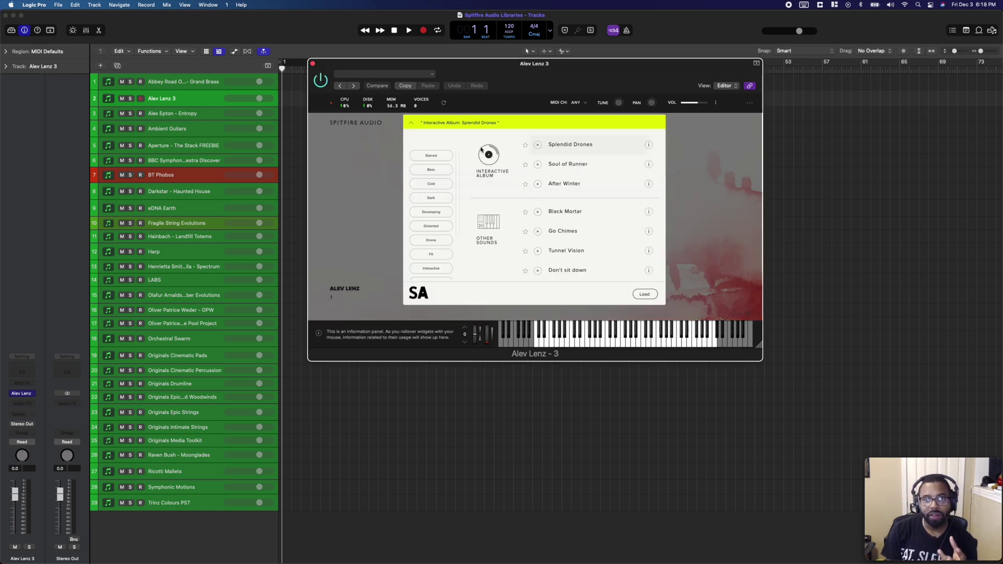
scroll(499, 168, "down", 1)
scroll(500, 168, "down", 7)
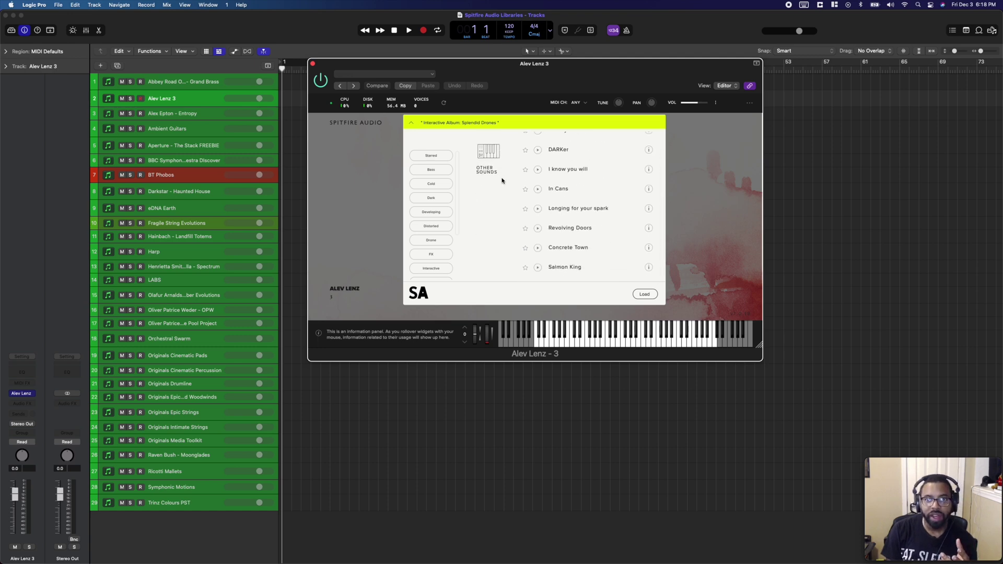
scroll(492, 195, "up", 8)
scroll(432, 174, "down", 4)
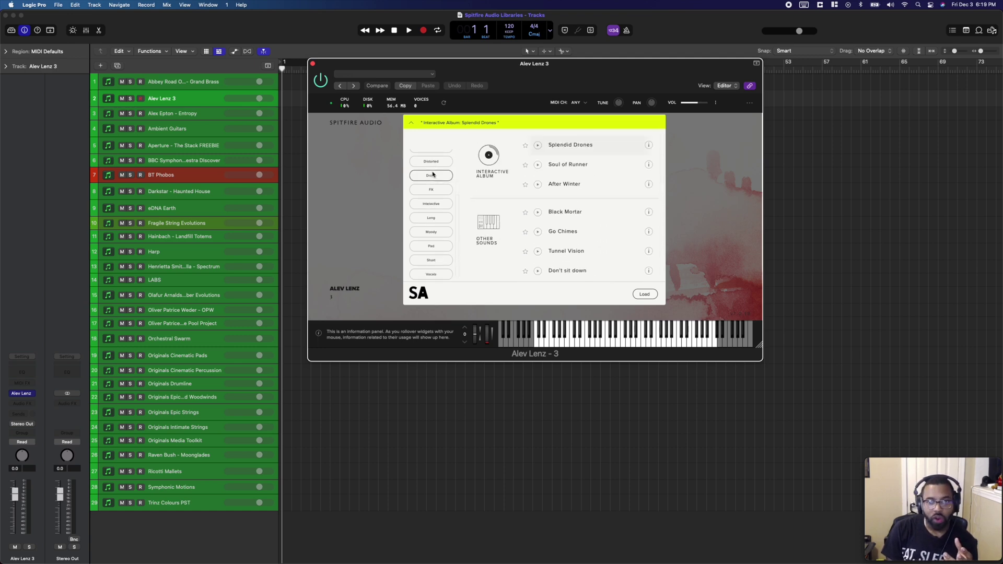
scroll(433, 174, "up", 4)
left_click(733, 165)
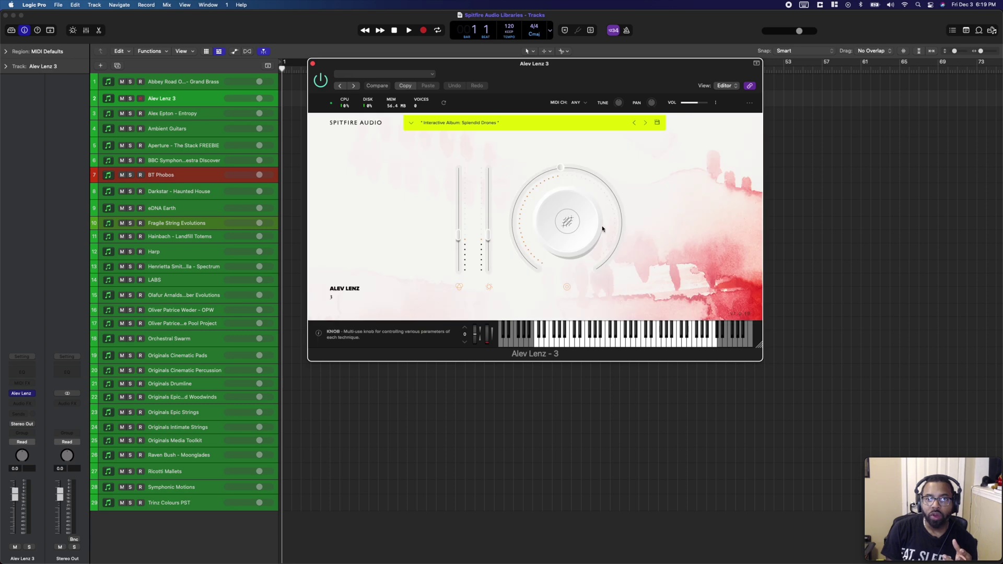
left_click_drag(564, 161, 547, 171)
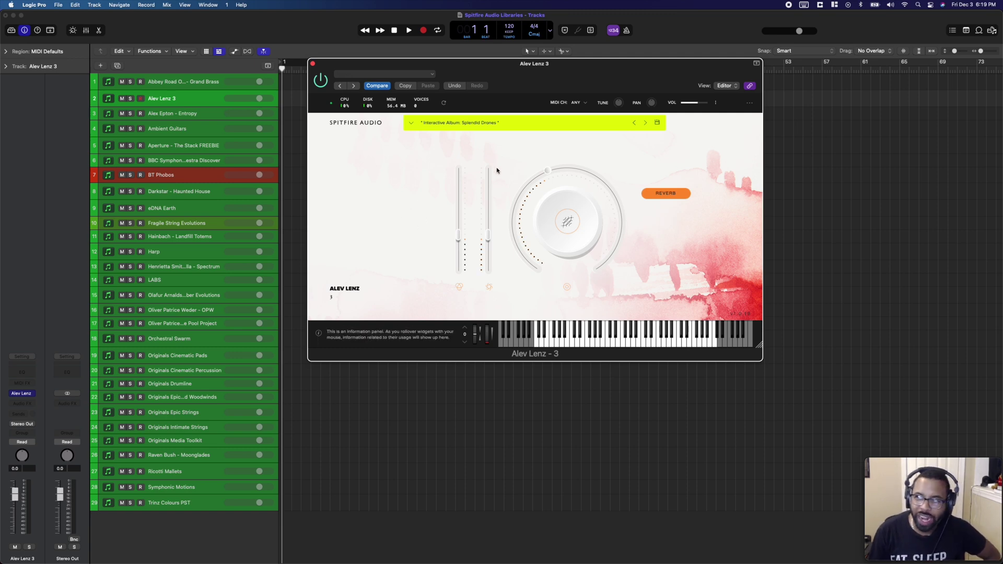
Step: Show the Alex Epton - Entropy instrument and look through its preset list from Synthetic to Percussion
left_click(203, 115)
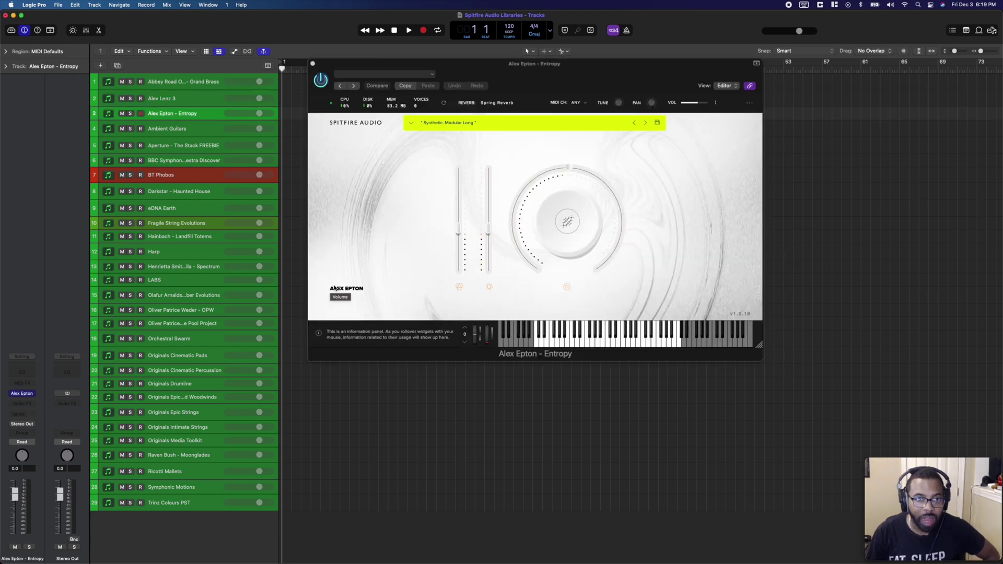
left_click(464, 124)
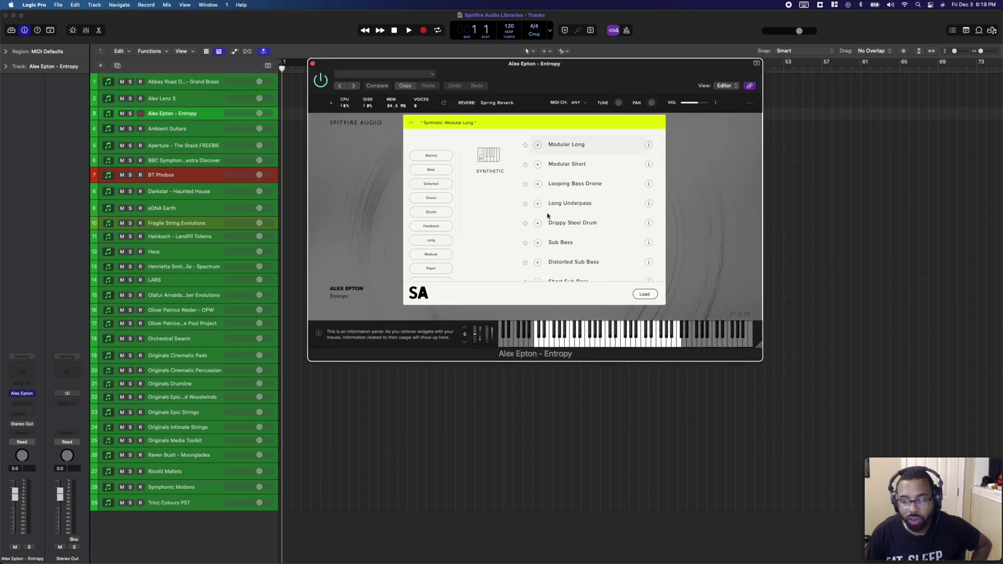
scroll(540, 215, "down", 10)
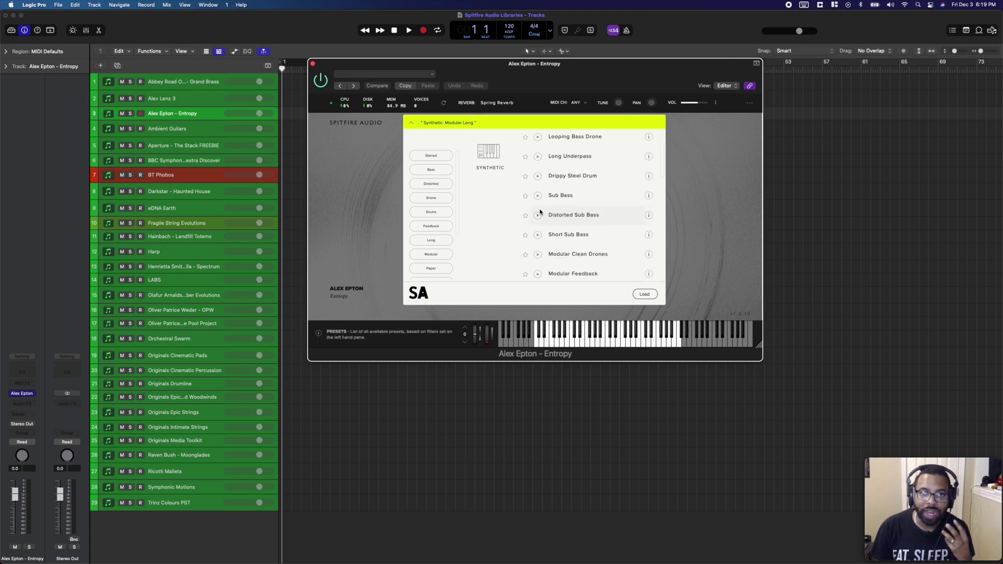
scroll(540, 212, "down", 5)
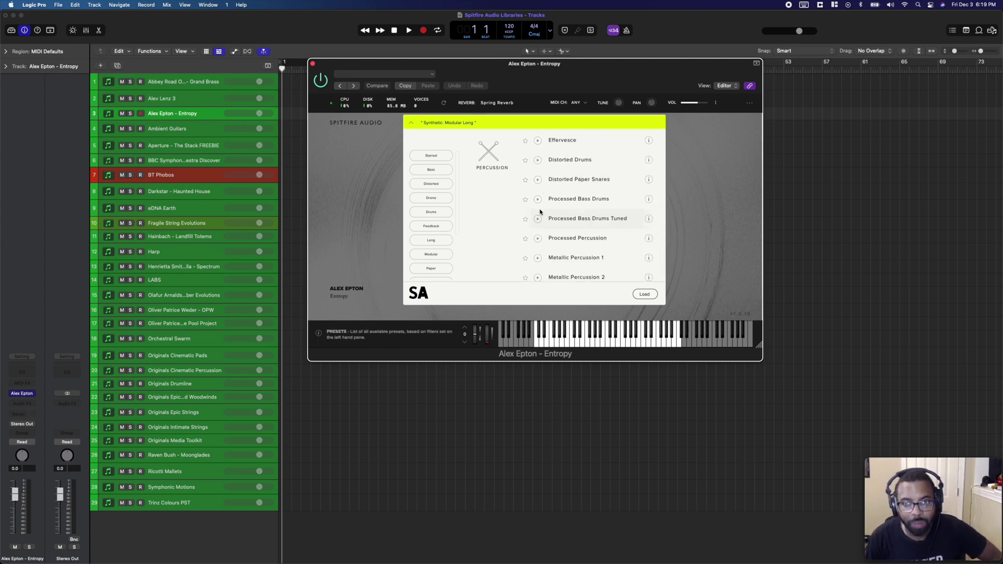
scroll(553, 212, "up", 4)
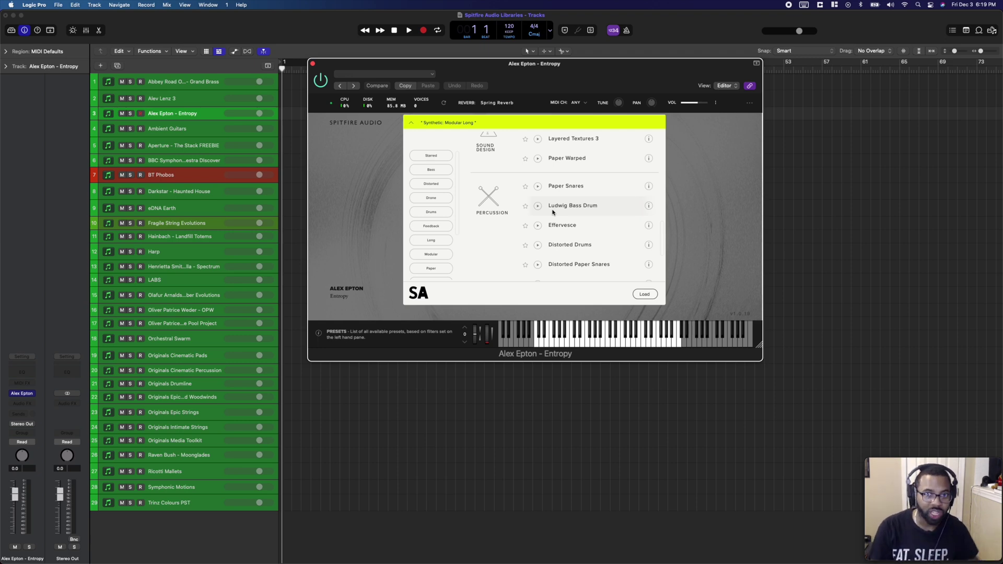
scroll(552, 212, "up", 10)
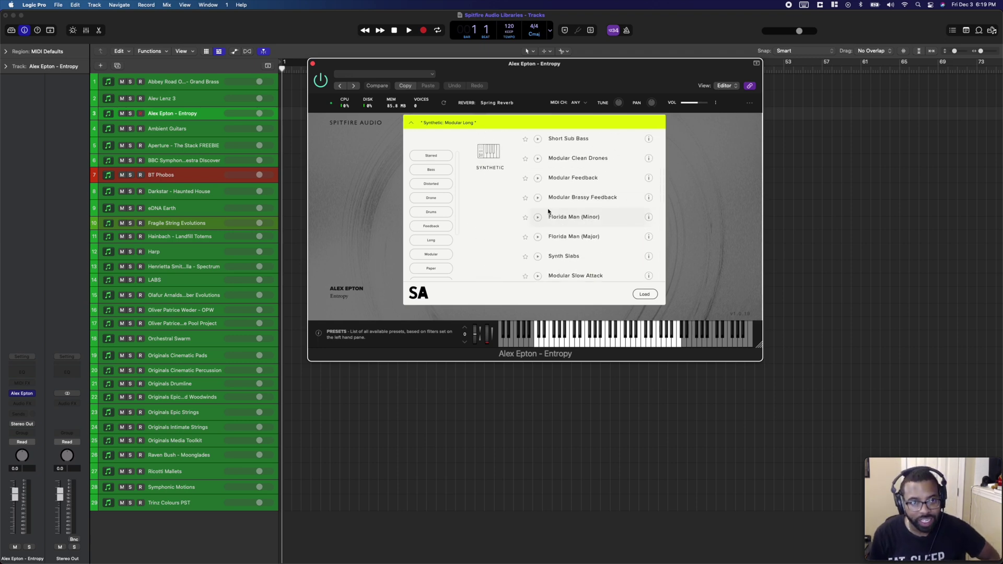
Step: Show the Ambient Guitars track's Kontakt instrument and look inside the library's 02 - Distorted folder
left_click(184, 129)
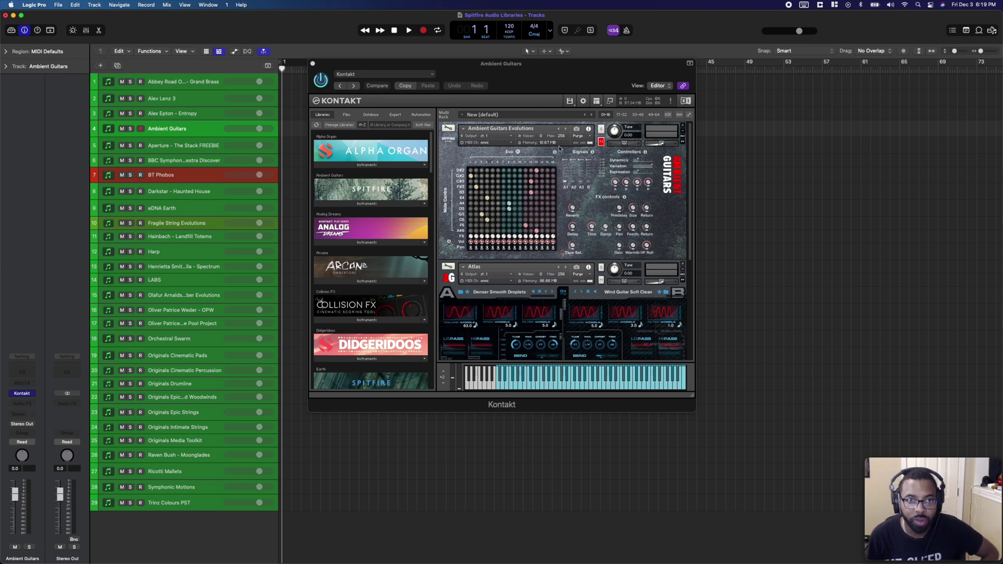
left_click(371, 188)
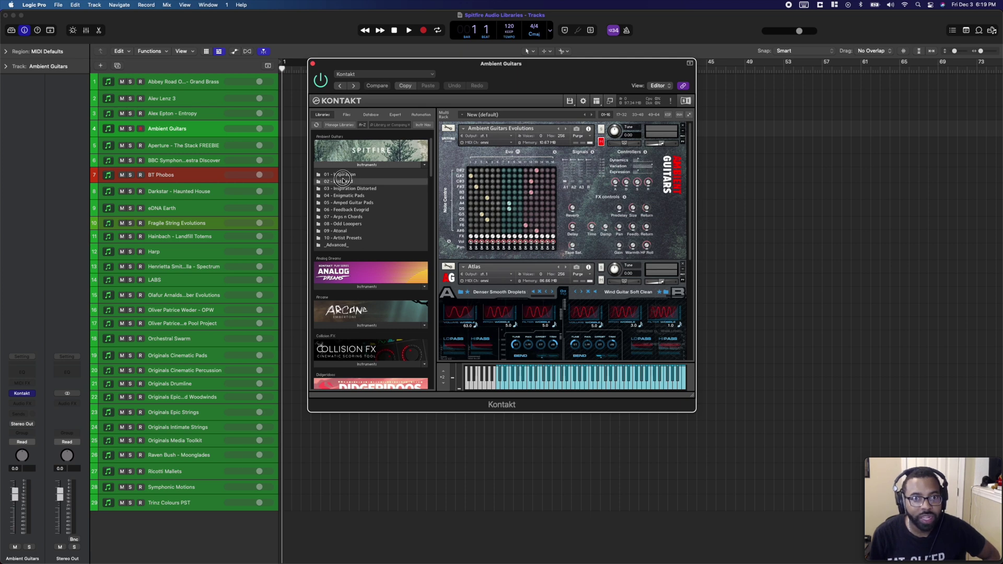
left_click(342, 182)
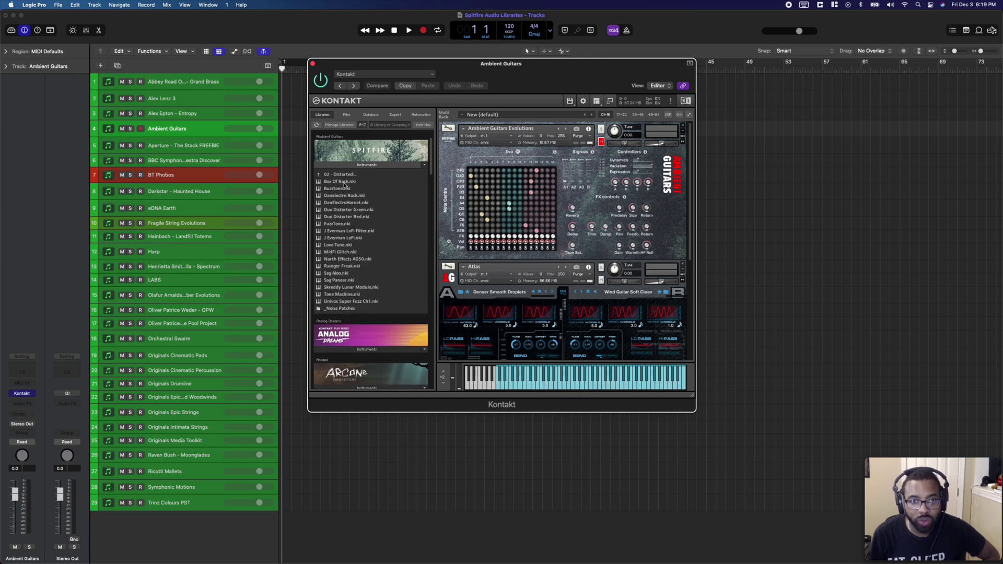
left_click(343, 175)
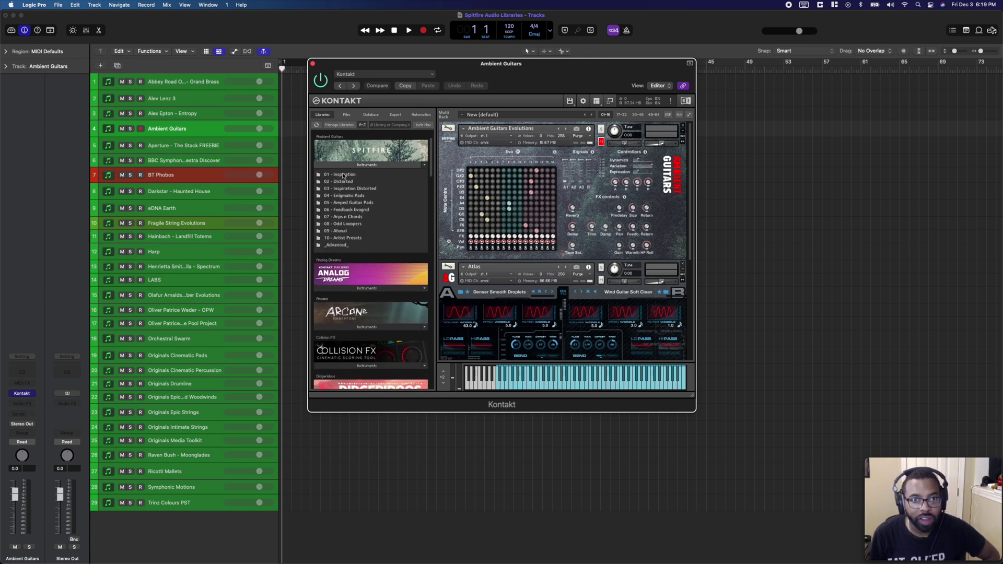
Step: Look through the Ambient Guitars _Advanced_ folder and its subfolders, including Construction Kits, and return to the library's main folder list
left_click(344, 245)
left_click(345, 181)
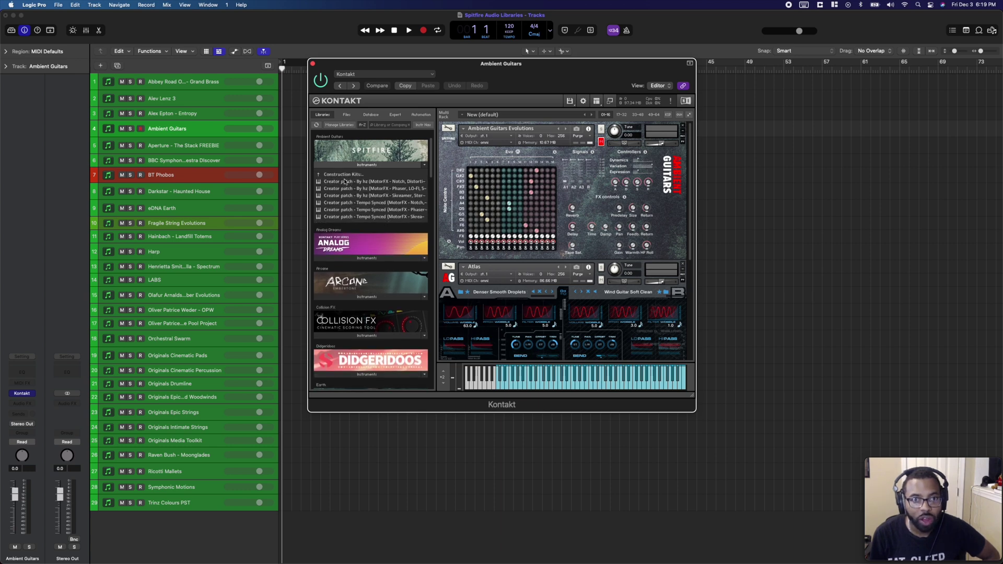
left_click(343, 174)
left_click(344, 189)
left_click(341, 176)
left_click(343, 196)
left_click(339, 175)
left_click(339, 175)
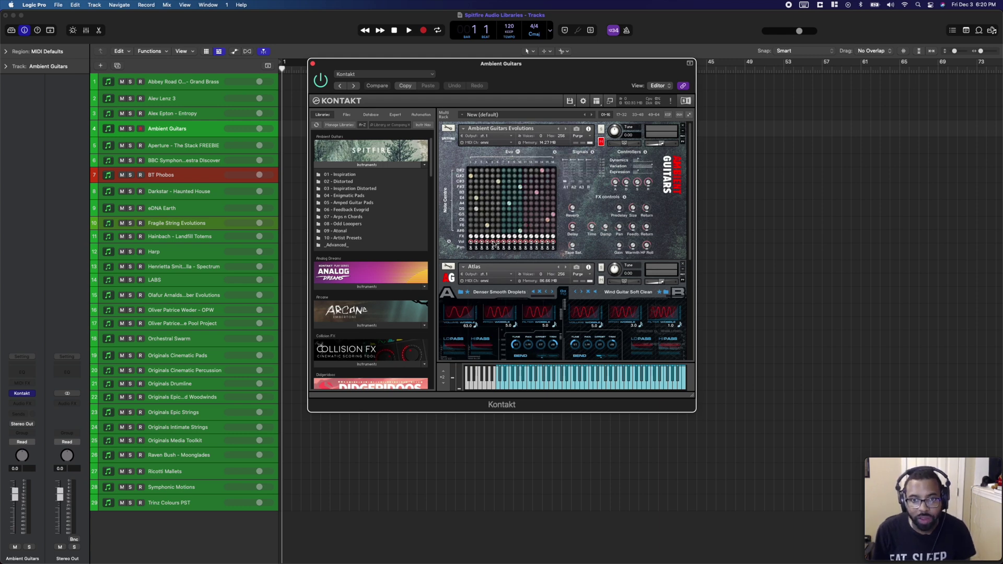
Step: Examine the Atlas eDNA instrument's oscillator, gate sequencer and effects controls in the Ambient Guitars Kontakt rack
scroll(492, 242, "down", 6)
scroll(524, 224, "down", 1)
scroll(529, 185, "up", 1)
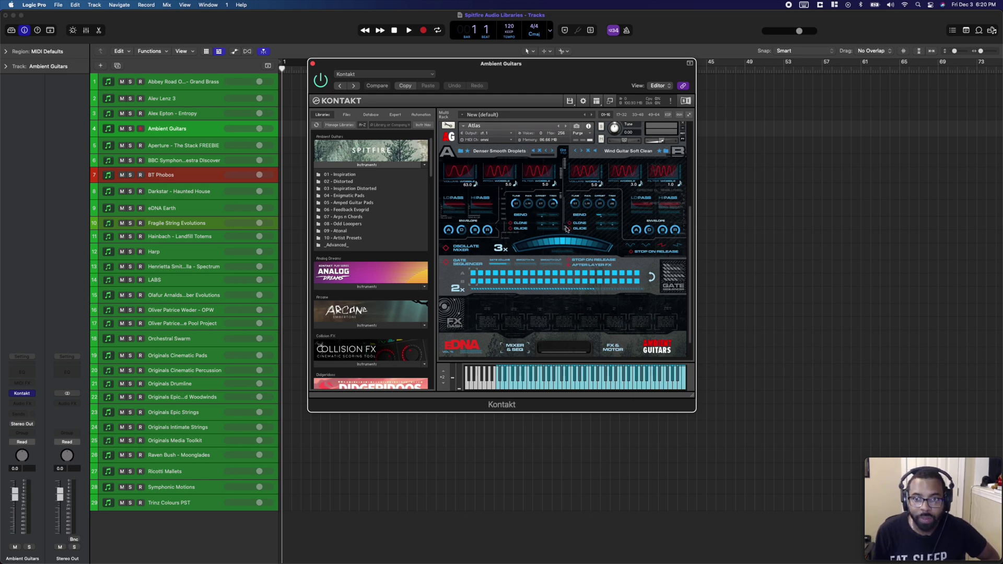
scroll(572, 209, "up", 1)
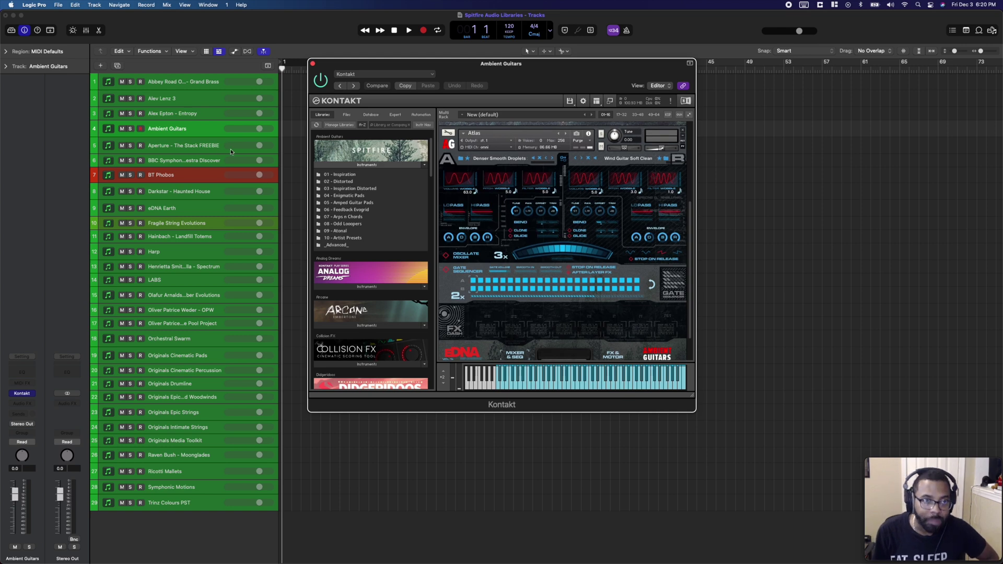
Step: Show the Aperture - The Stack FREEBIE instrument, look at its preset list, and close the list
left_click(212, 148)
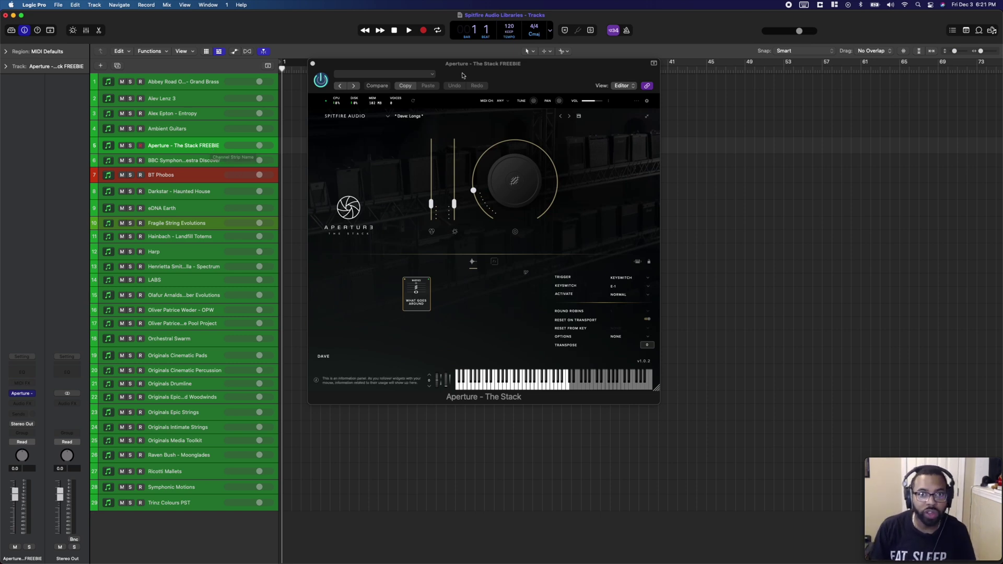
left_click(418, 116)
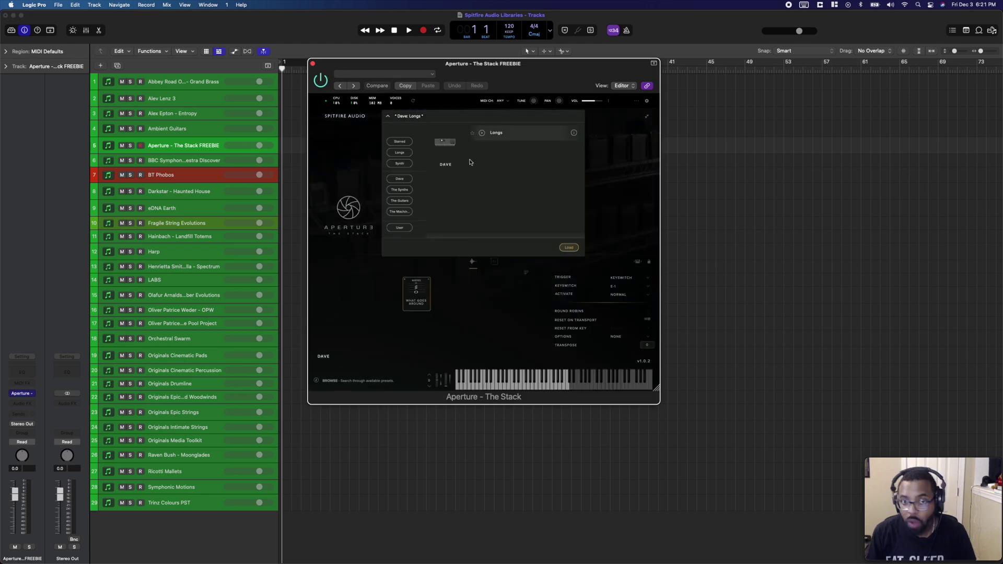
left_click(350, 163)
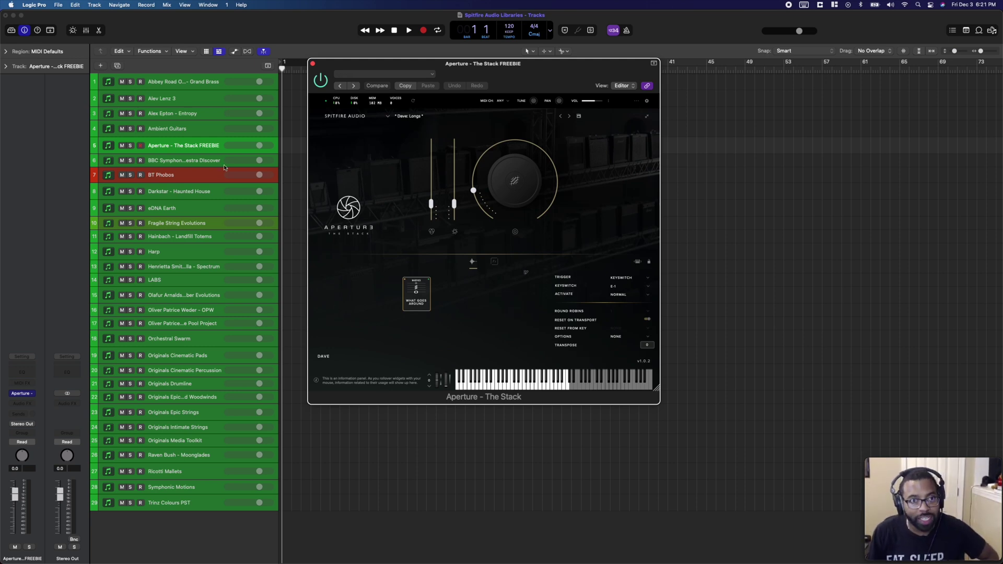
Step: Show the BBC Symphony Orchestra Discover instrument and view the Violas description in its orchestra seating chart
left_click(208, 160)
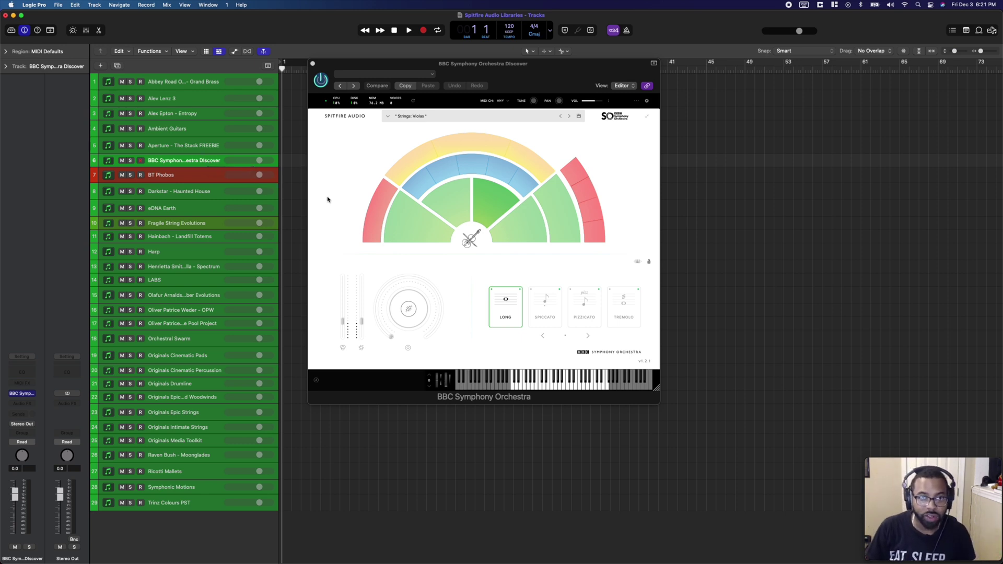
mouse_move(430, 231)
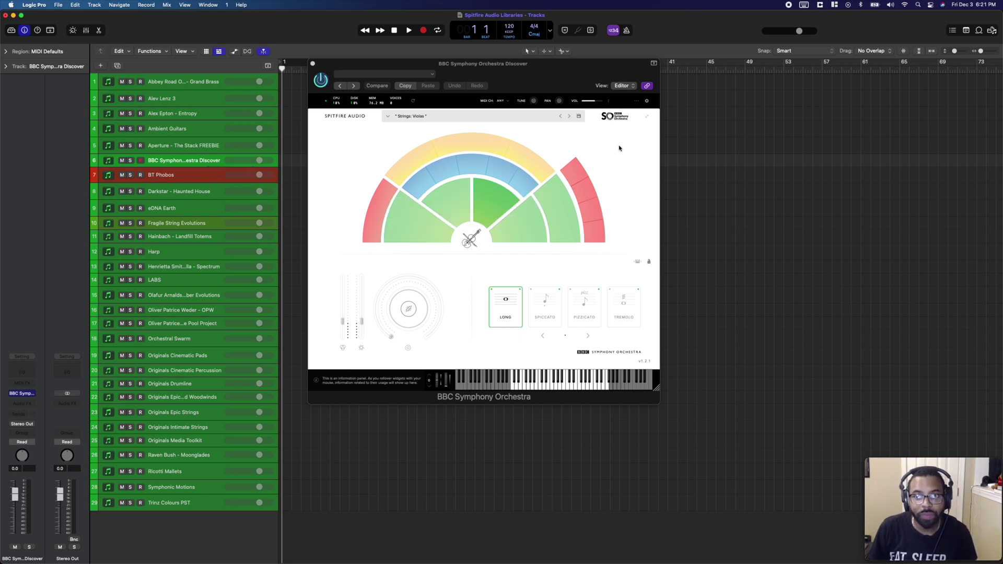
mouse_move(479, 215)
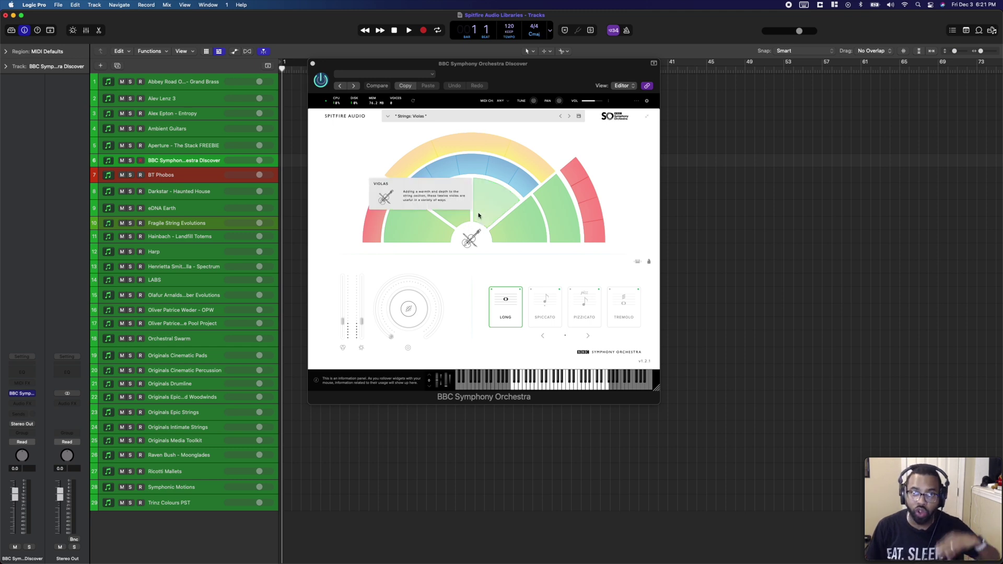
Step: Step through the string and brass sections in the BBC Symphony Orchestra seating chart, including Basses, Trumpets a3 and Tuba
left_click(427, 219)
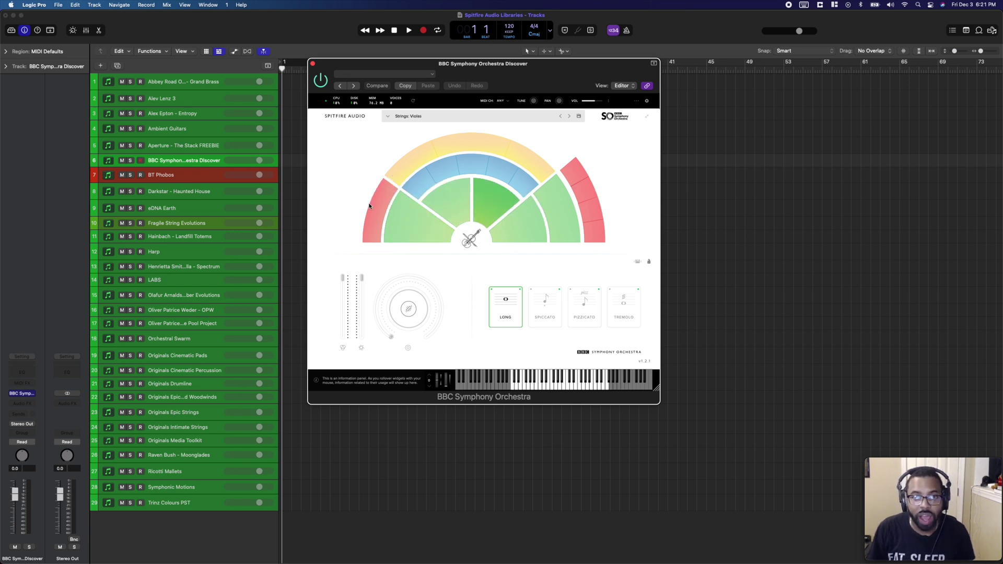
left_click(491, 205)
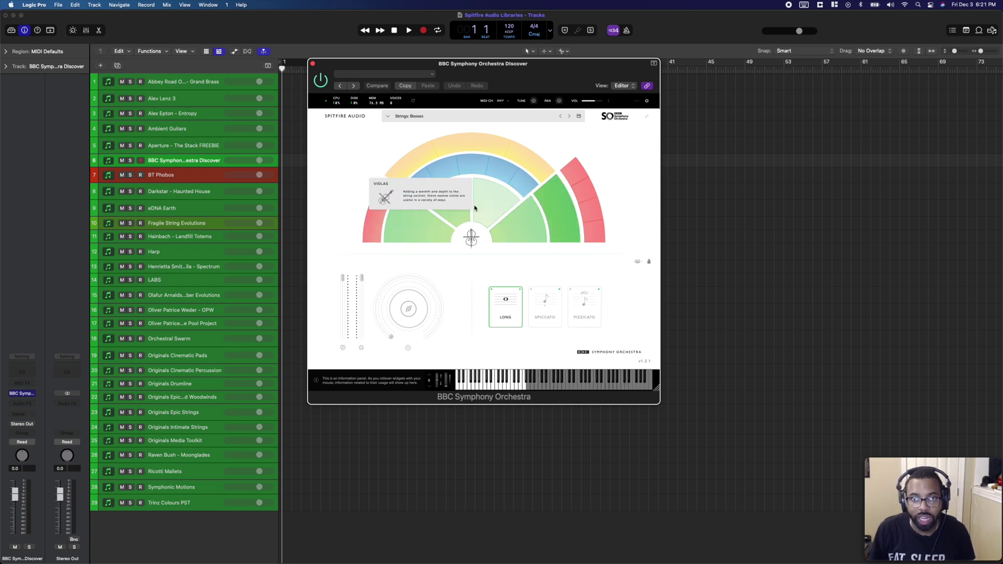
left_click(374, 217)
left_click(570, 171)
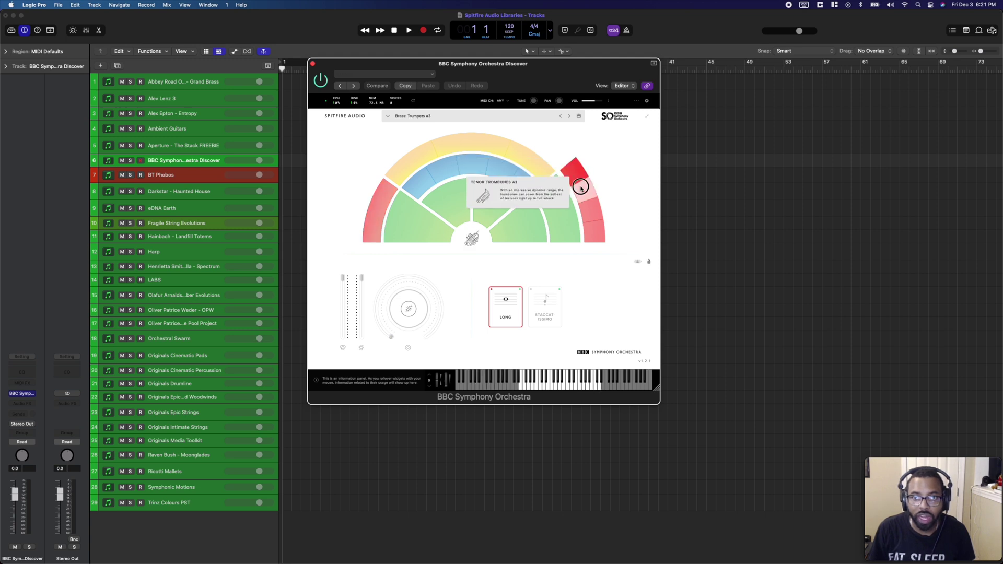
left_click(583, 187)
left_click(590, 212)
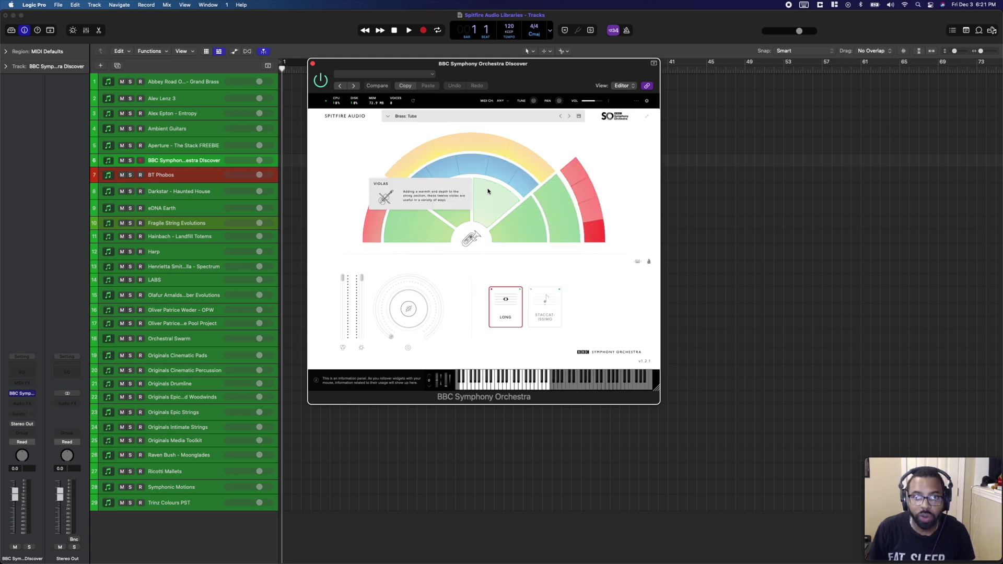
Step: Step through the woodwind and percussion sections of the seating chart, finish on the Percussion patch, and try its dynamics controls
left_click(424, 184)
left_click(445, 177)
left_click(472, 166)
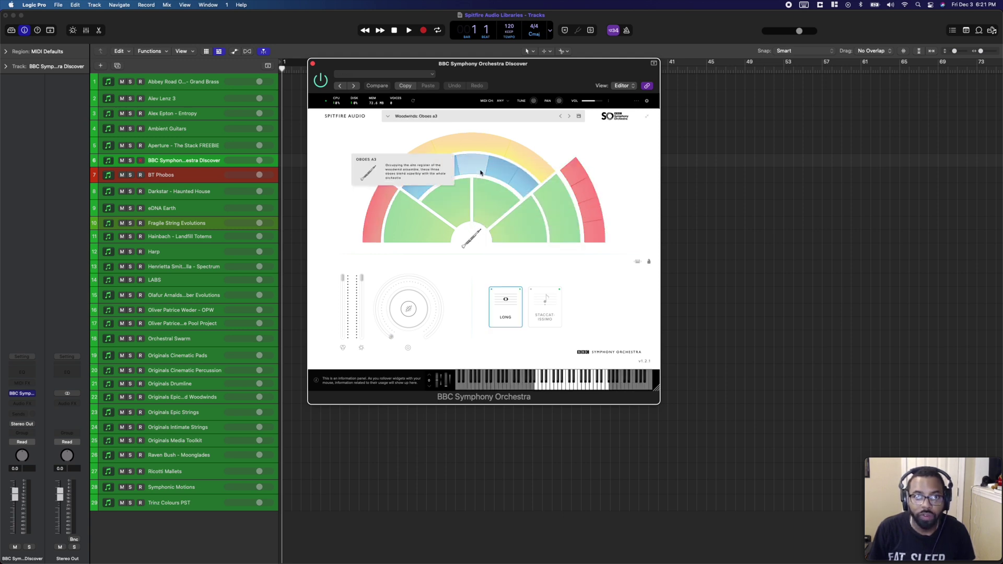
left_click(501, 170)
left_click(523, 181)
left_click(520, 153)
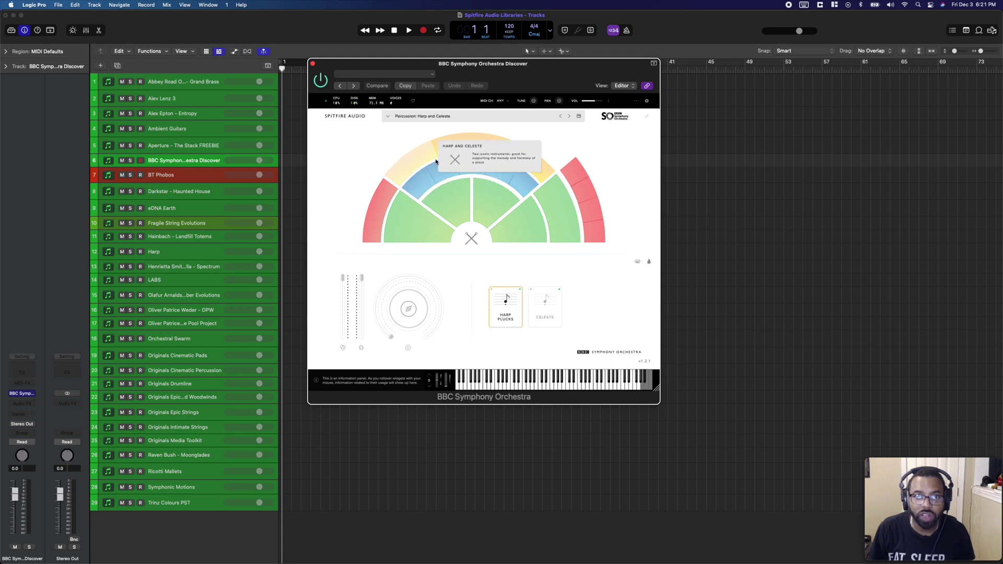
left_click(489, 145)
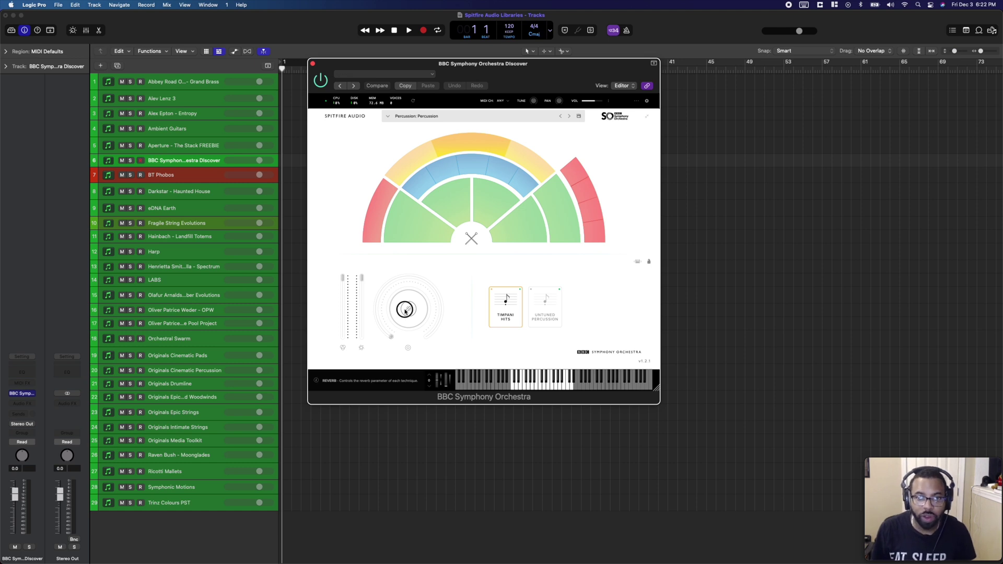
left_click(358, 283)
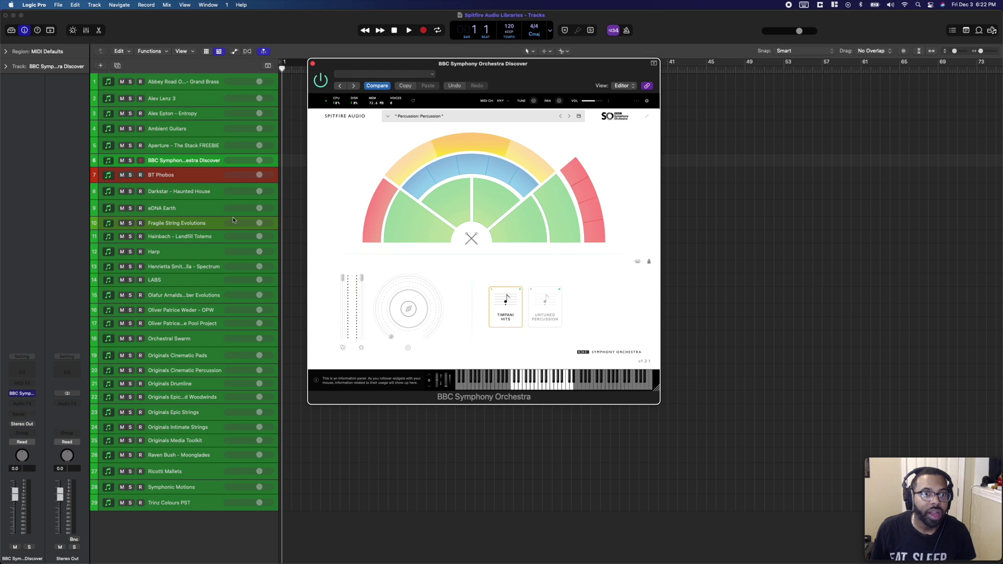
Step: Show the BT Phobos instrument and display its preset categories
left_click(183, 175)
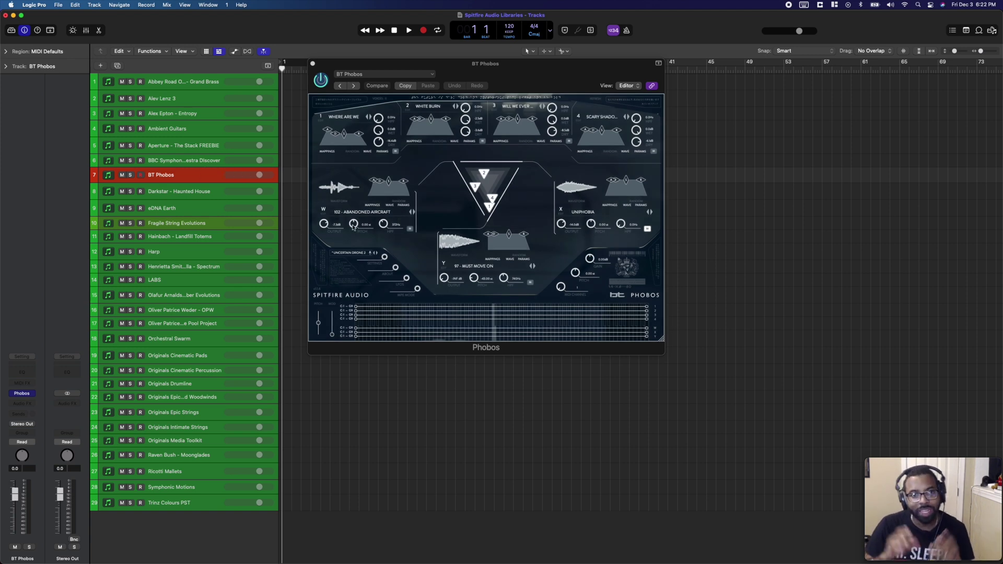
left_click(364, 256)
mouse_move(357, 265)
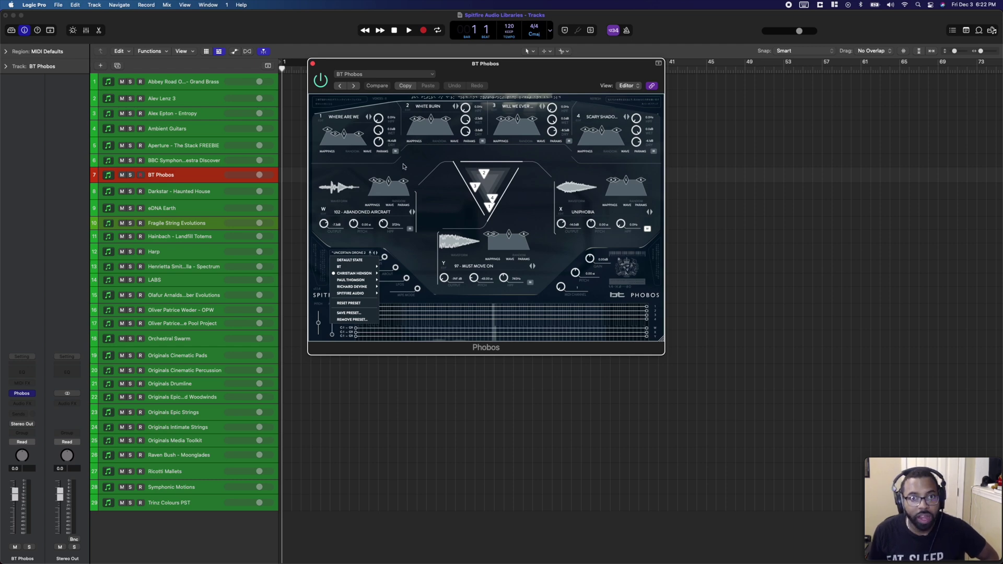
Step: Show the Darkstar - Haunted House instrument and raise its two sliders
left_click(204, 193)
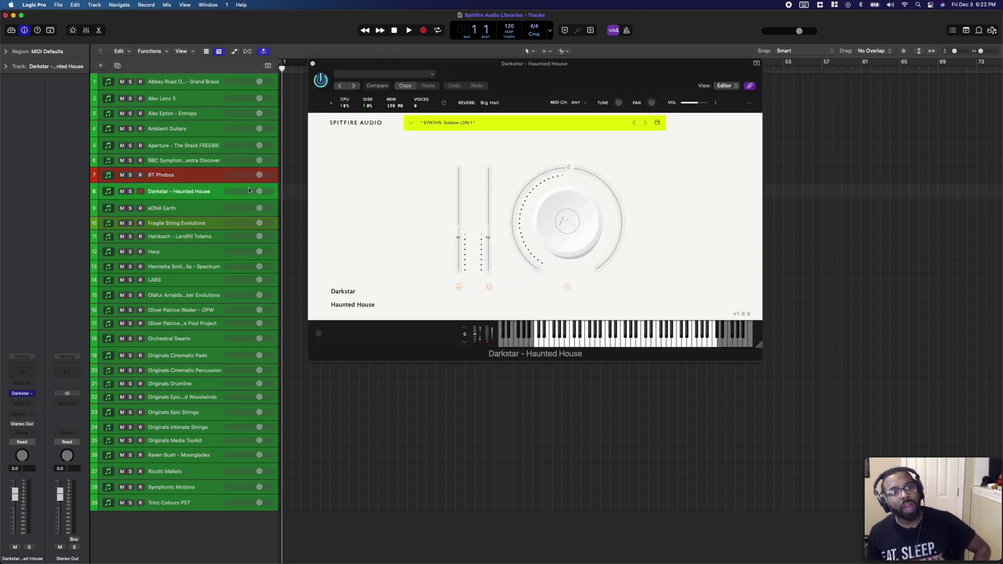
left_click_drag(459, 236, 488, 203)
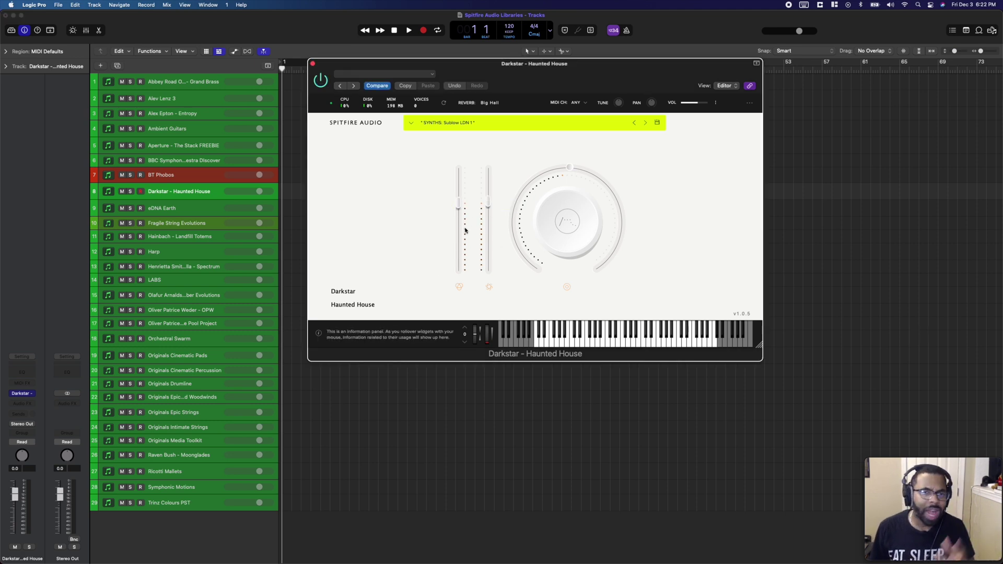
Step: Browse the Darkstar preset list from Synths to the end, try the Starred and tag filters, and close the list
left_click(411, 122)
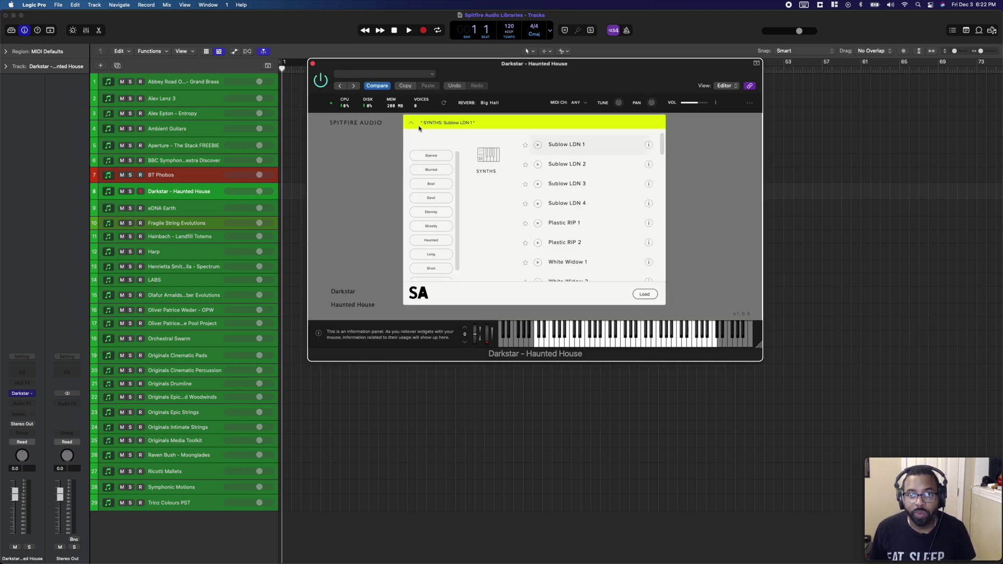
scroll(533, 178, "down", 6)
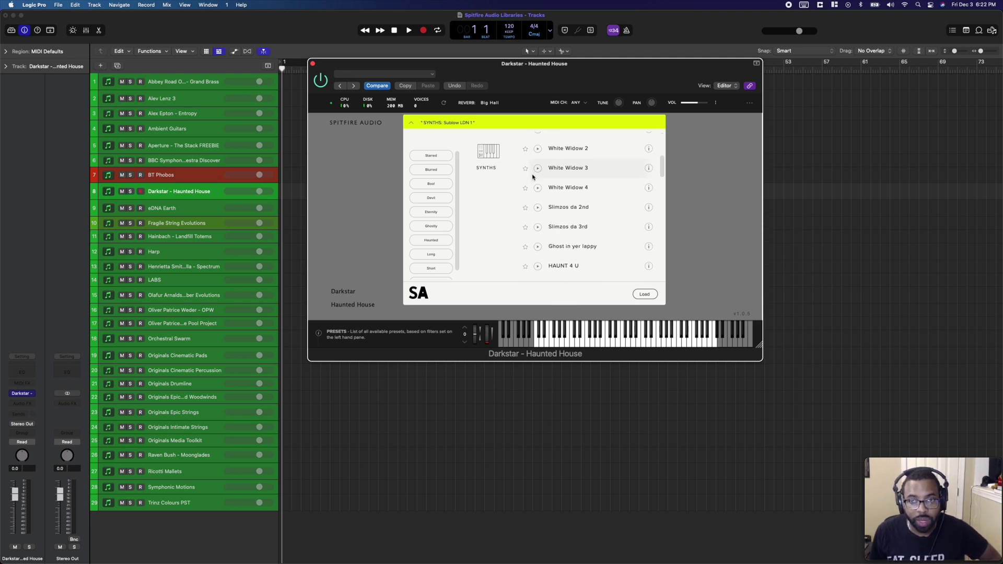
scroll(532, 178, "down", 8)
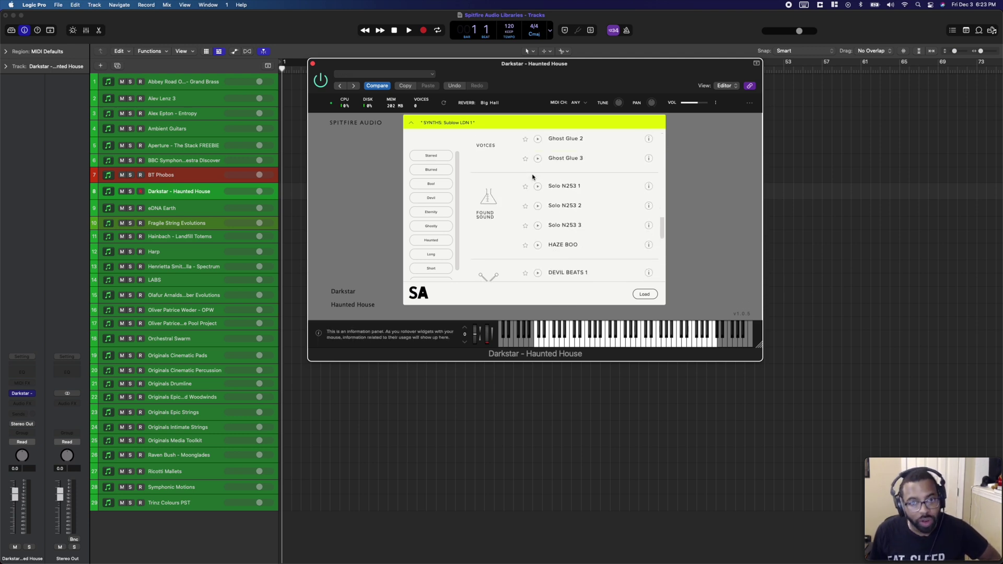
scroll(533, 176, "down", 8)
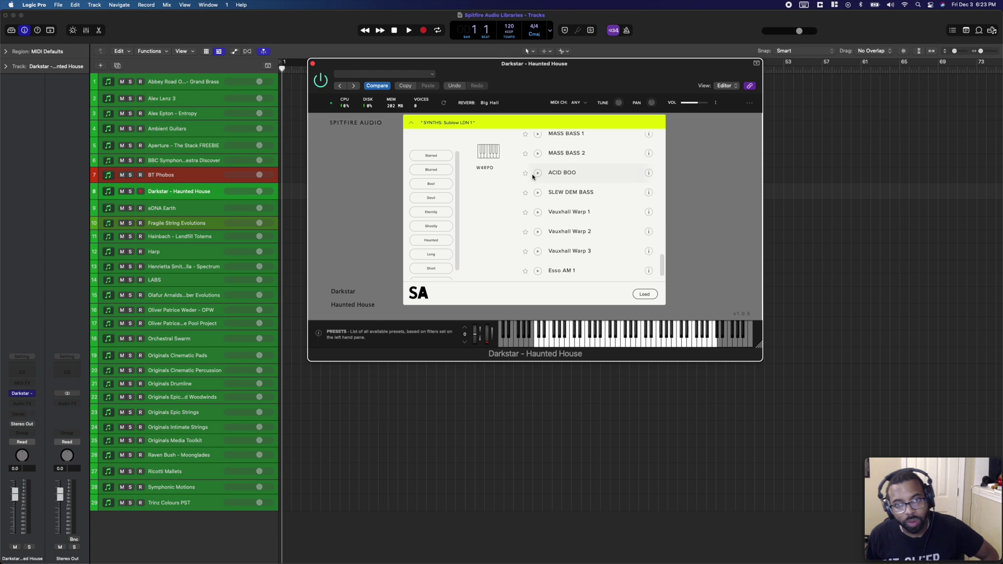
scroll(533, 177, "up", 20)
left_click(431, 183)
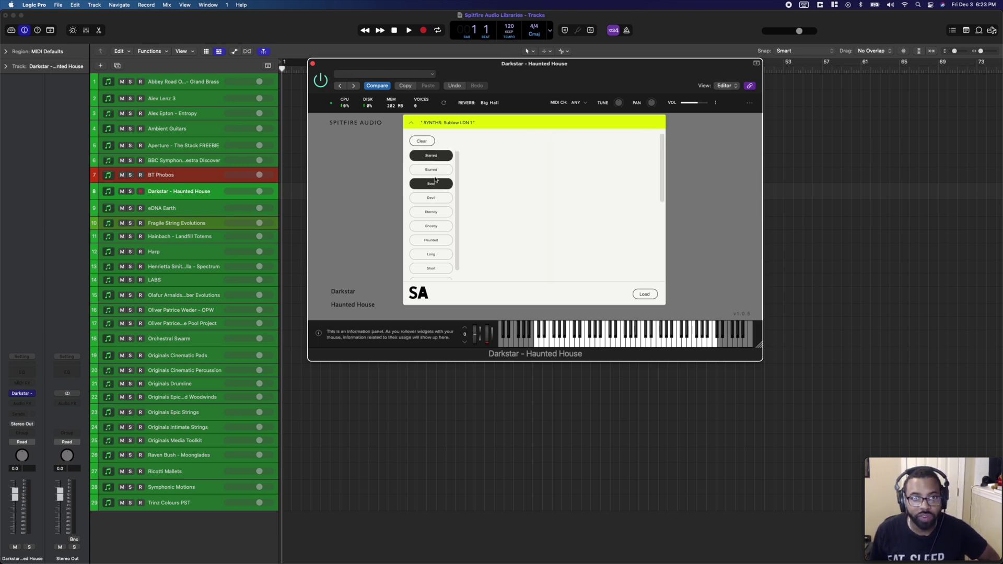
left_click(431, 183)
scroll(433, 188, "down", 1)
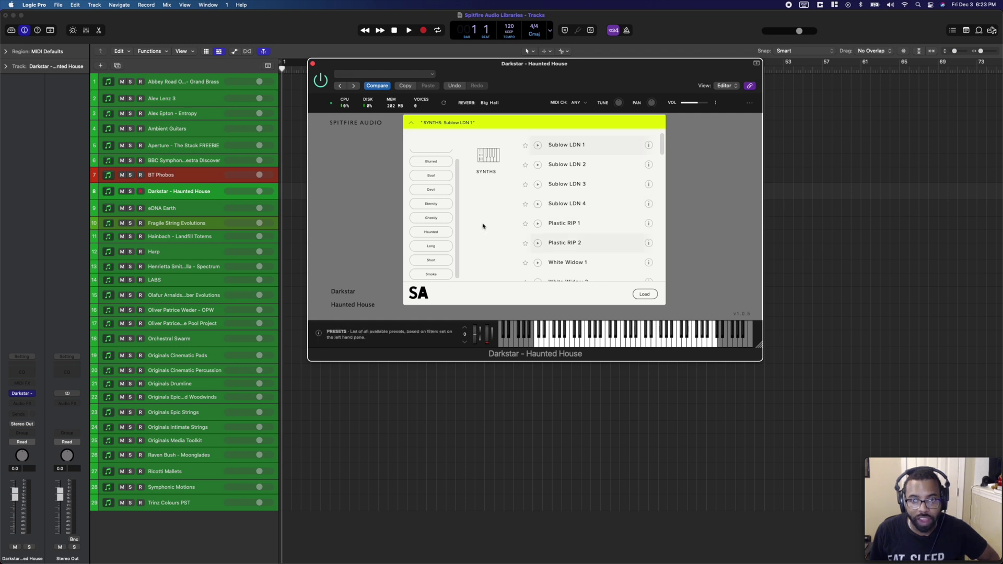
left_click(382, 161)
Step: Try Darkstar's large knob and view its assignable effects, from Attack to Mist N Flex
mouse_move(600, 173)
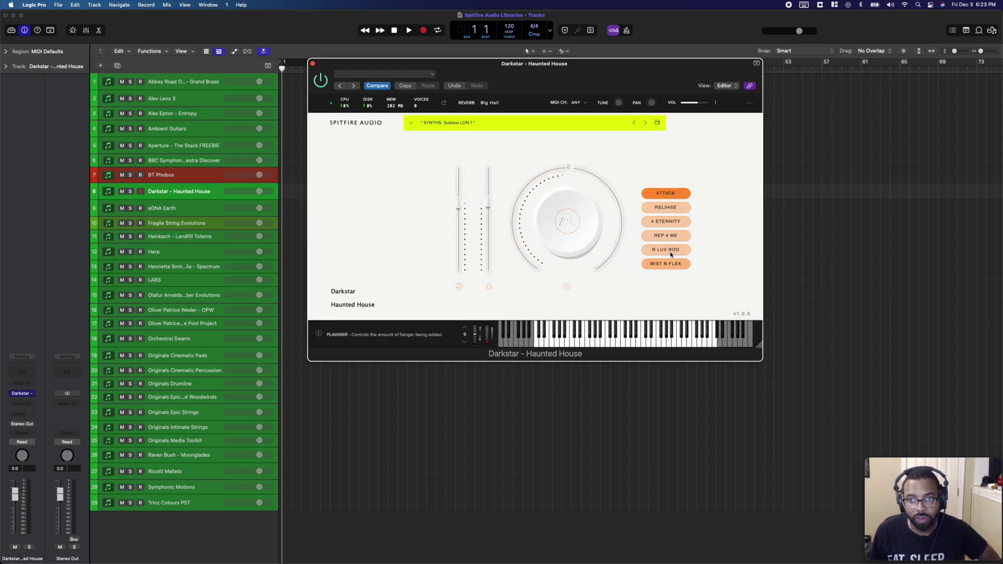
left_click_drag(550, 180, 589, 174)
left_click(574, 226)
left_click(653, 204)
Step: Show the eDNA Earth instrument with the Alien Dreams Pad MW patch in Kontakt
left_click(195, 202)
left_click(204, 209)
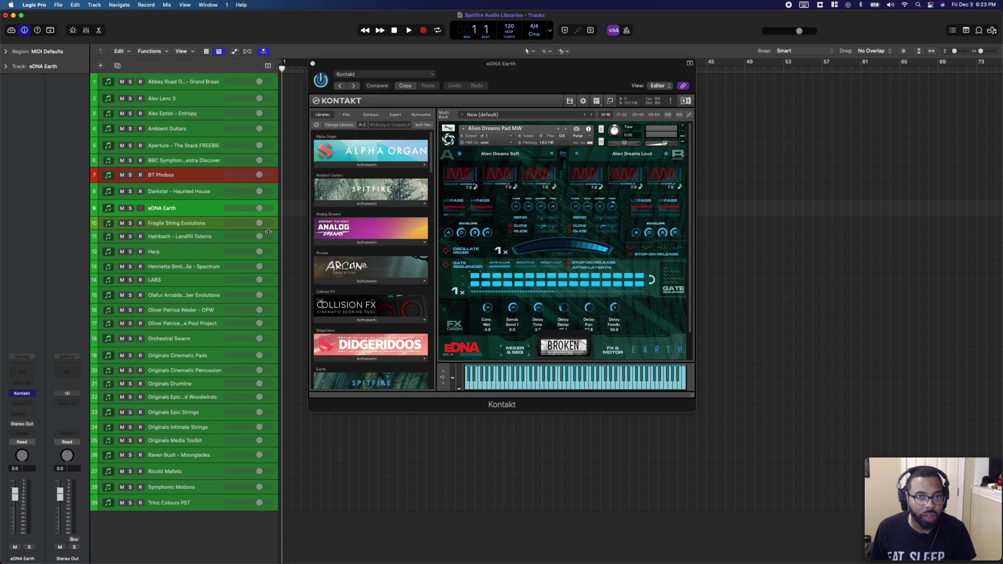
Step: Raise the two level sliders of the Fragile String Evolutions instrument and look at its preset list
left_click(204, 223)
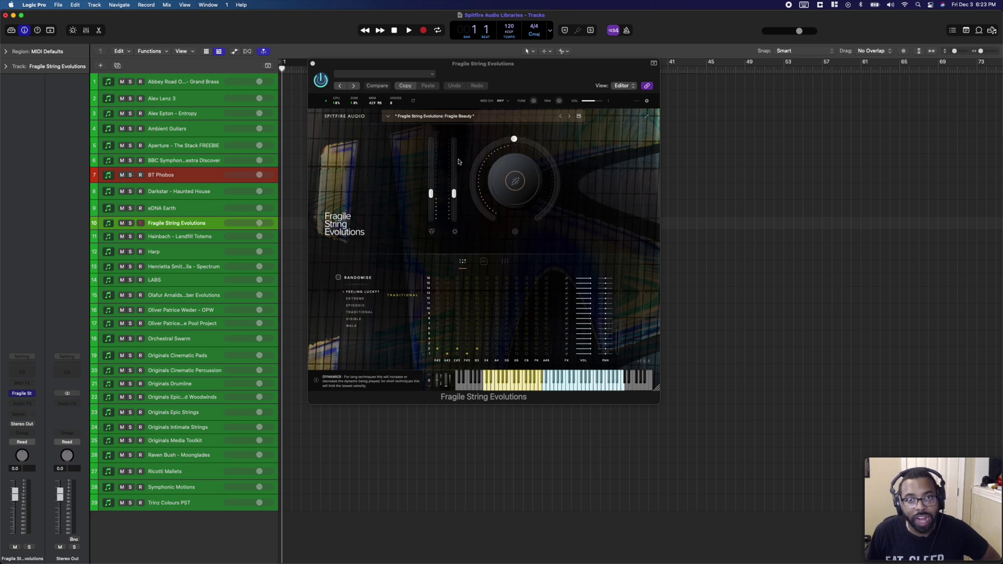
left_click_drag(453, 193, 431, 182)
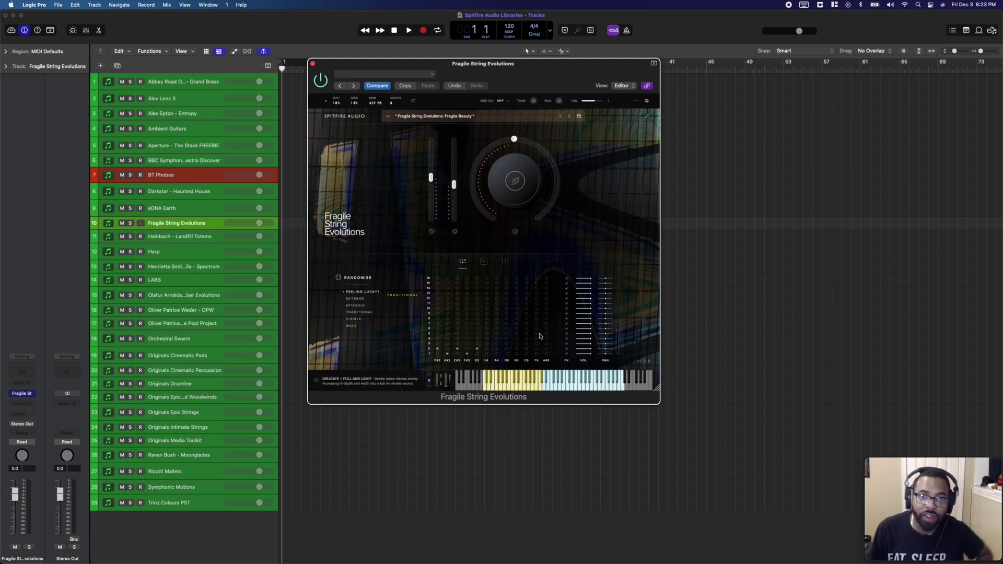
left_click(418, 116)
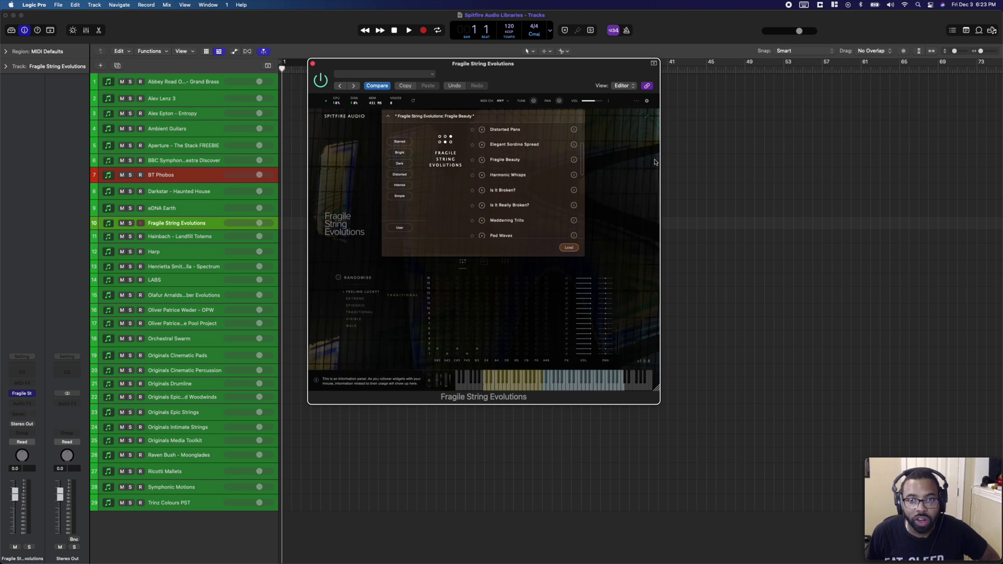
left_click(365, 313)
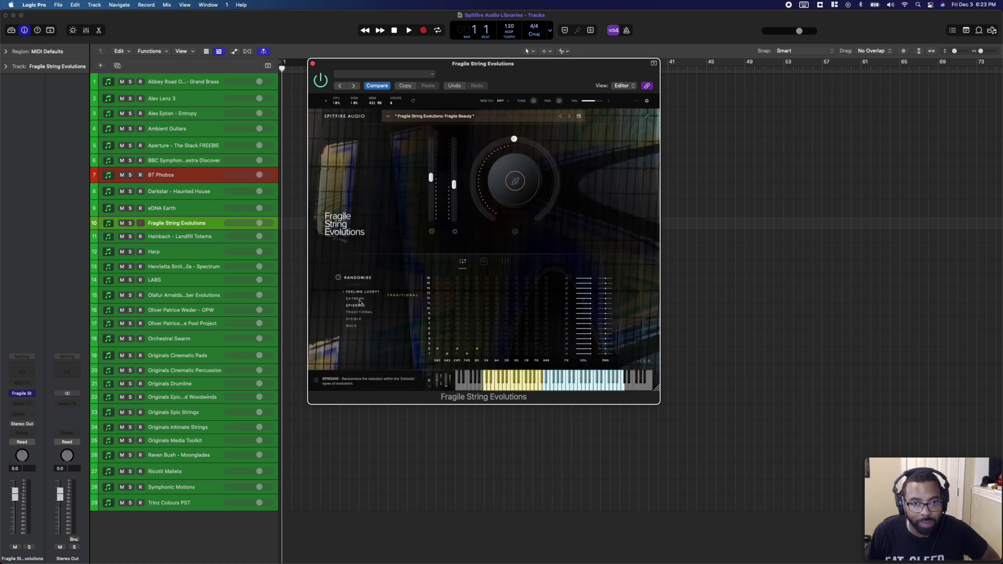
Step: Randomise the Fragile String Evolutions grid repeatedly with different randomise modes, finishing with Feeling Lucky
left_click(352, 327)
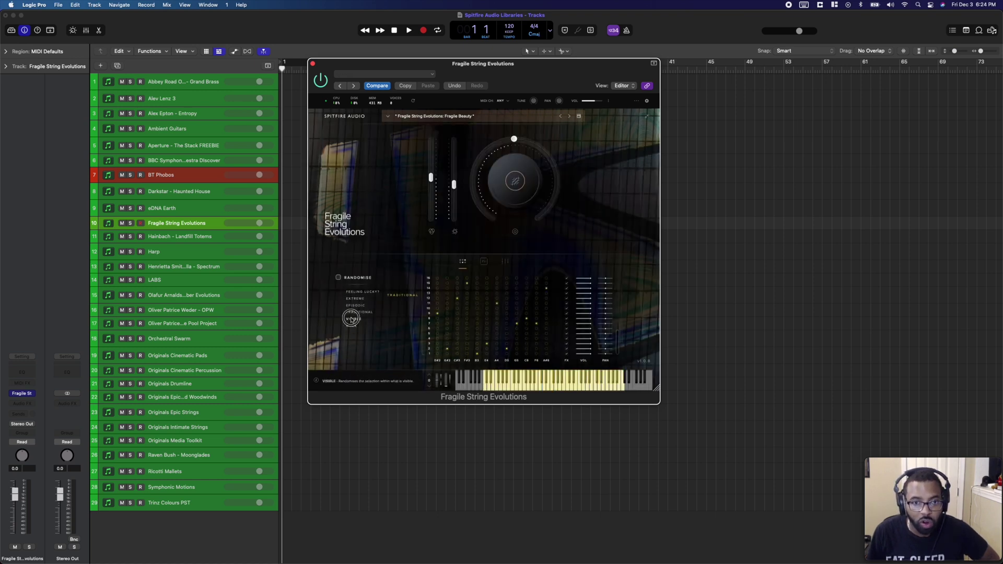
left_click(353, 313)
left_click(353, 313)
left_click(355, 300)
left_click(356, 293)
left_click(390, 294)
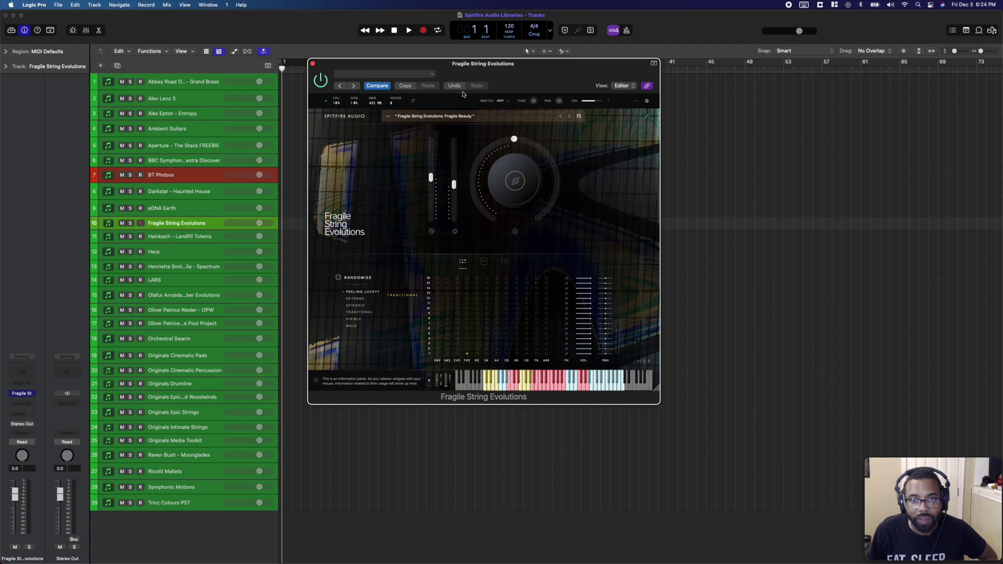
Step: Show the Hainbach - Landfill Totems instrument, browse its Kling, Klang and Krach presets, and close the list
left_click(194, 237)
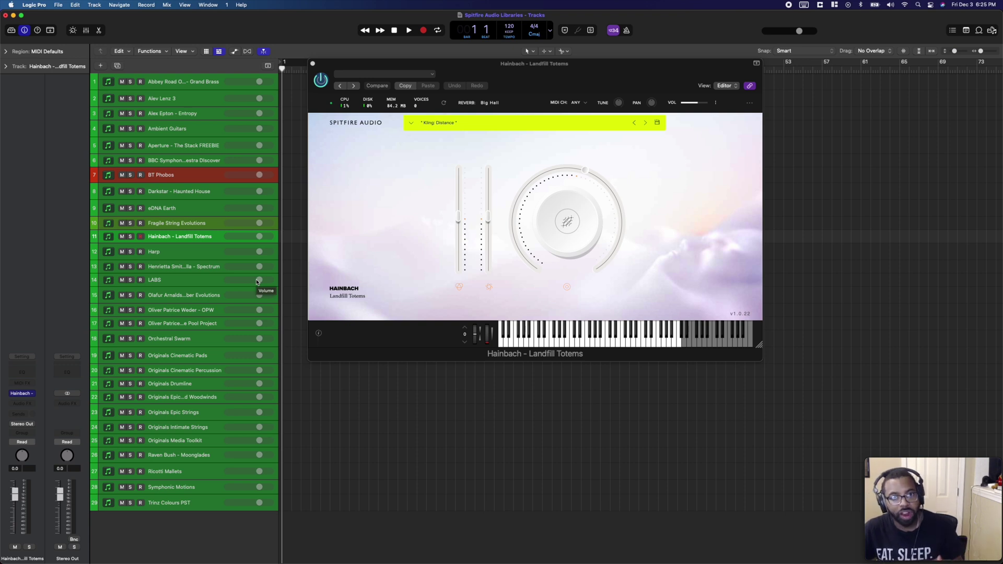
left_click(425, 123)
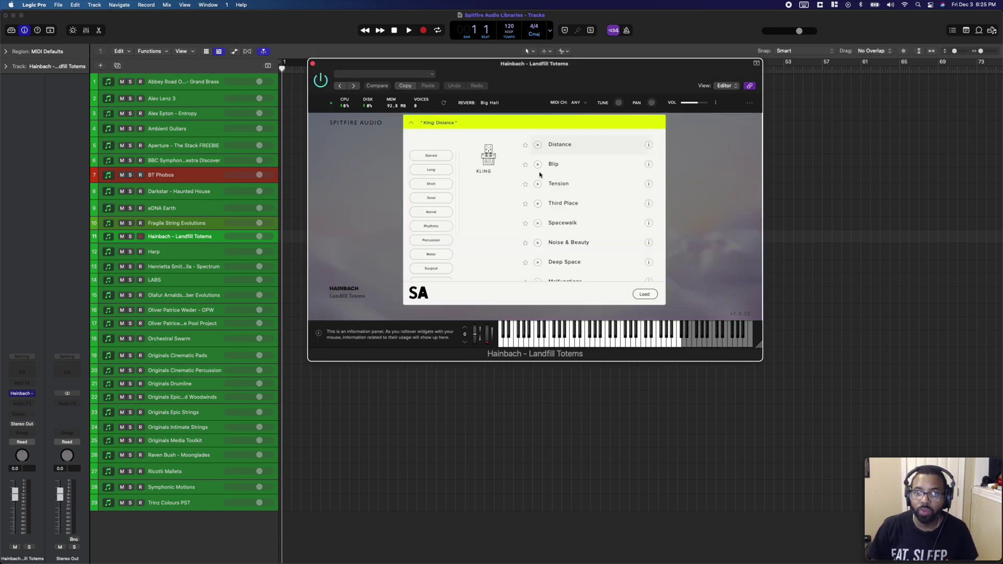
scroll(497, 181, "down", 15)
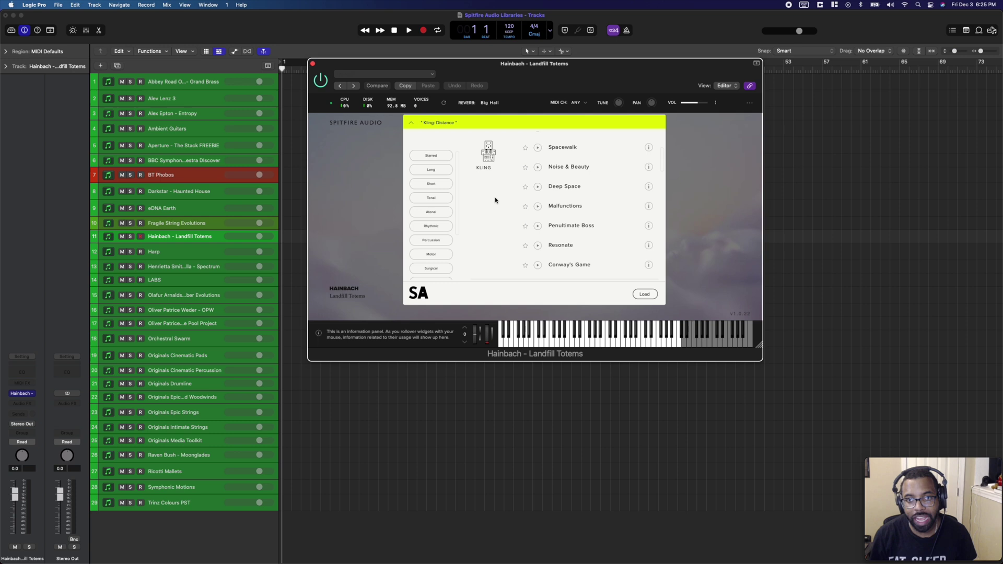
scroll(496, 200, "down", 10)
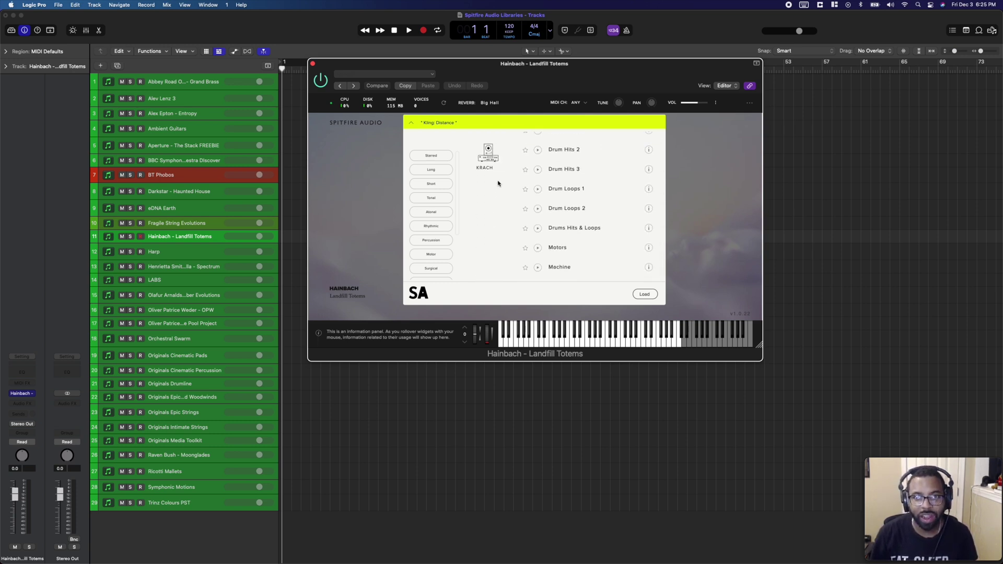
scroll(498, 183, "up", 20)
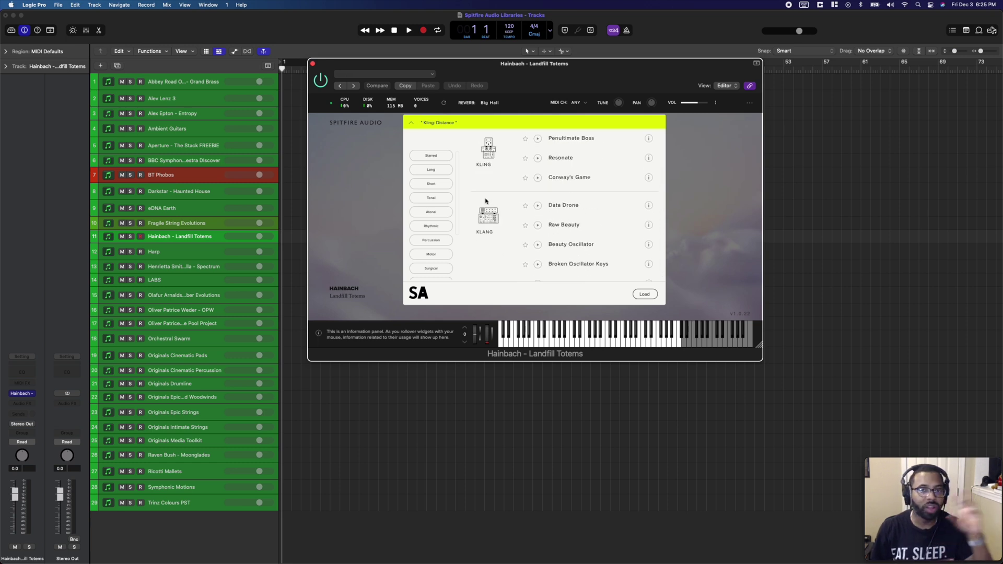
left_click(391, 157)
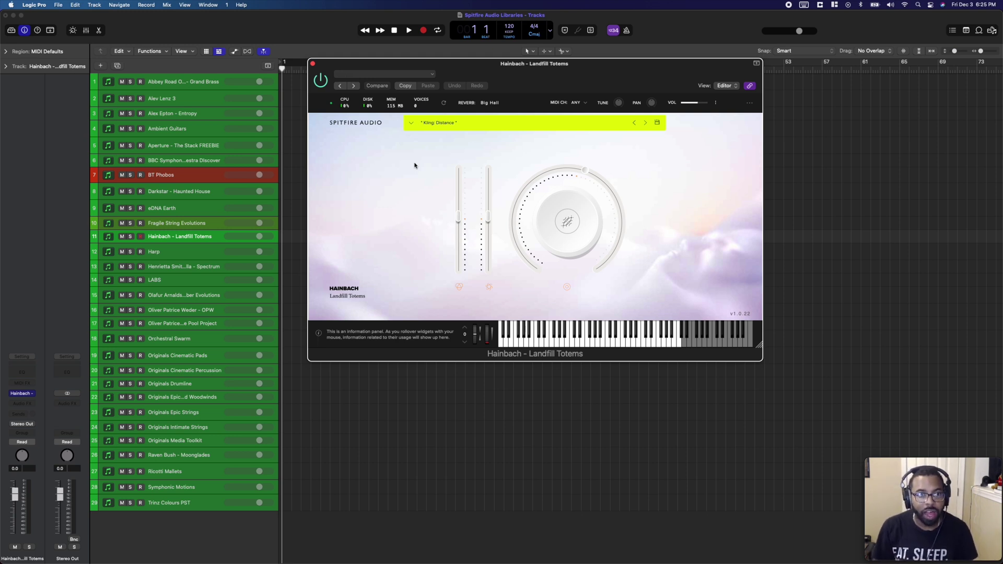
Step: Show the Harp instrument in Kontakt and switch through several of its playing articulations
left_click(189, 251)
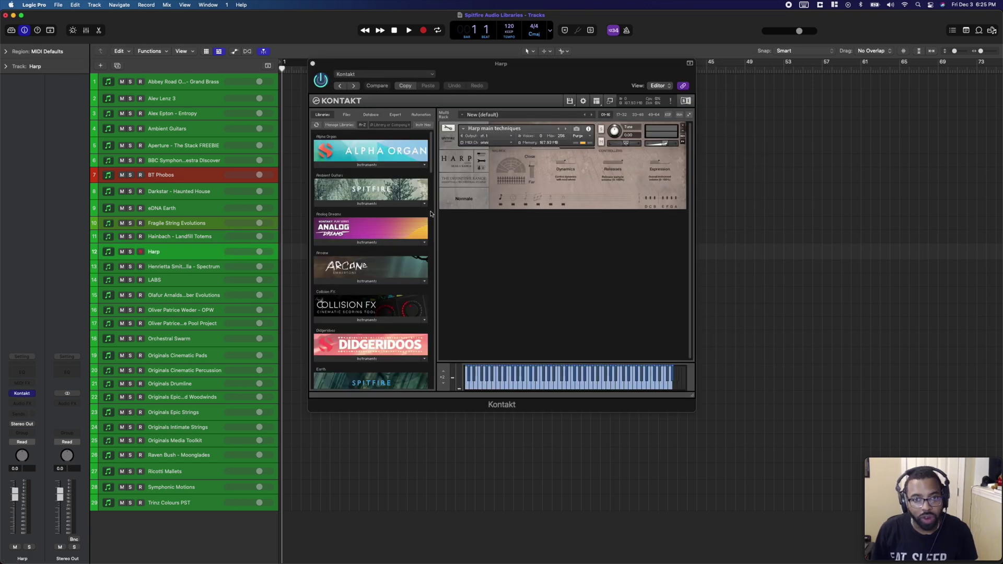
left_click(513, 198)
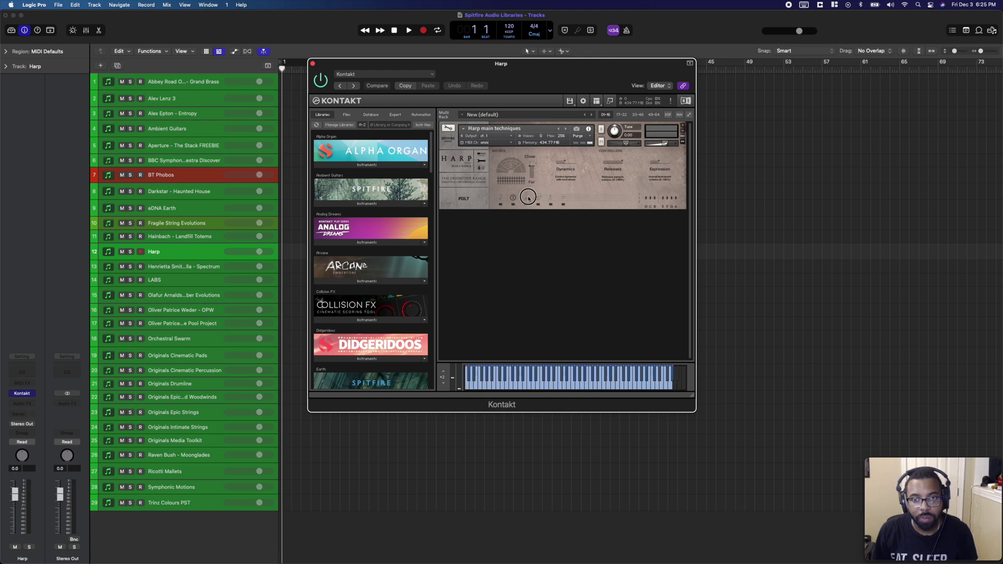
left_click(537, 198)
left_click(549, 198)
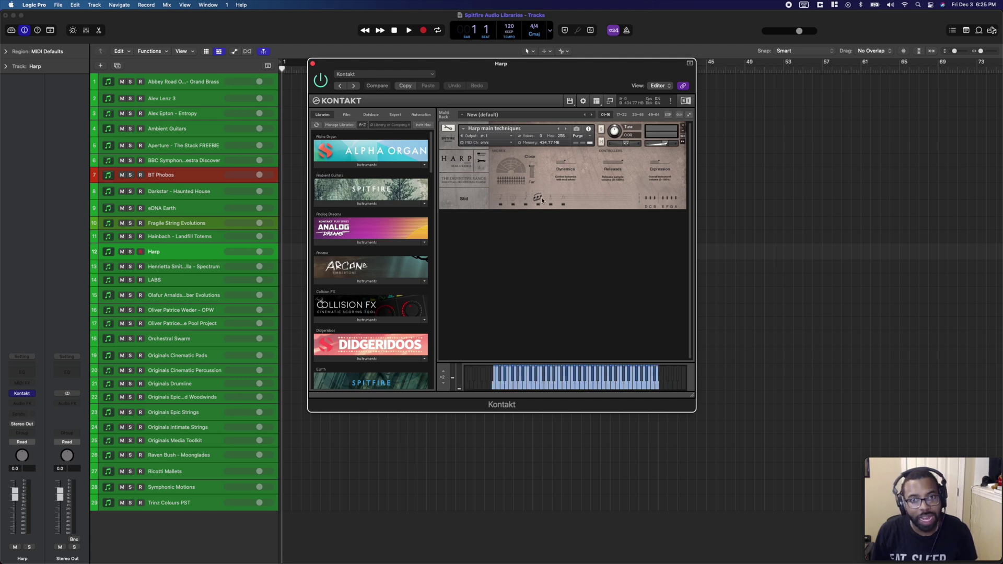
Step: Switch the Harp to its FX articulation and return it to Normale
left_click(562, 200)
left_click(564, 199)
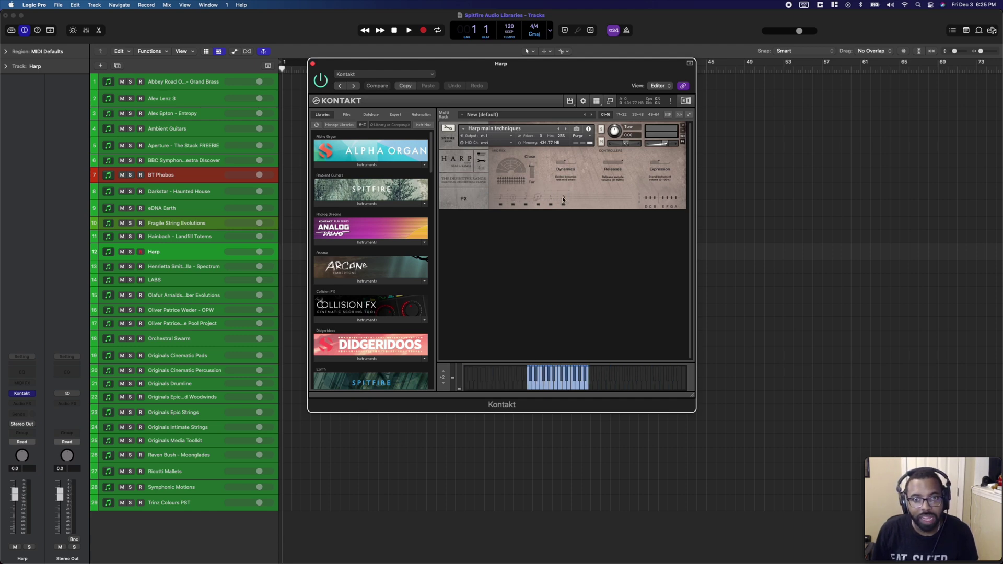
left_click(549, 199)
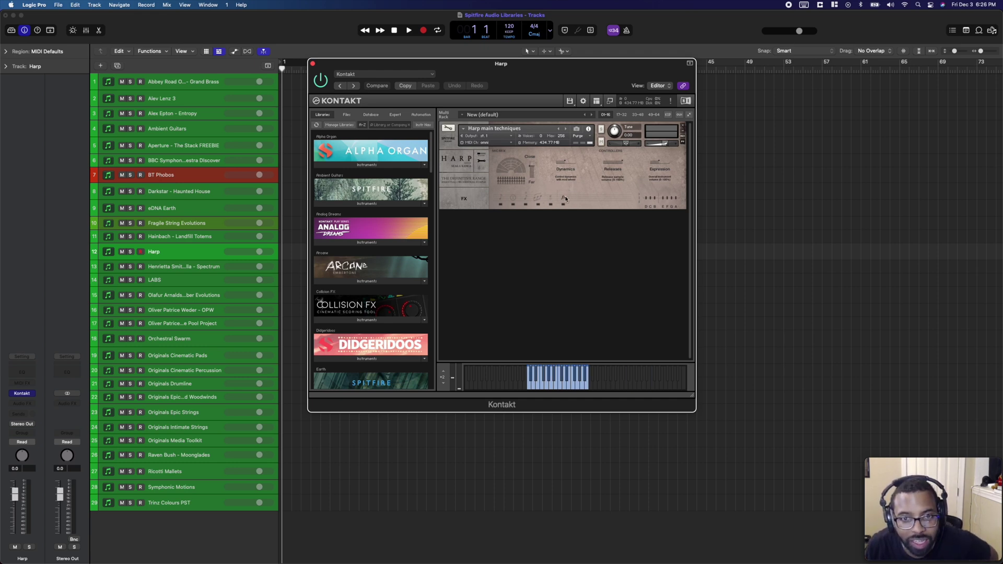
left_click(496, 200)
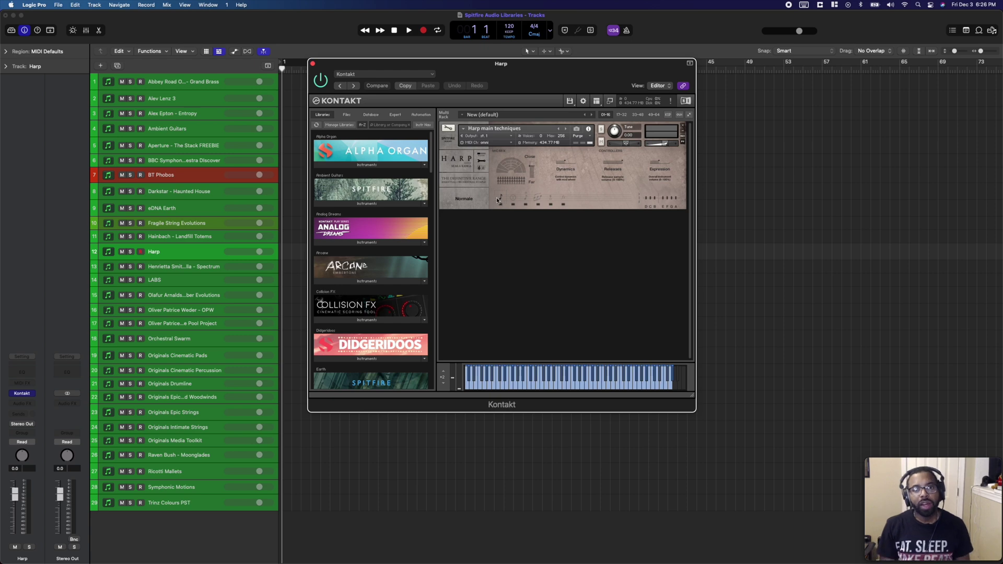
left_click(529, 162)
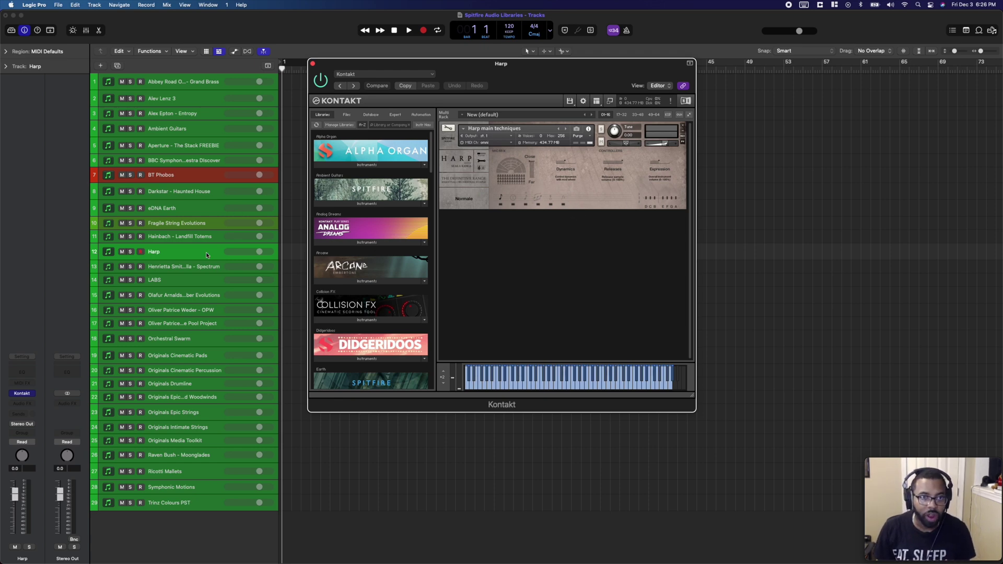
Step: Raise the second slider of the Henrietta Smith-Rolla - Spectrum instrument nearly to maximum and show the large knob's parameter choices
left_click(195, 268)
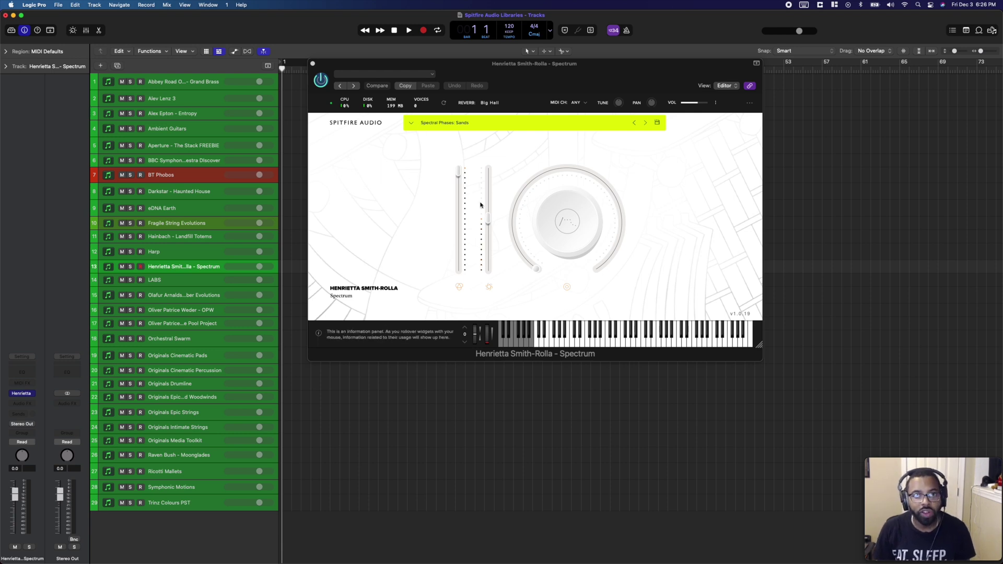
left_click_drag(491, 219, 490, 173)
left_click(570, 223)
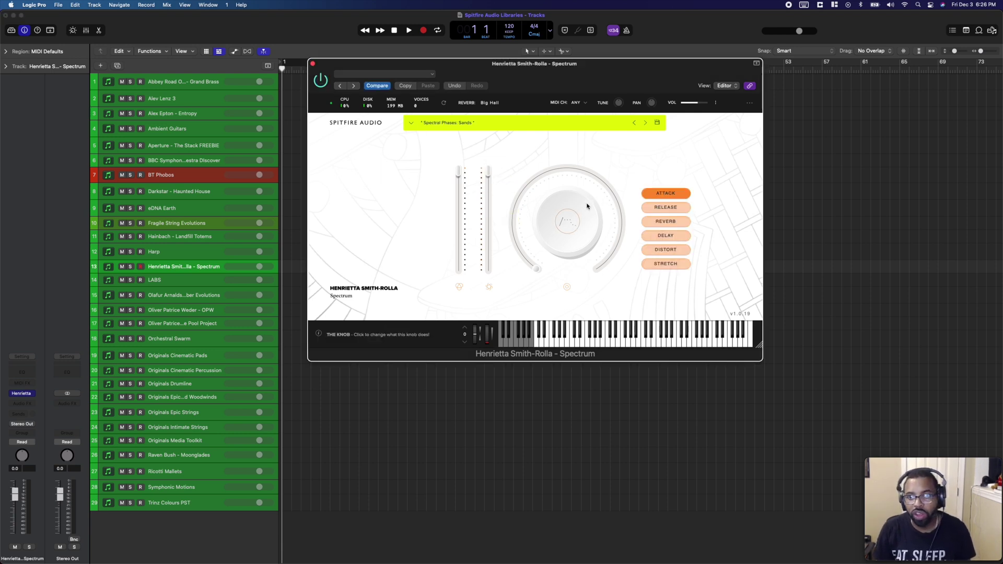
left_click(566, 220)
left_click(566, 220)
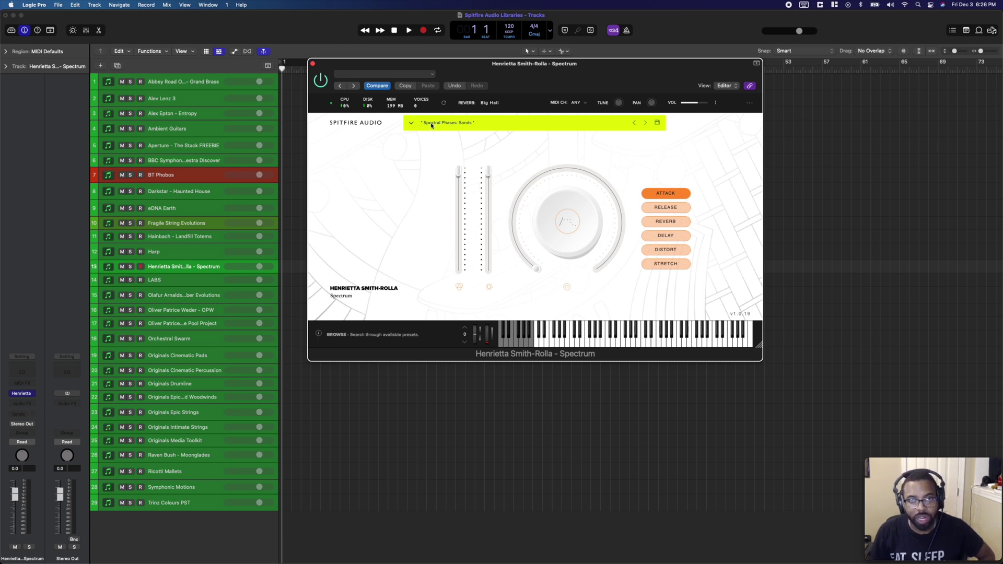
Step: Browse the Spectrum presets from Spectral Phases through Spectral Percussion and close the preset list
left_click(462, 125)
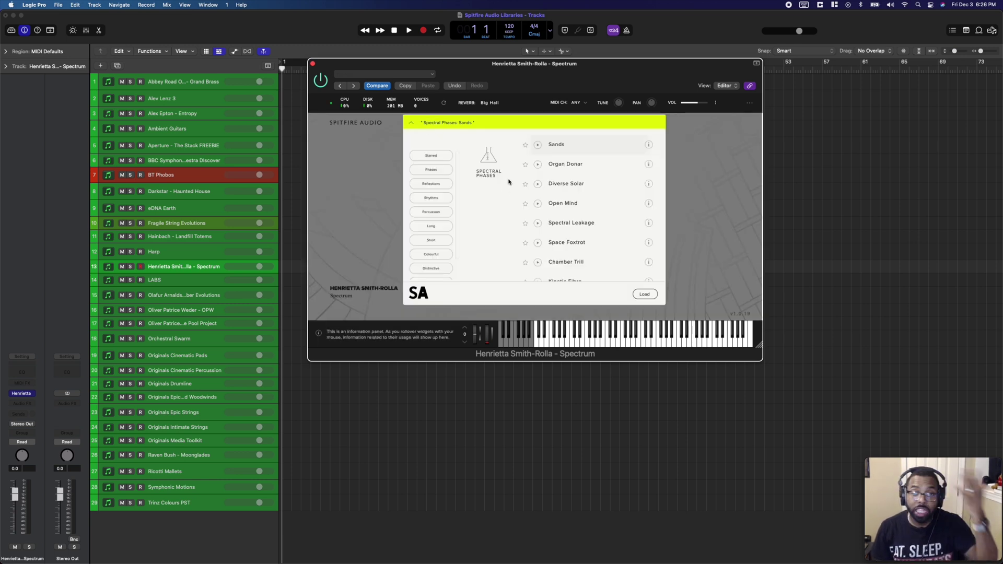
scroll(509, 181, "down", 10)
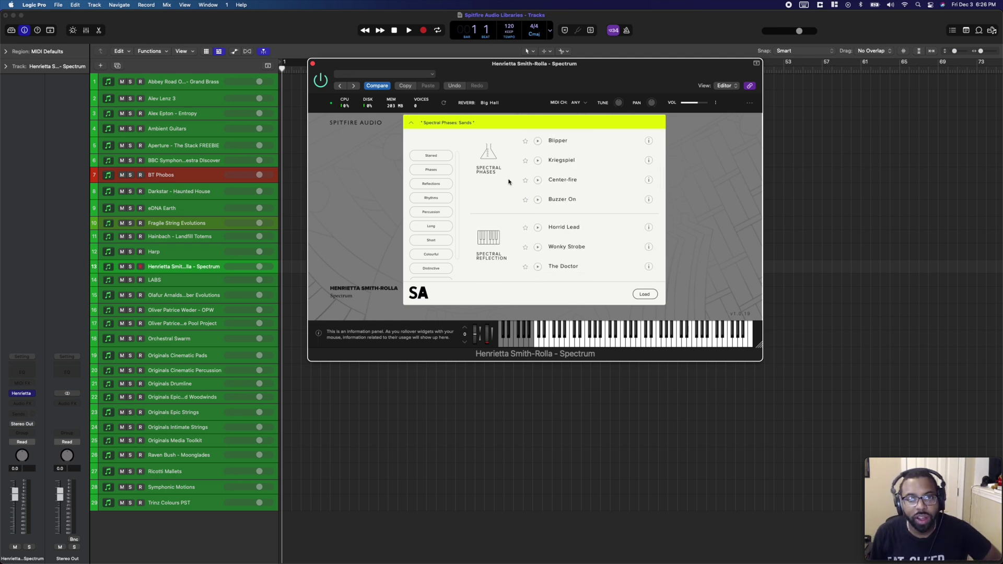
scroll(508, 181, "down", 10)
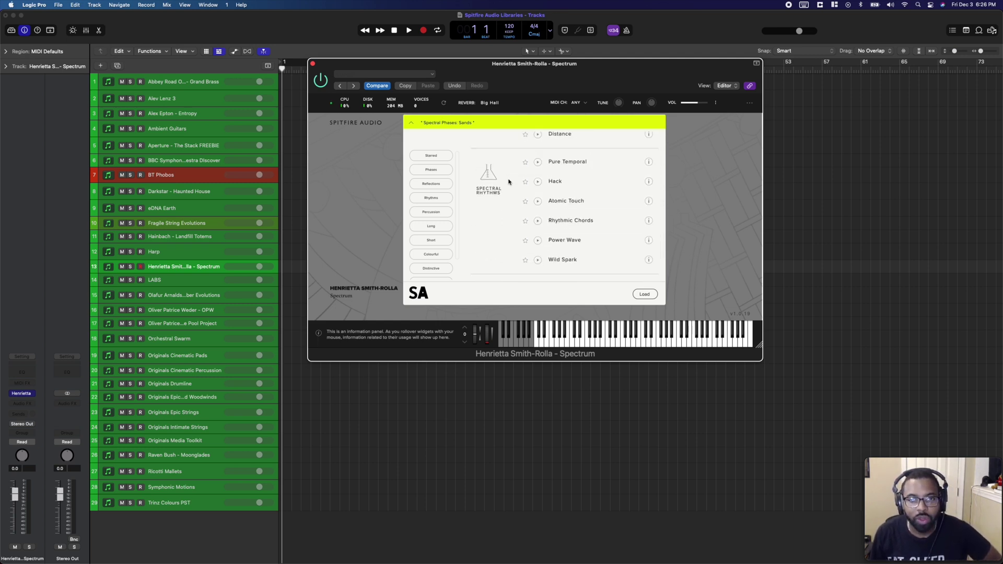
scroll(509, 182, "down", 3)
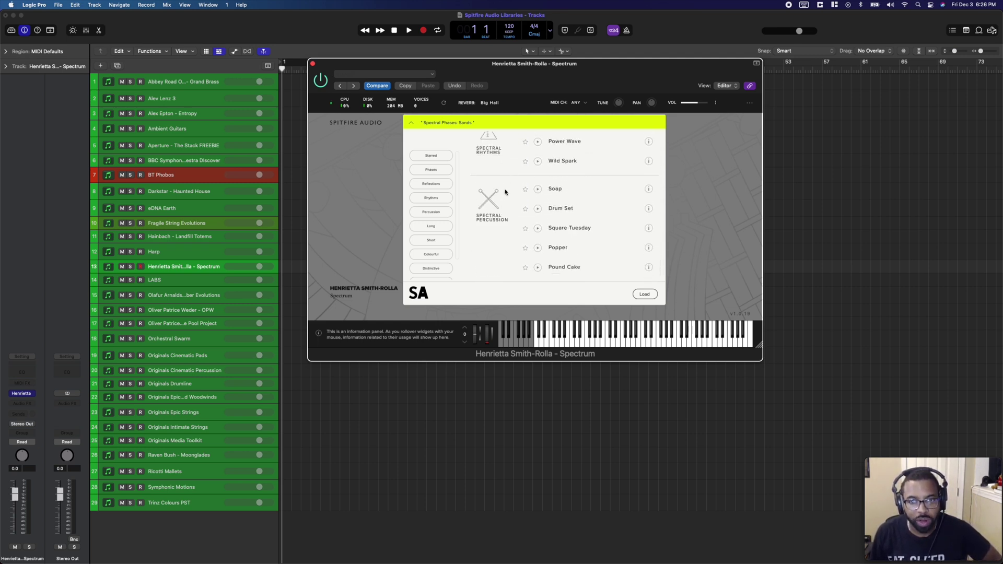
left_click(389, 183)
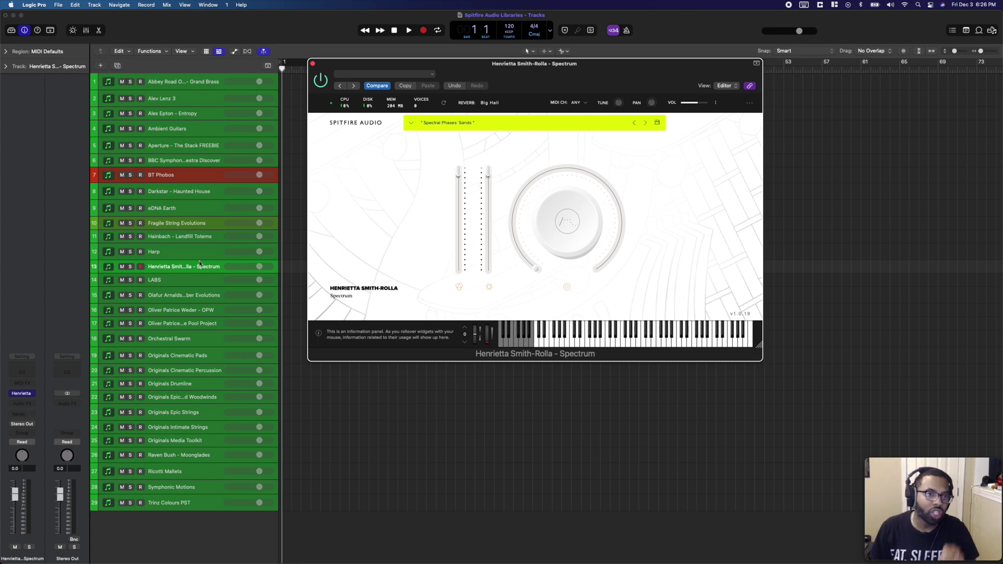
Step: Show the LABS instrument and look through the packs and presets in its preset list
left_click(176, 286)
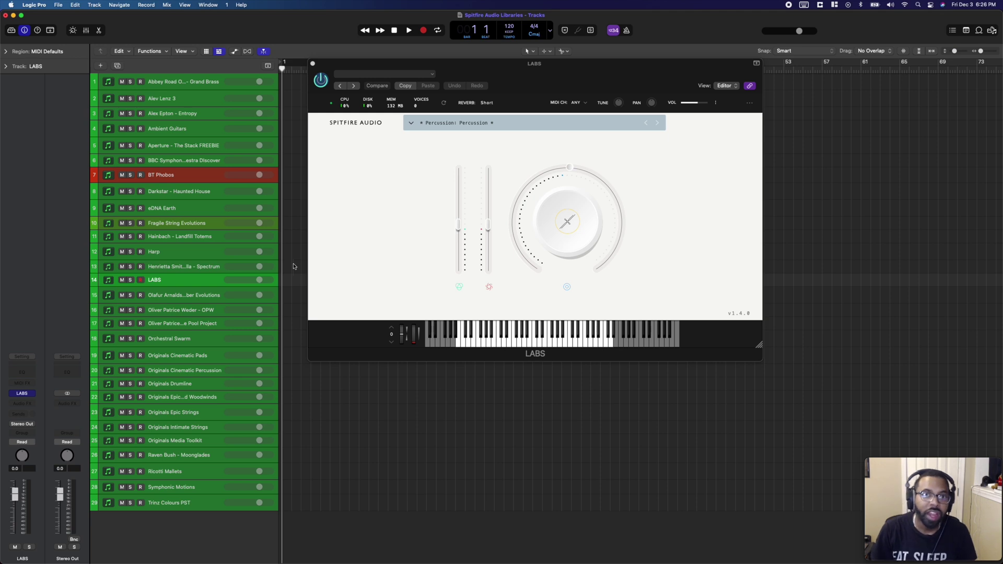
left_click(430, 125)
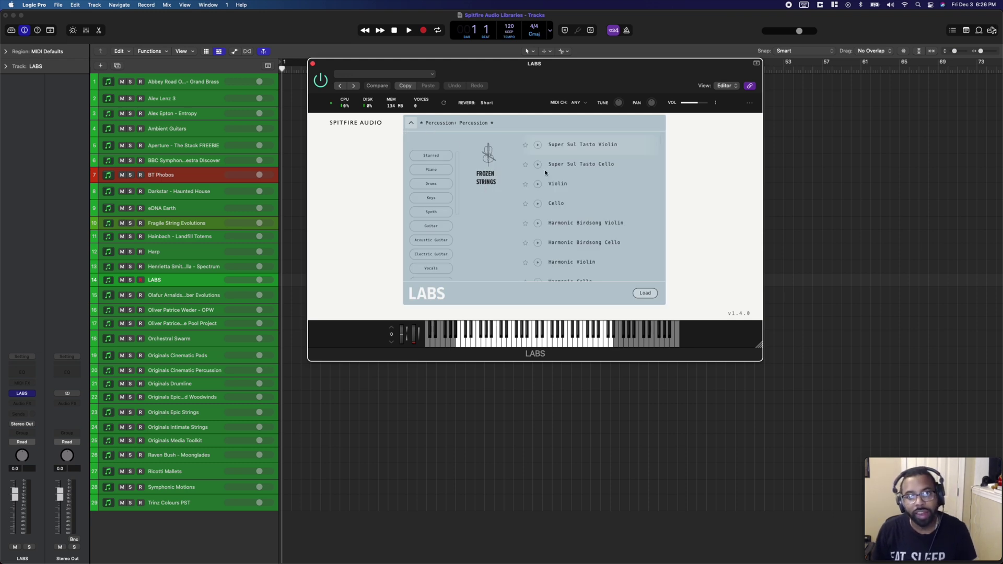
scroll(545, 172, "down", 15)
scroll(545, 173, "down", 15)
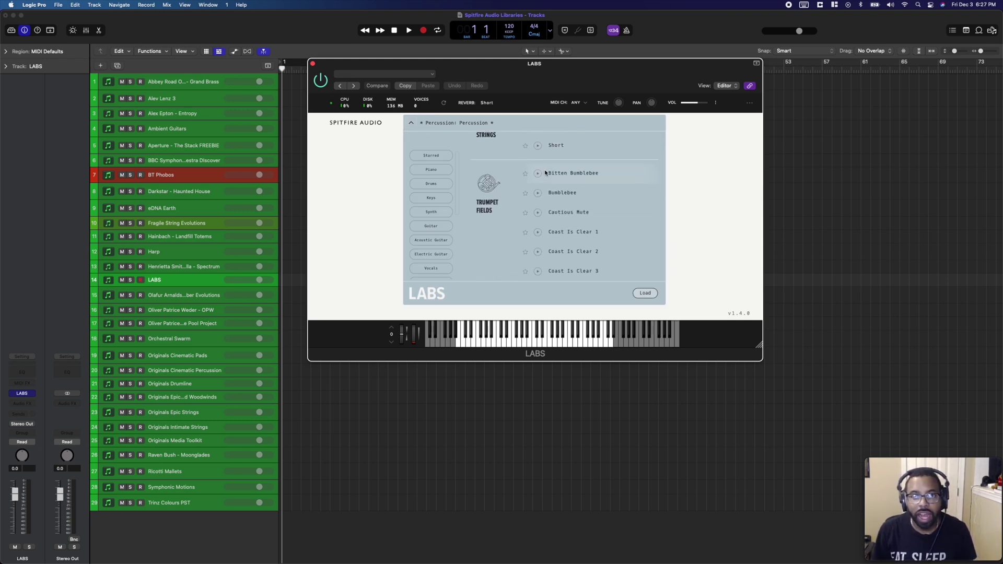
scroll(532, 170, "down", 15)
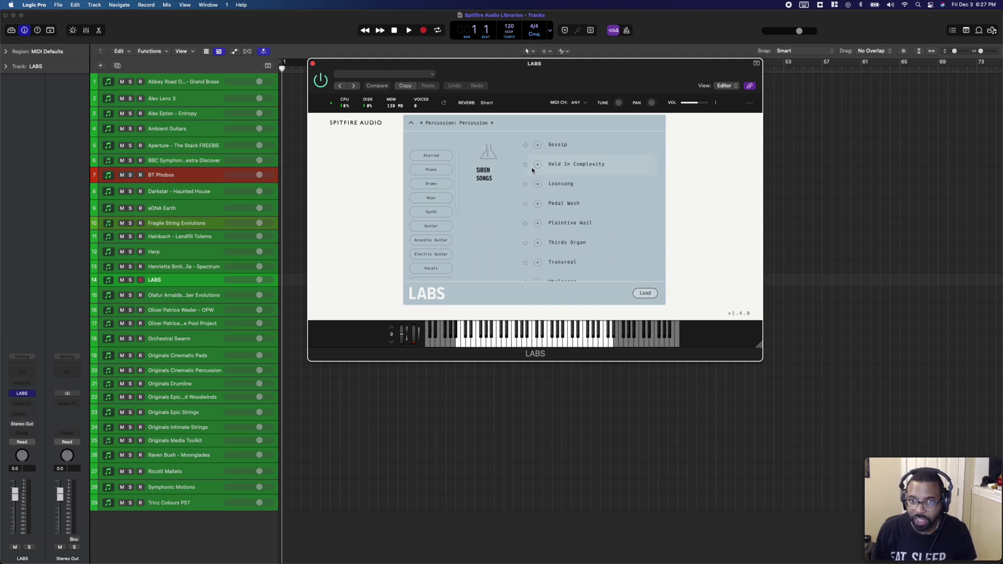
scroll(532, 170, "down", 15)
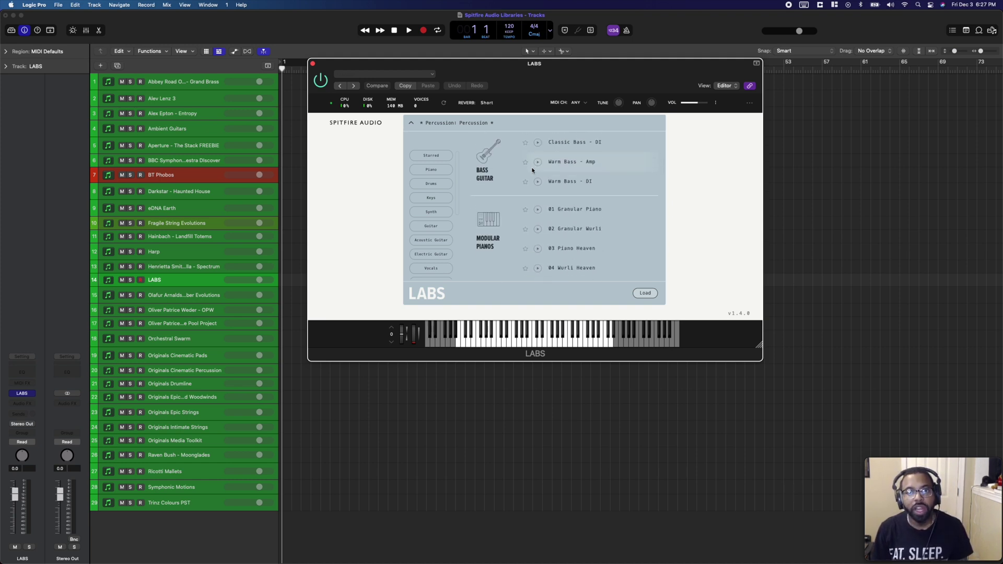
scroll(532, 170, "down", 15)
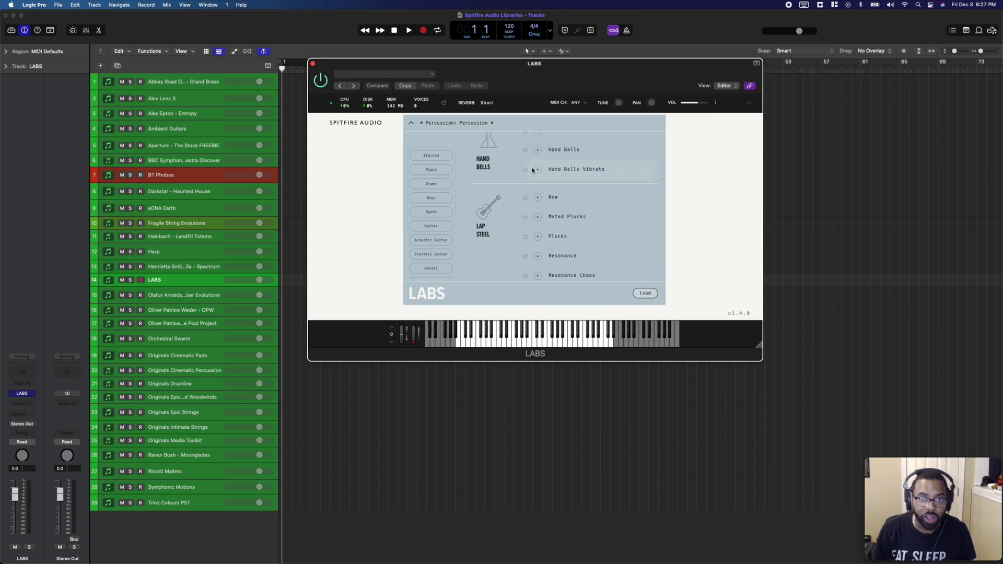
scroll(532, 170, "down", 15)
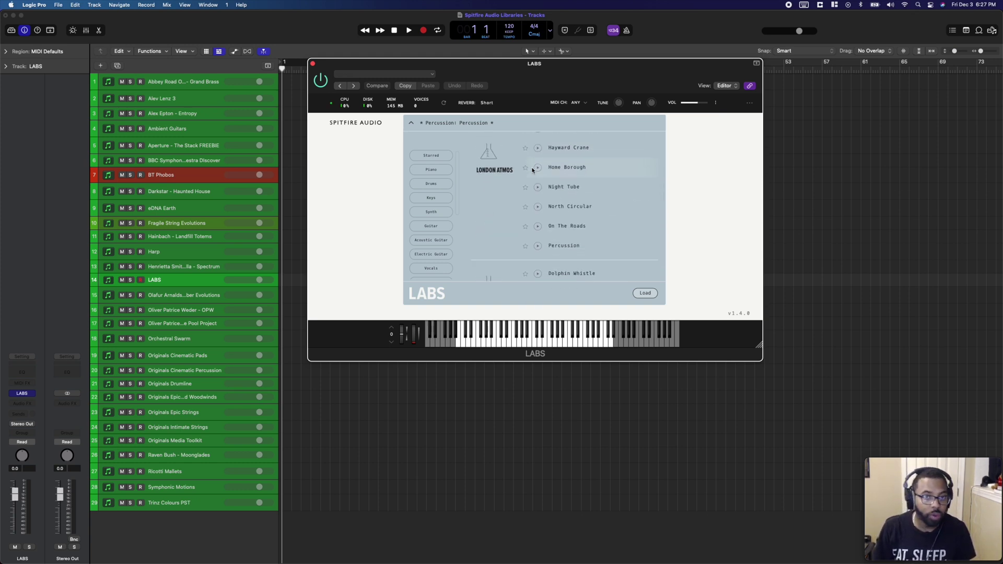
scroll(532, 170, "down", 15)
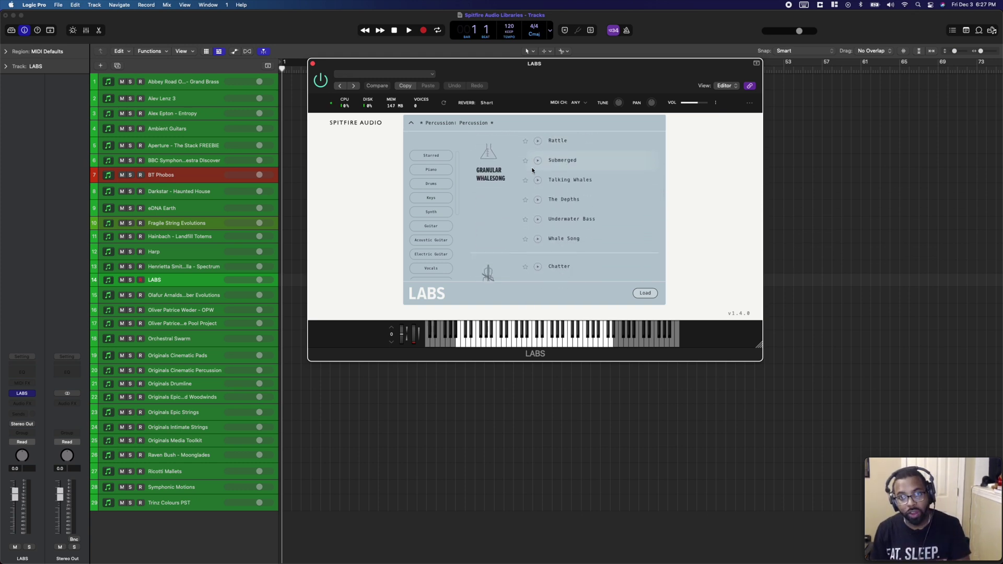
scroll(532, 170, "down", 15)
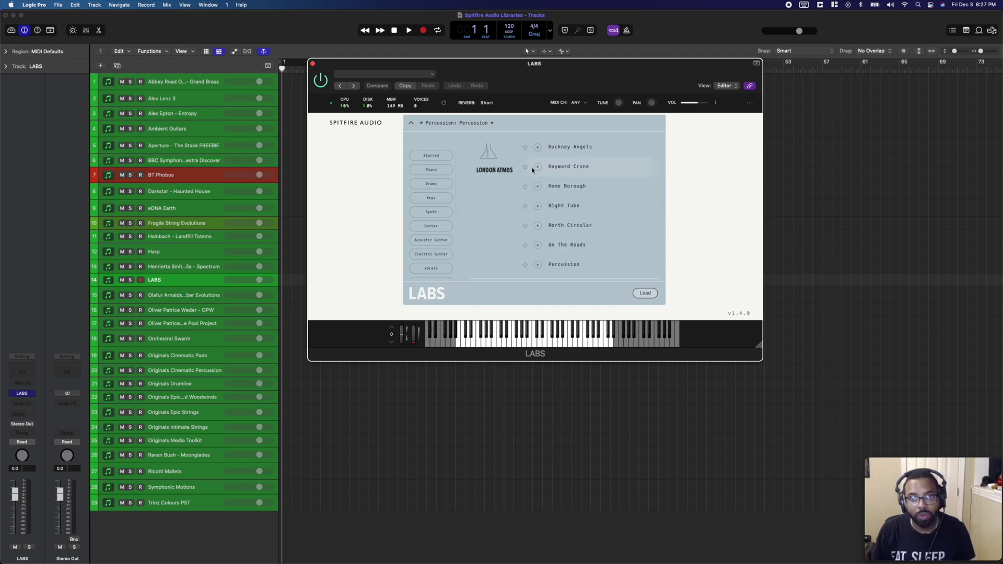
scroll(532, 170, "down", 15)
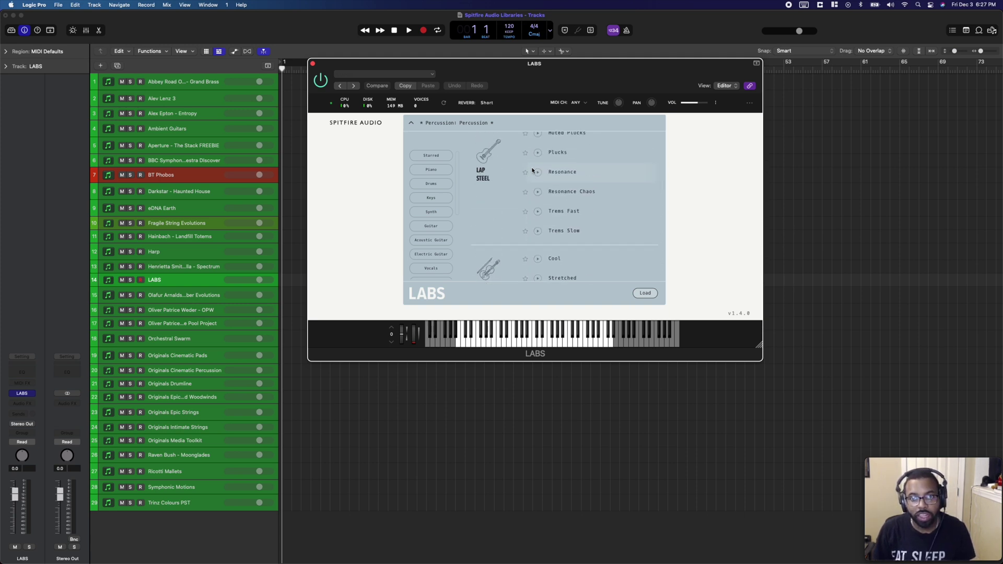
scroll(495, 196, "down", 3)
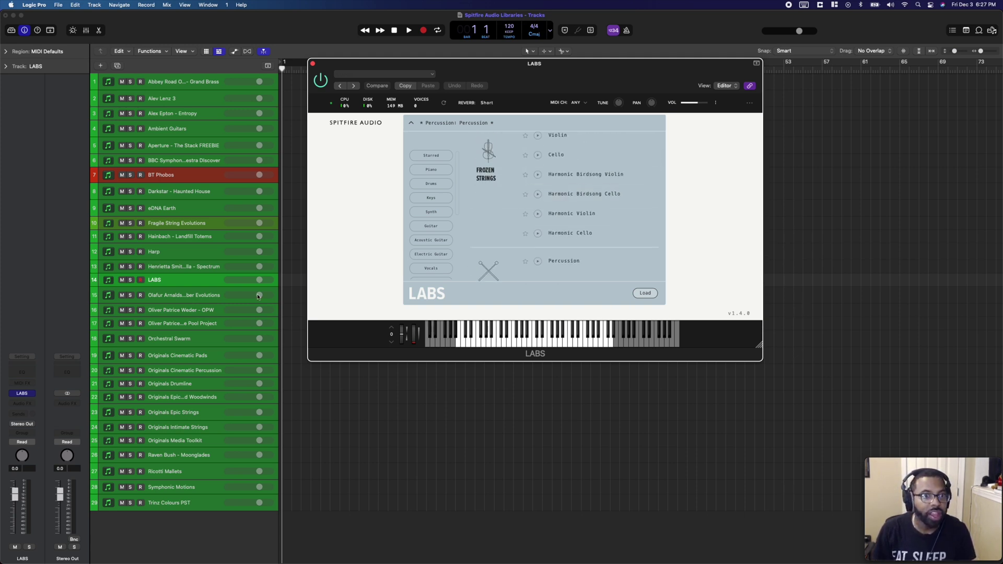
Step: Show the Olafur Arnalds Chamber Evolutions instrument and randomise the evolutions in its Chamber Grid
left_click(197, 296)
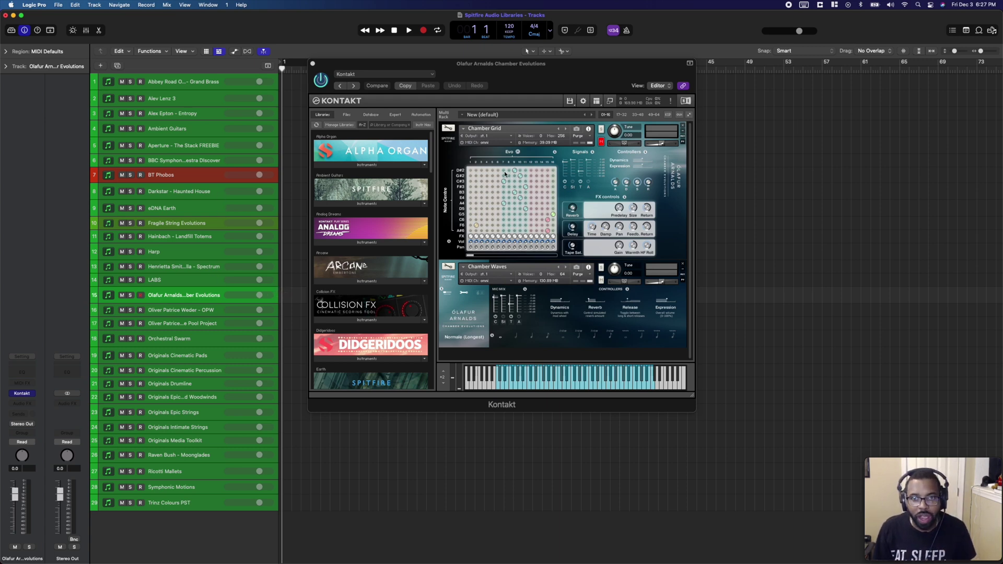
left_click(518, 151)
left_click(532, 159)
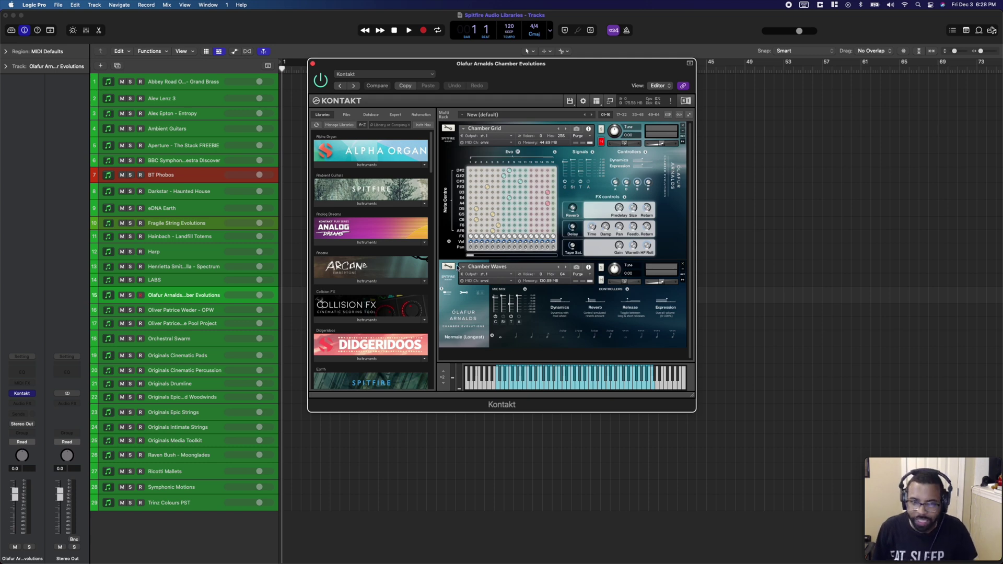
Step: Examine the Olafur Arnalds Chamber Evolutions patches in the Kontakt library, including the Individual Evolutions and Individual Waves folders, and return to the library's main patch list
scroll(361, 221, "down", 10)
scroll(353, 227, "down", 15)
scroll(353, 228, "up", 10)
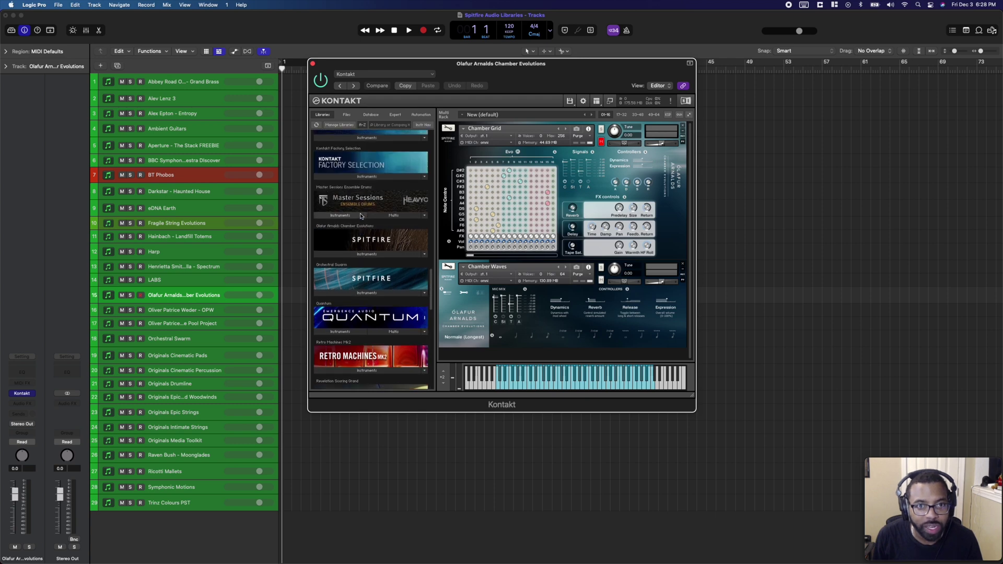
left_click(359, 254)
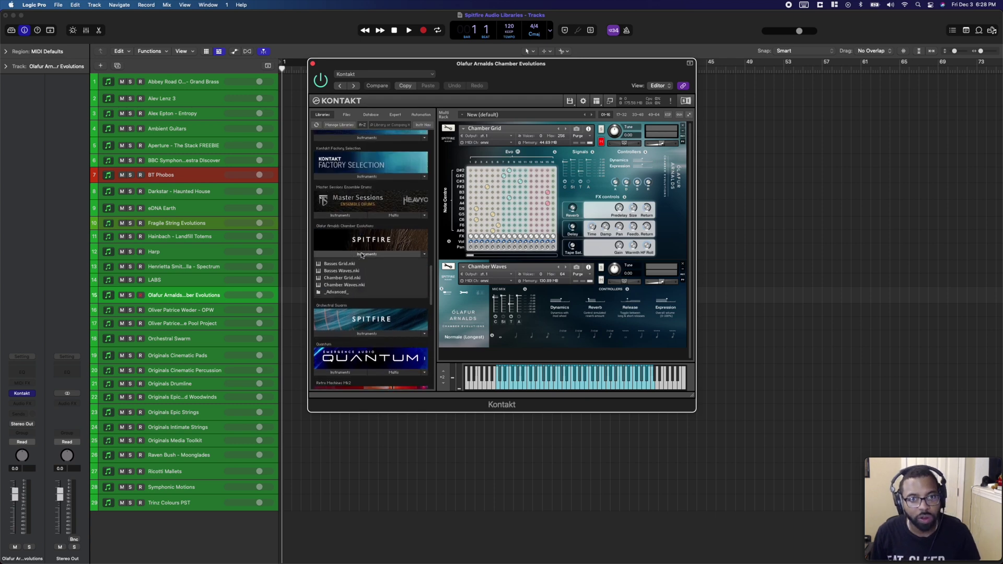
left_click(335, 292)
left_click(344, 272)
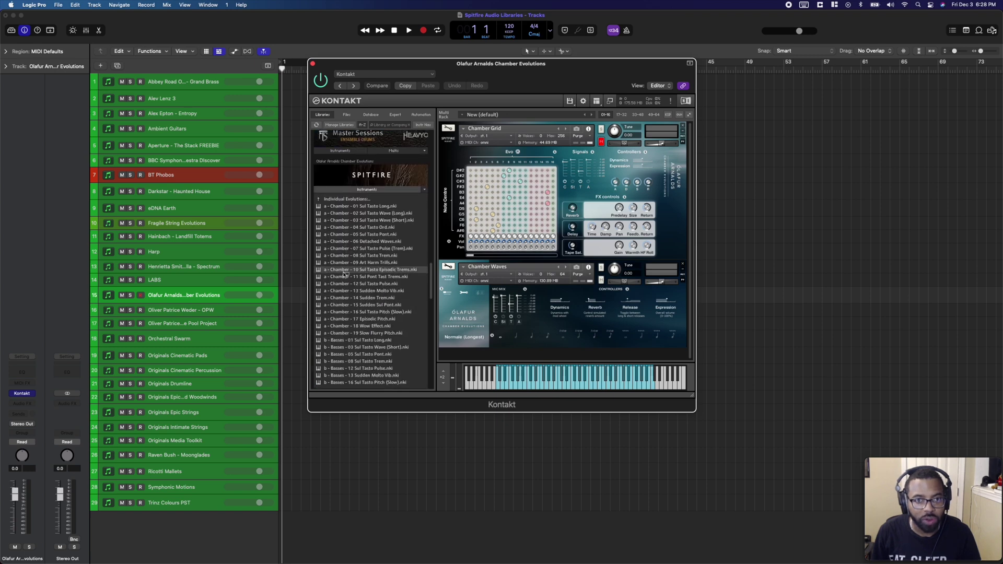
left_click(334, 199)
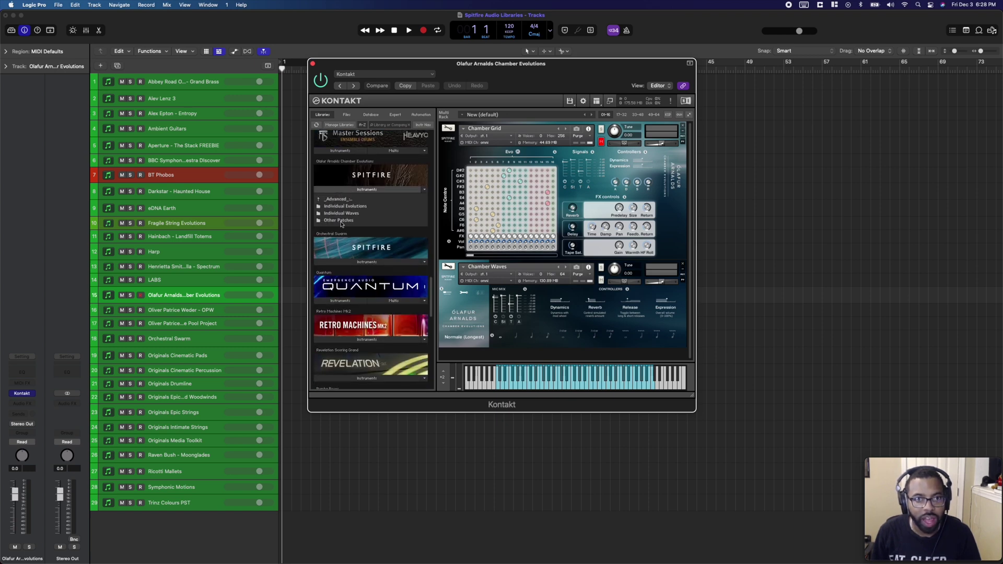
left_click(345, 214)
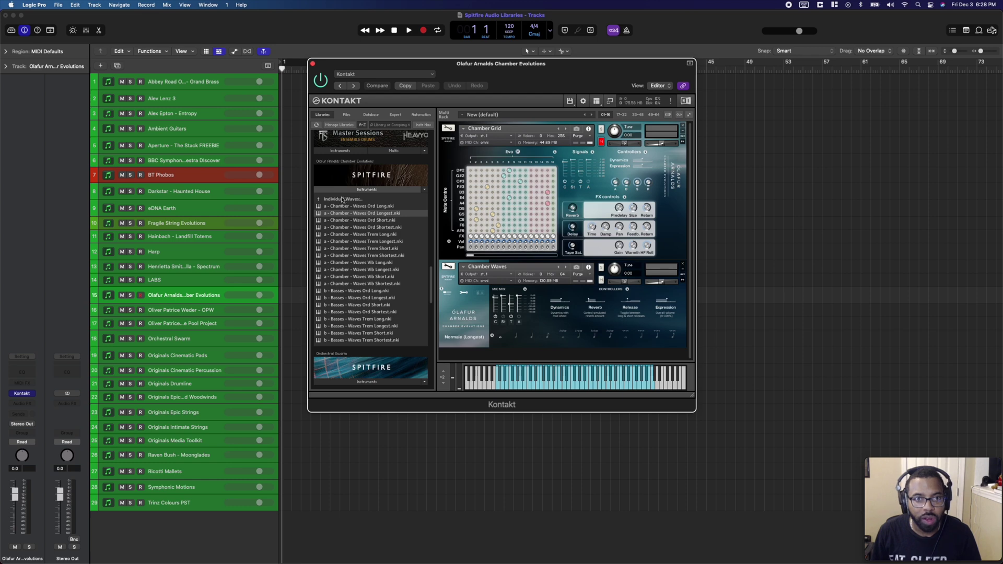
left_click(341, 200)
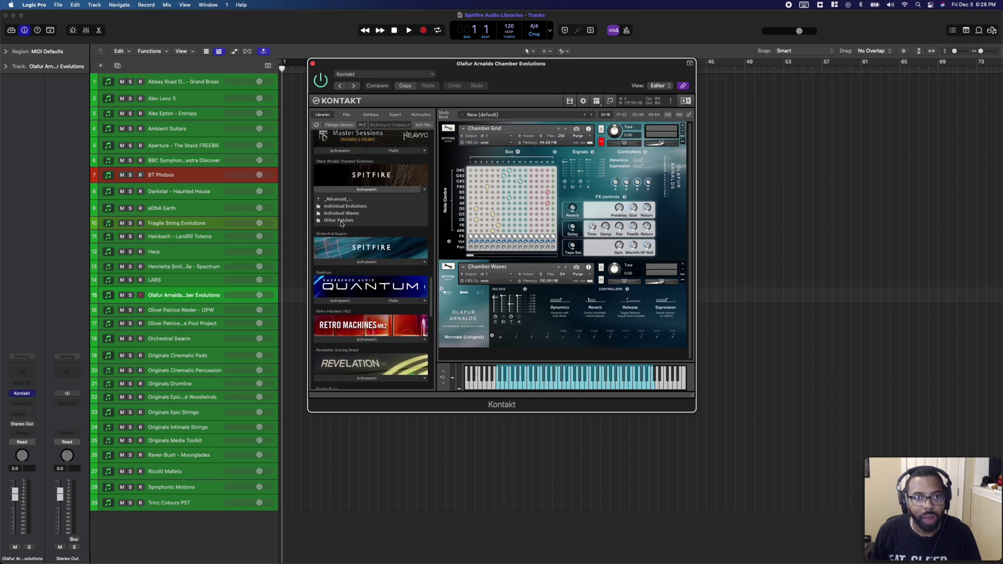
left_click(346, 201)
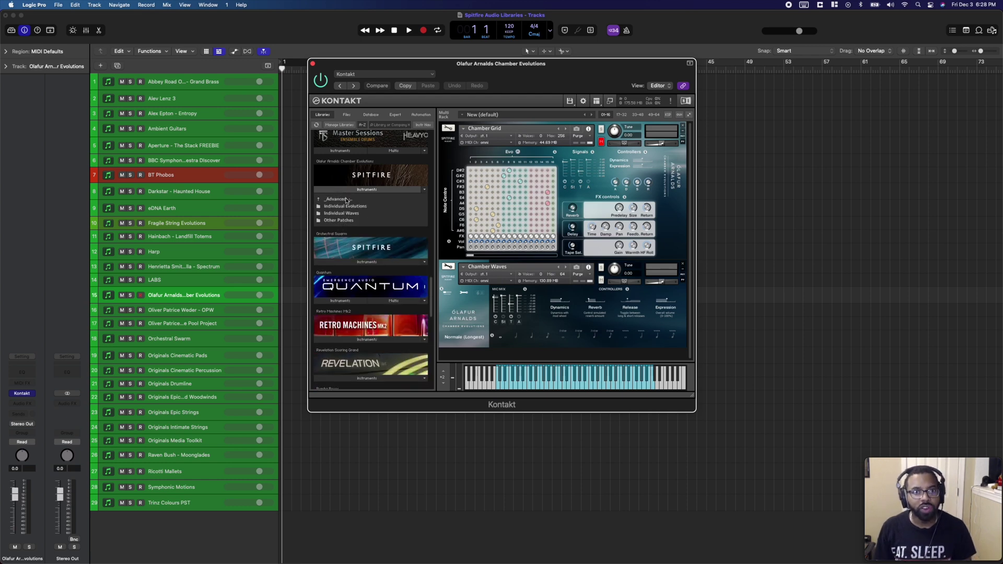
left_click(346, 200)
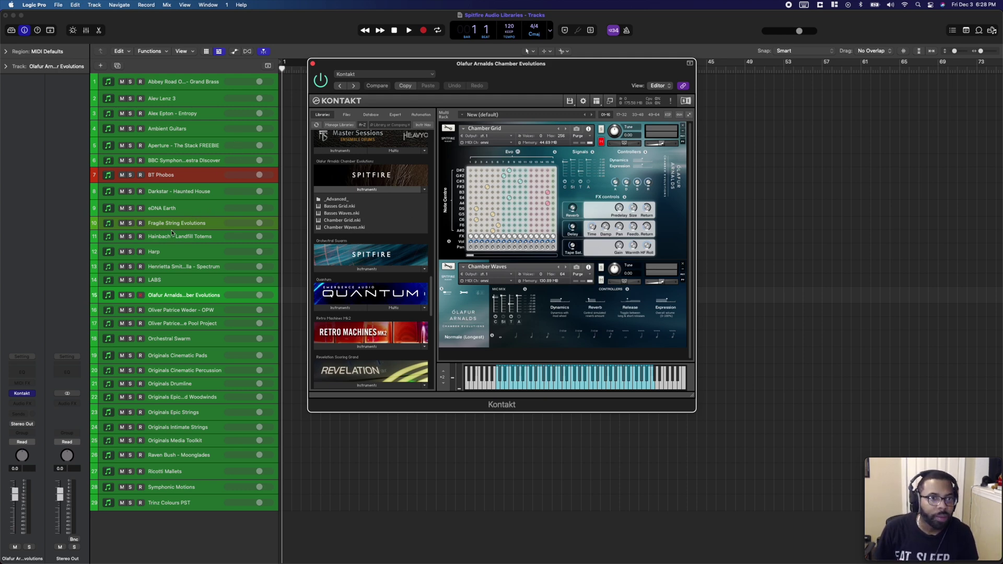
Step: Show the Oliver Patrice Weder - OPW instrument and browse its presets down to the Flugelhorn and Pads groups
left_click(177, 309)
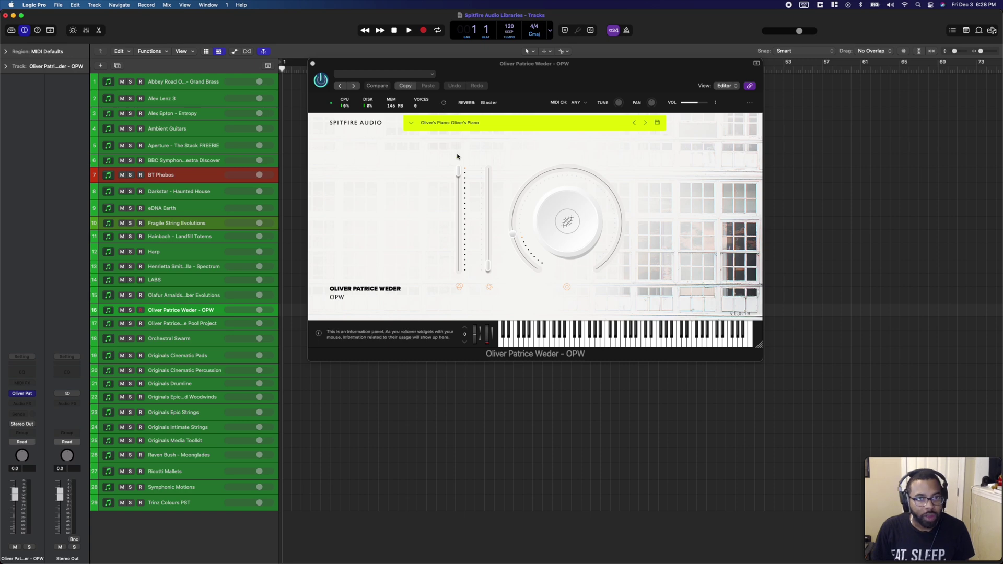
left_click(488, 122)
scroll(569, 189, "down", 4)
scroll(566, 176, "down", 3)
scroll(565, 176, "down", 8)
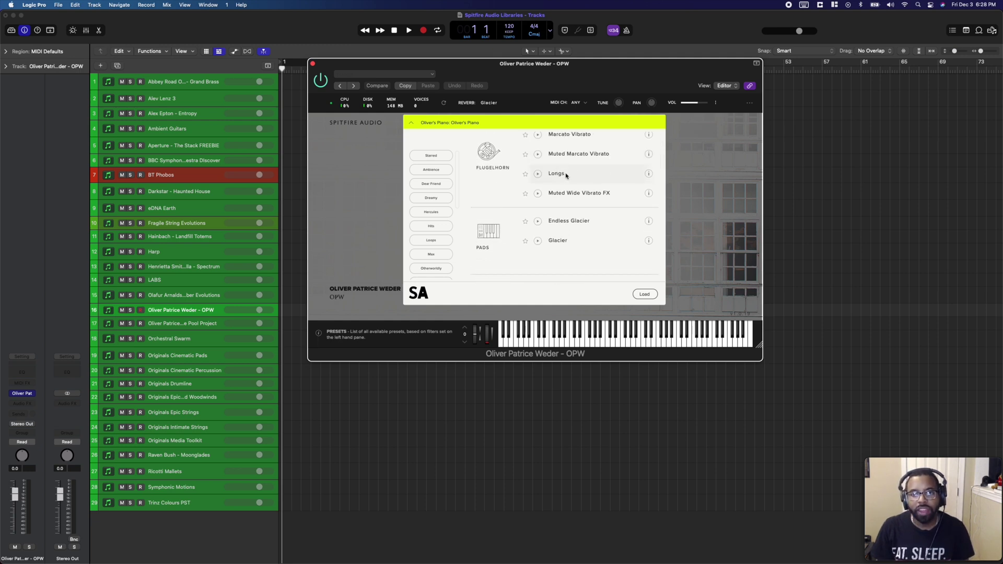
Step: Look through the remaining OPW presets, from the tempo-synced electronics to the percussion group, and close the preset list
scroll(552, 158, "down", 8)
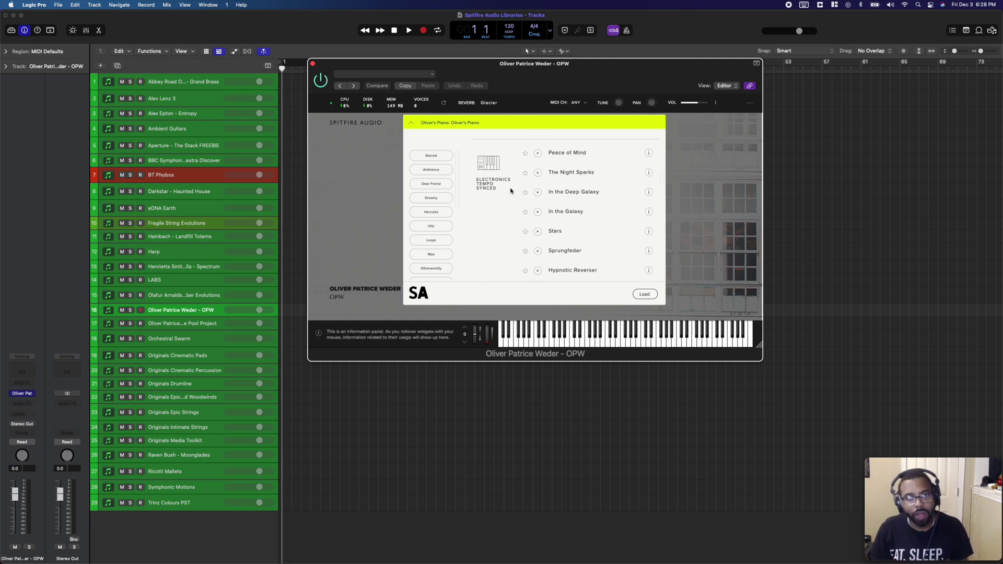
scroll(497, 182, "down", 8)
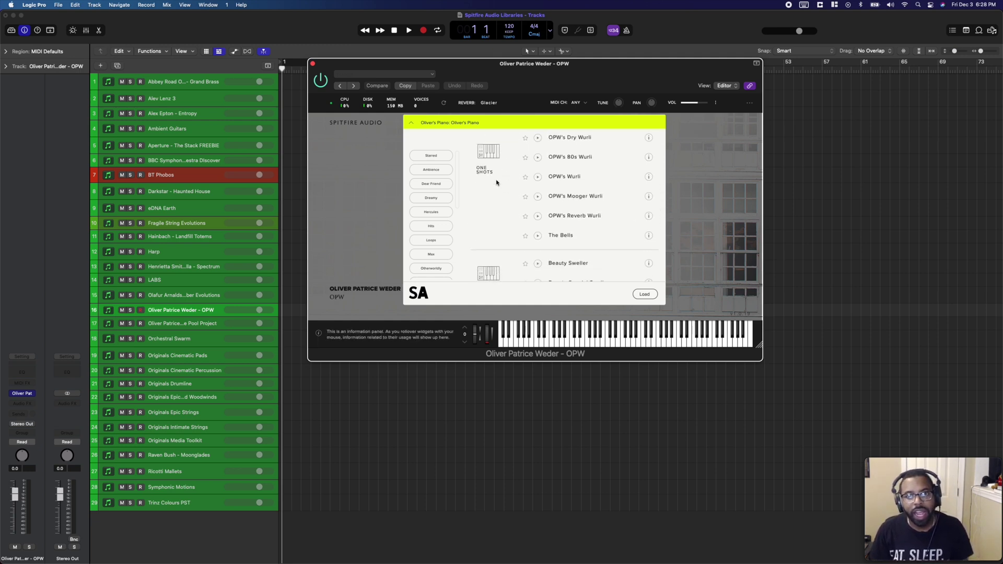
scroll(496, 182, "down", 8)
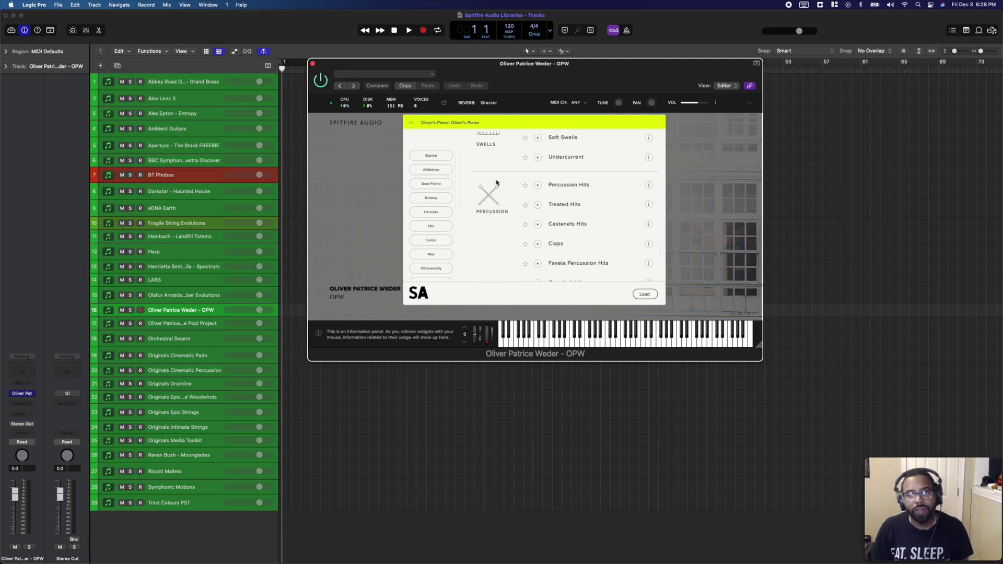
scroll(496, 182, "up", 1)
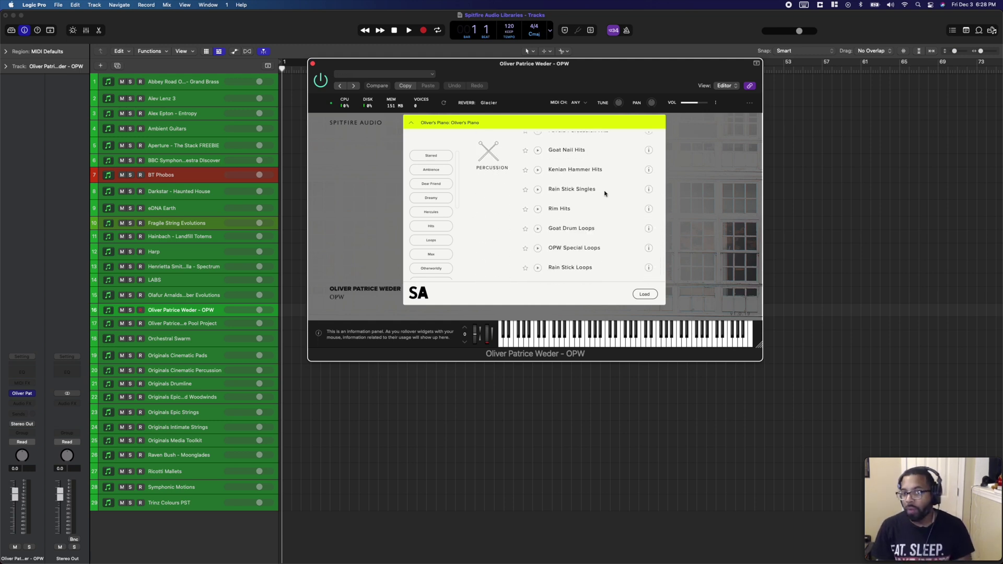
scroll(578, 209, "up", 20)
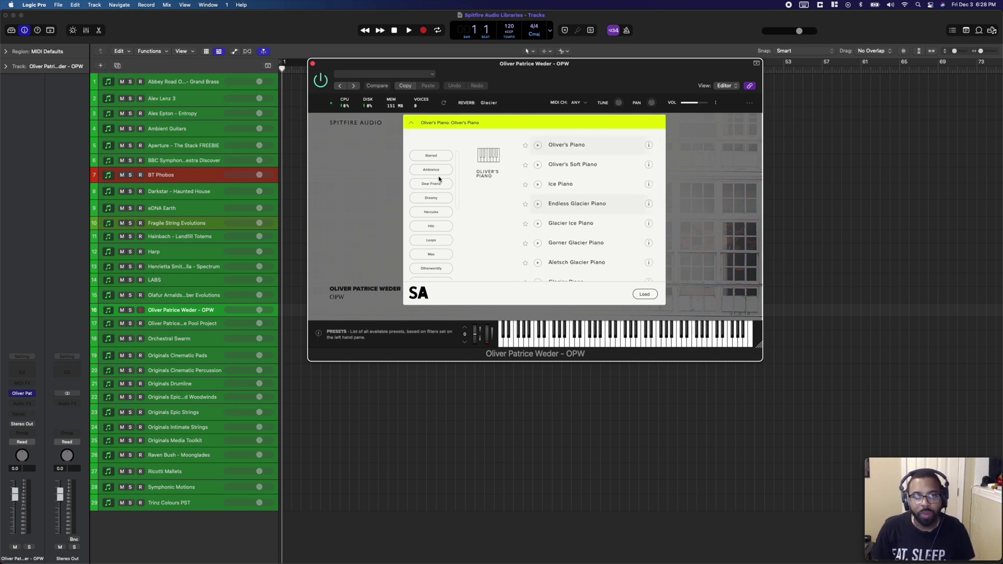
left_click(380, 171)
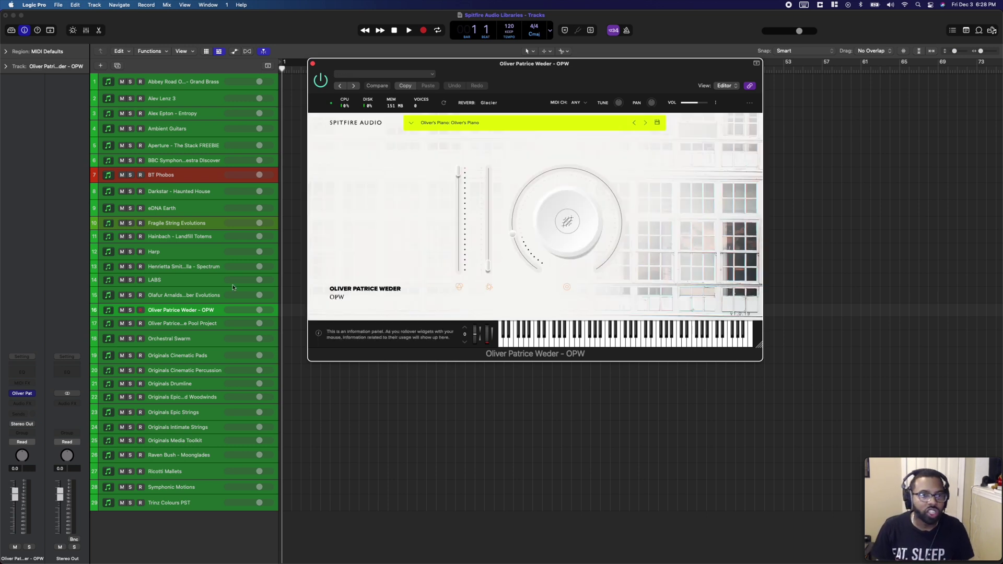
Step: Show the Oliver Patrice Weder - The Pool Project instrument and browse its presets from Vocal Trio down to Synth Loops
left_click(199, 324)
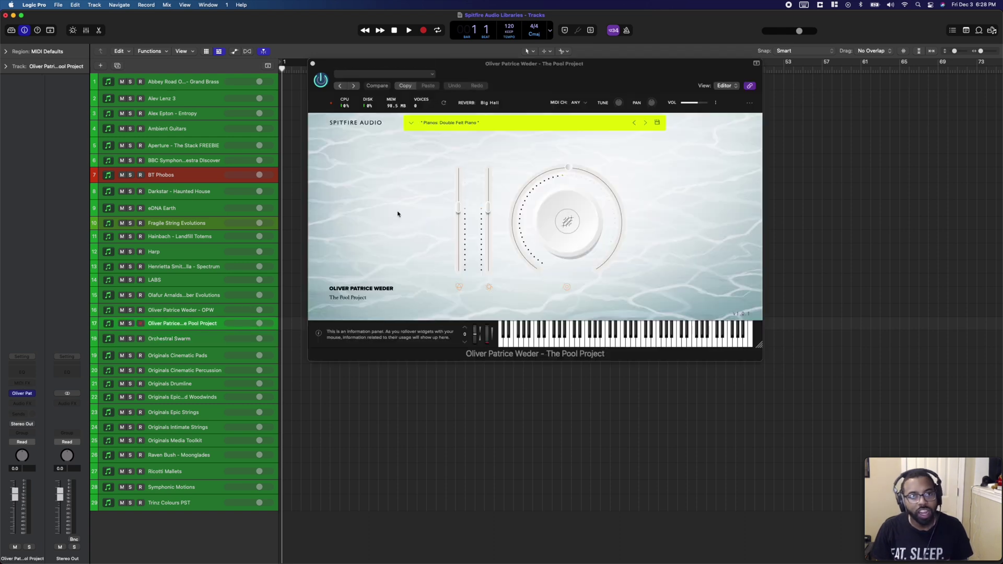
left_click(490, 126)
scroll(512, 190, "up", 10)
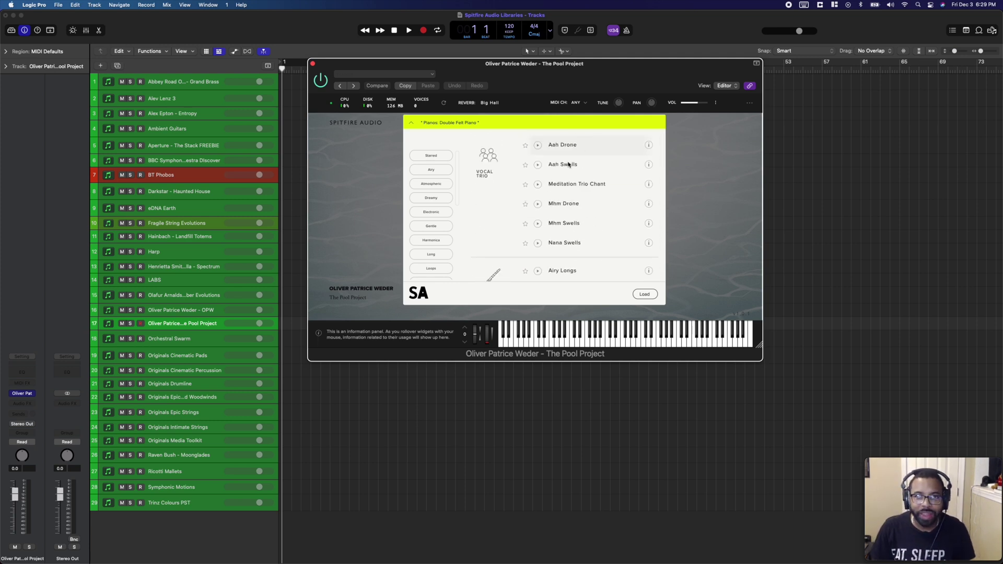
scroll(510, 165, "down", 8)
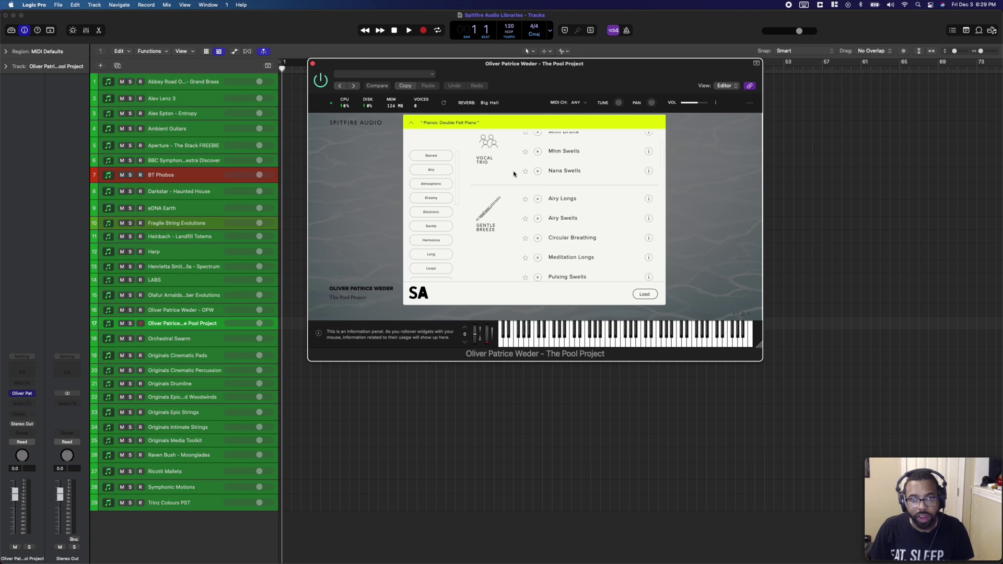
scroll(510, 170, "up", 5)
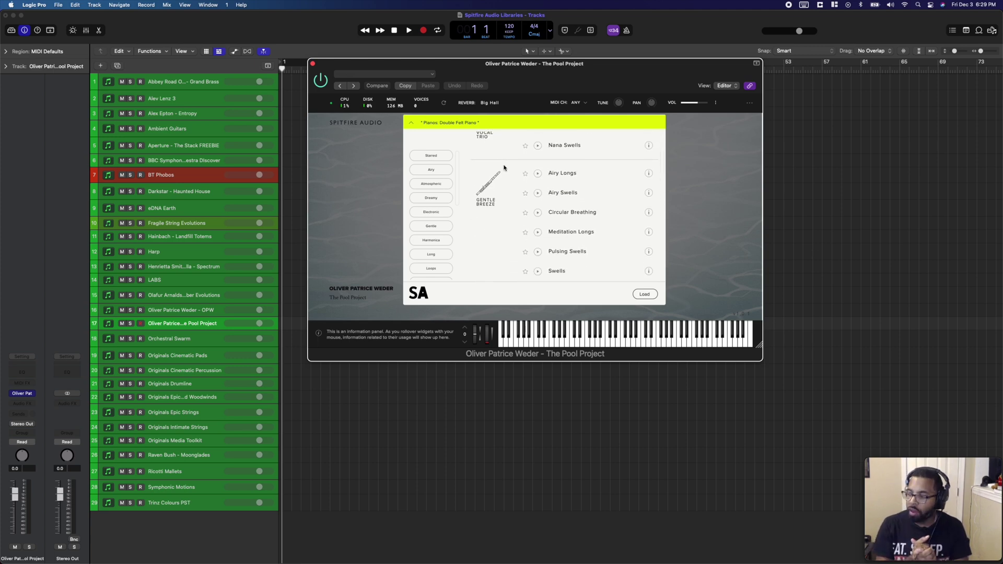
scroll(505, 168, "down", 10)
scroll(499, 192, "down", 5)
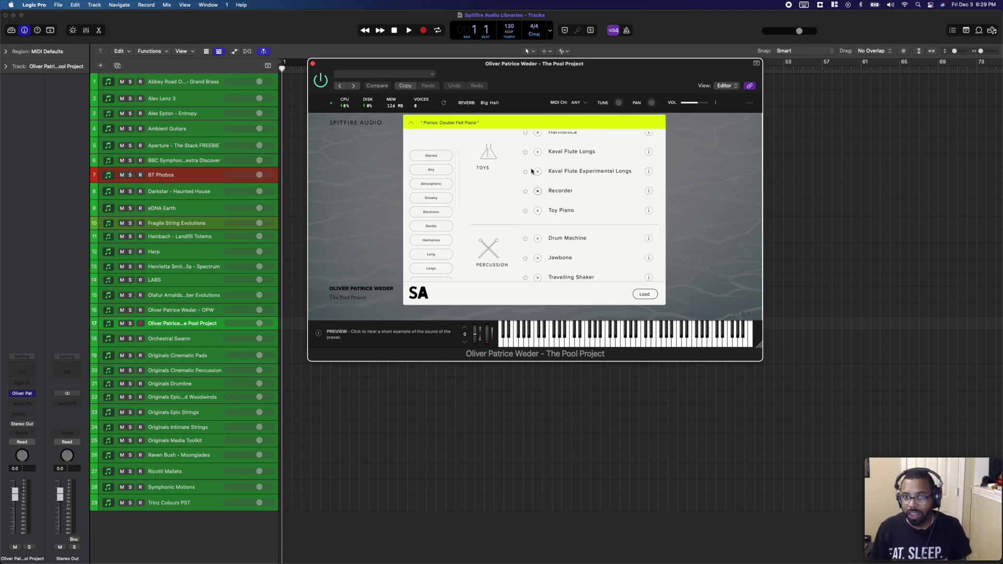
scroll(563, 175, "up", 1)
scroll(562, 178, "down", 8)
scroll(562, 178, "down", 3)
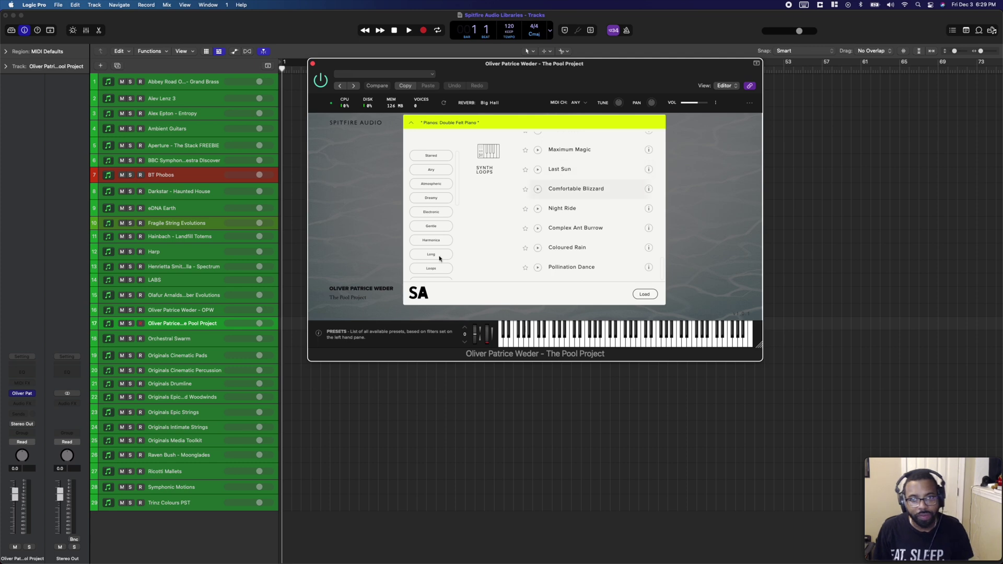
Step: Show the Orchestral Swarm instrument and list the Orchestral Swarm library's patches in Kontakt
left_click(182, 338)
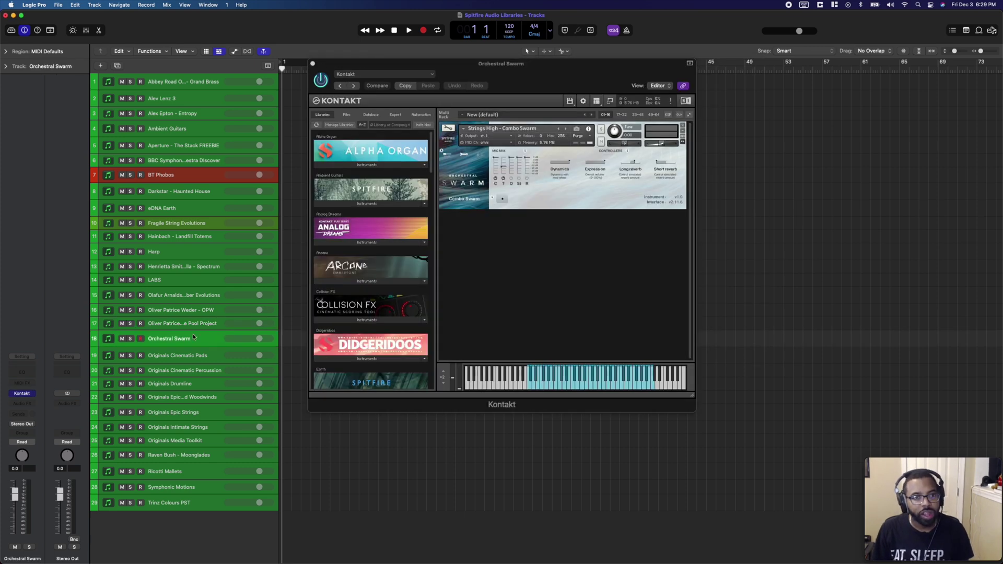
scroll(352, 258, "down", 6)
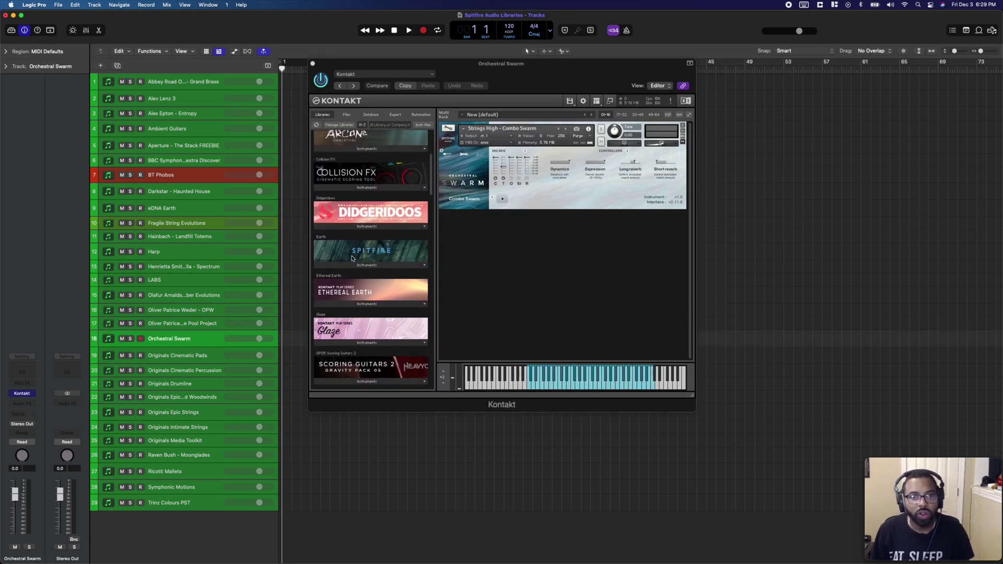
scroll(353, 258, "down", 8)
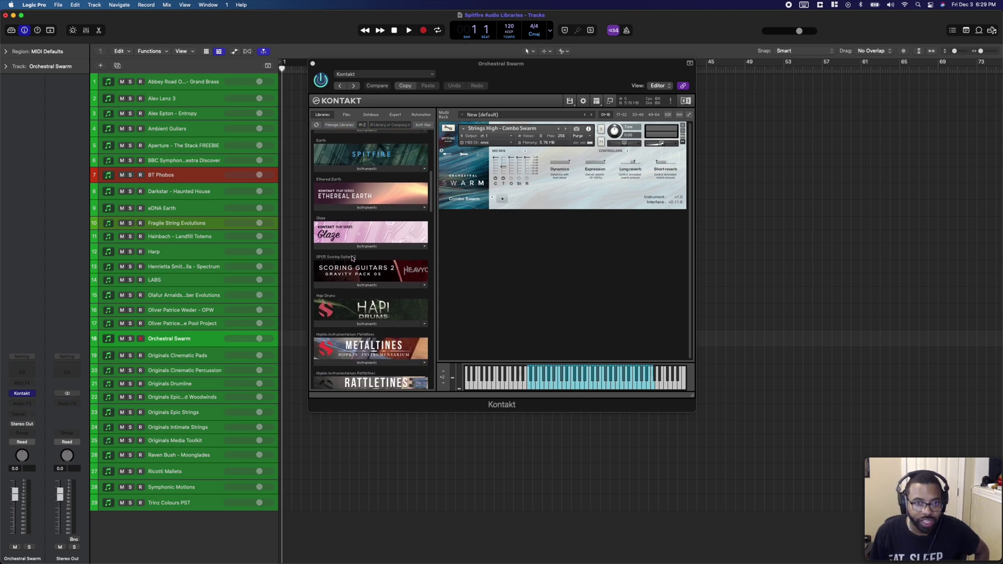
scroll(352, 258, "down", 10)
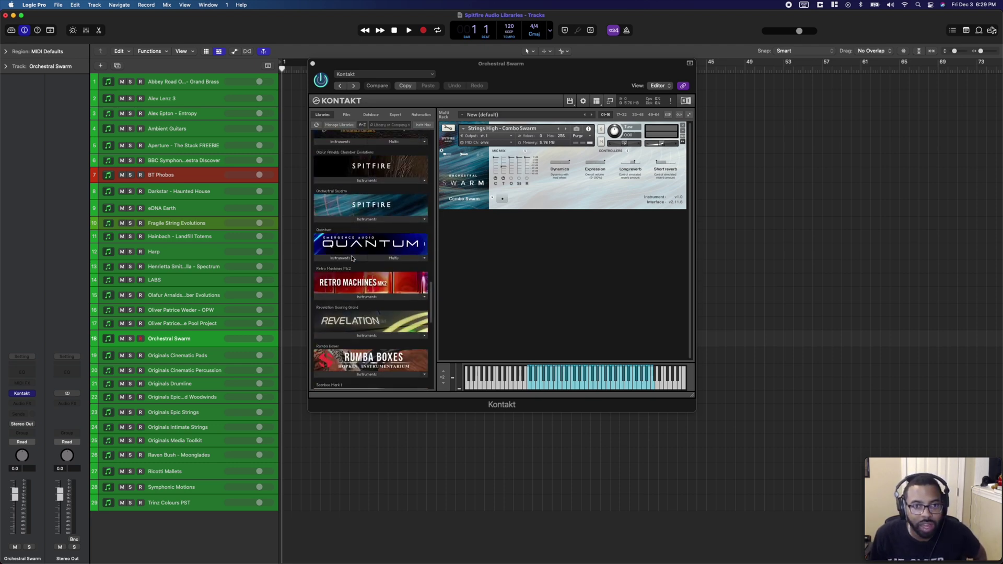
left_click(361, 220)
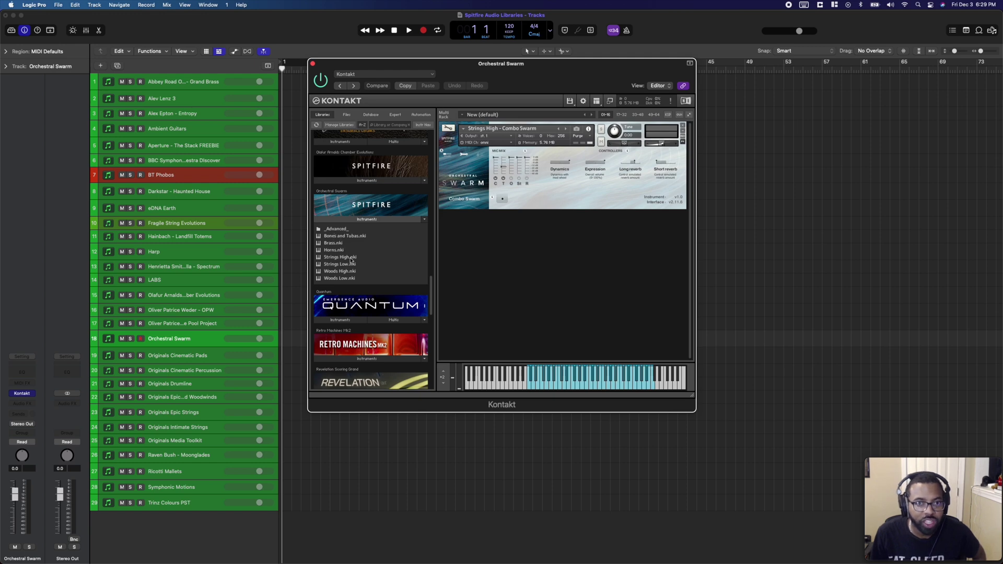
Step: Look into Orchestral Swarm's _Advanced_ folder, and view and dismiss the help bubble for the loaded patch's mixer
double_click(340, 232)
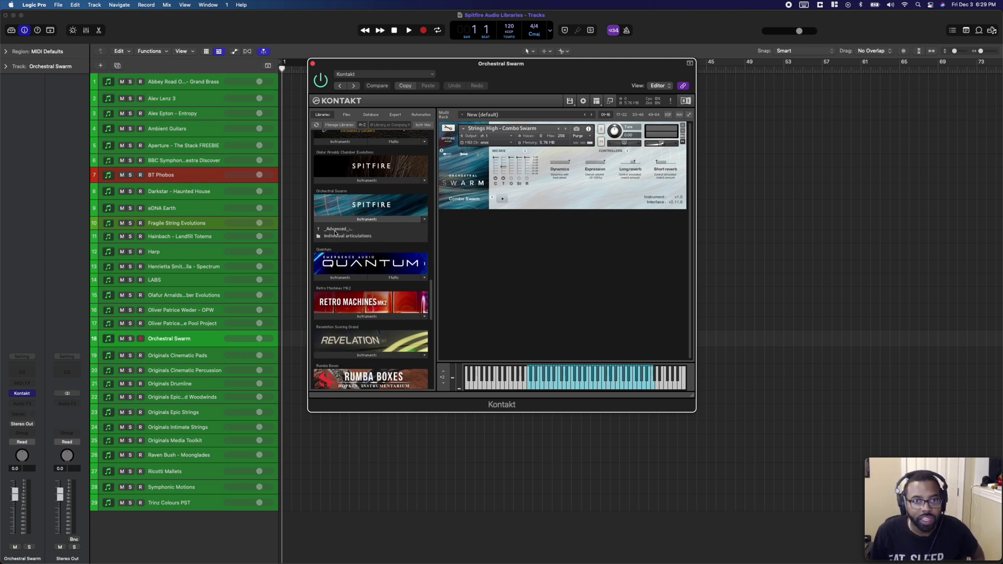
double_click(349, 229)
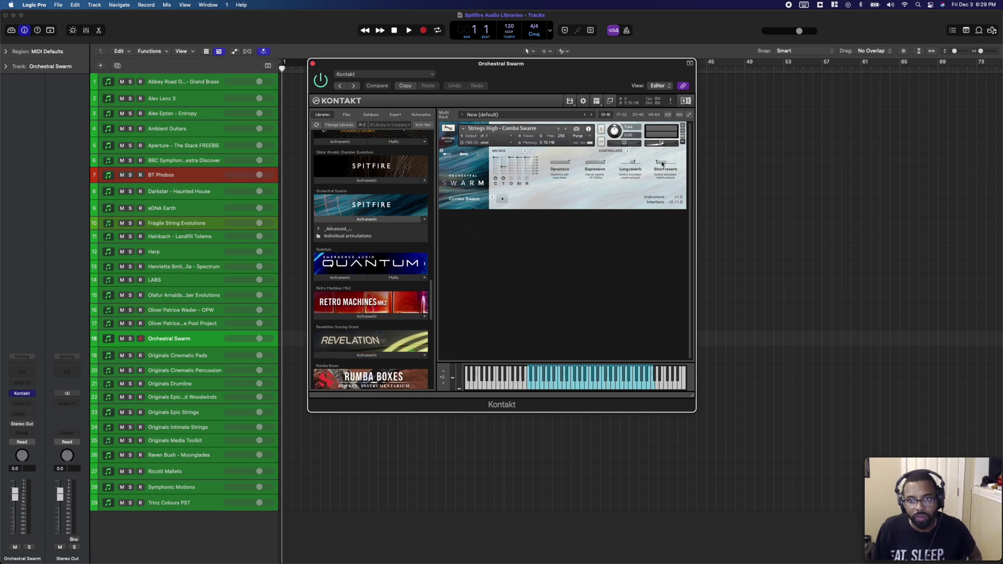
left_click(500, 159)
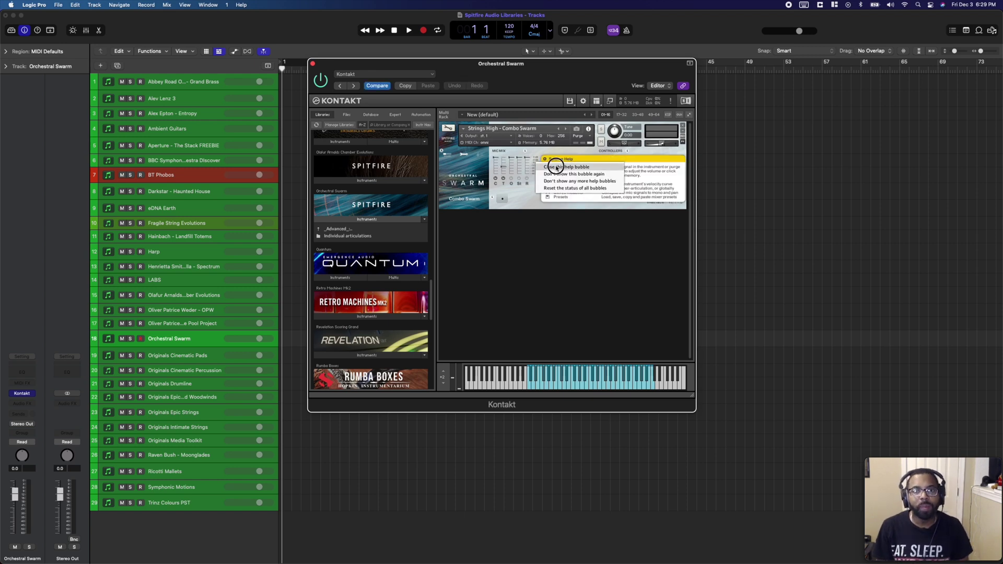
left_click(546, 160)
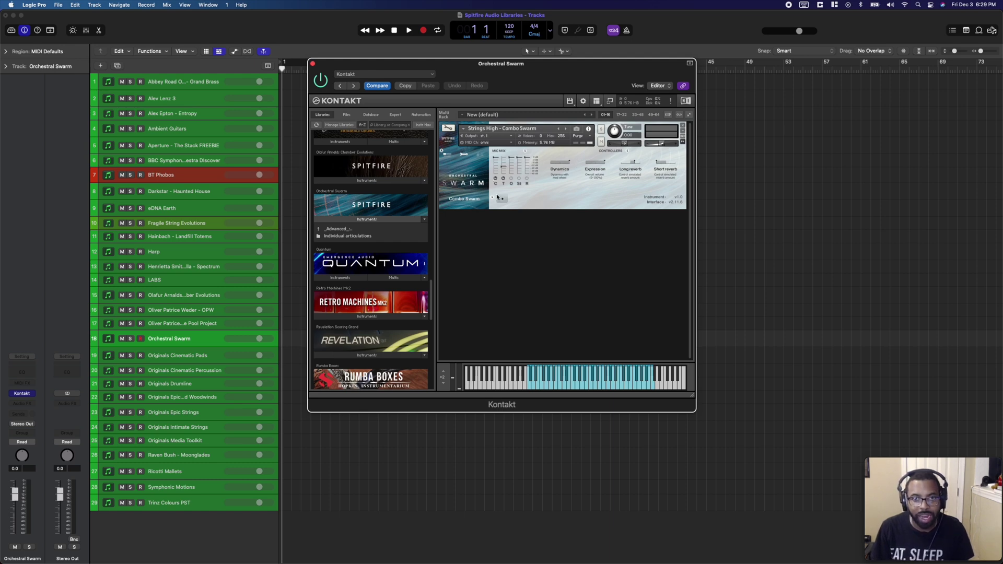
Step: Show the Originals Cinematic Pads instrument with its pad presets, Mellow, Bright and Cinematic faders, and the main knob's assignable parameters
left_click(188, 357)
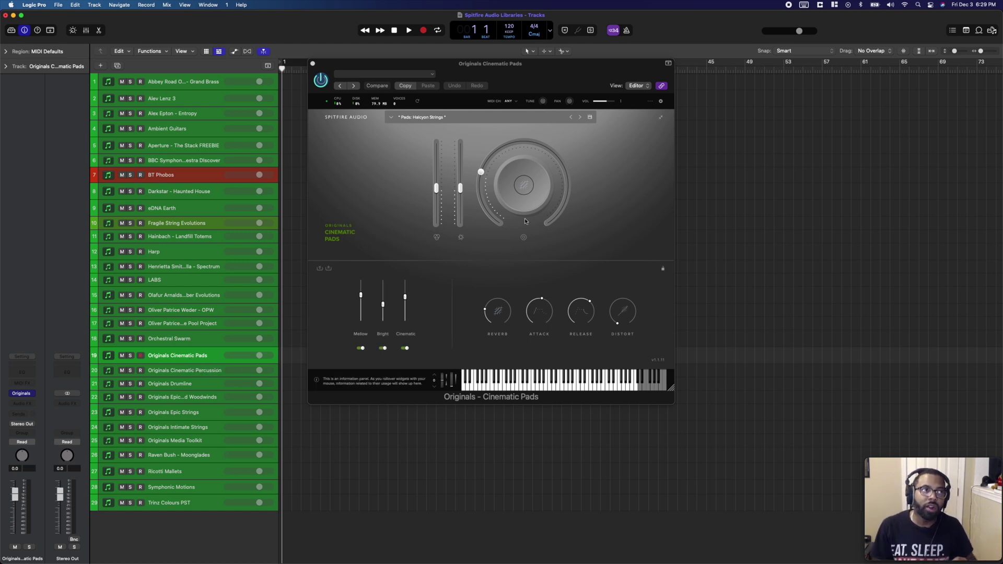
left_click(434, 117)
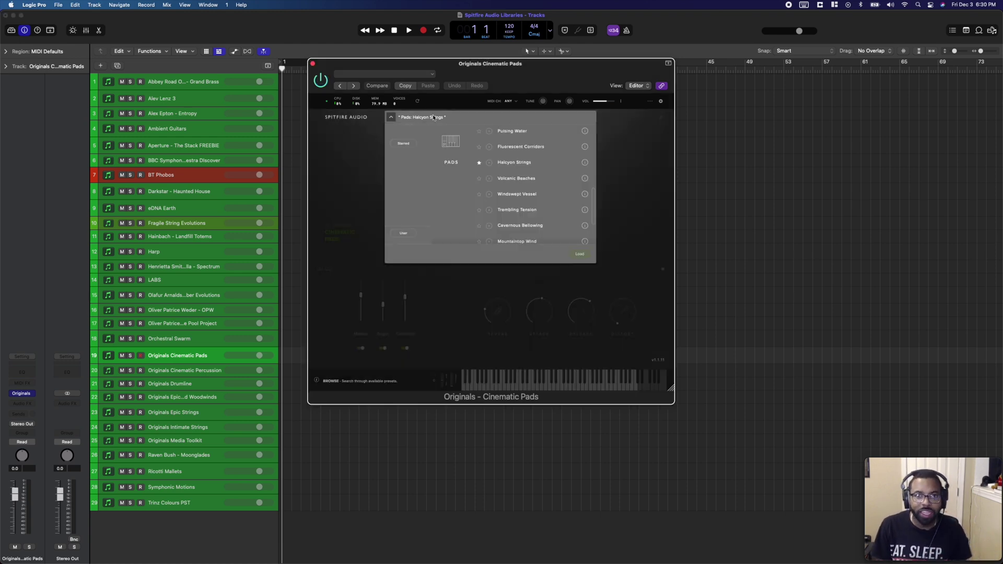
scroll(508, 164, "up", 10)
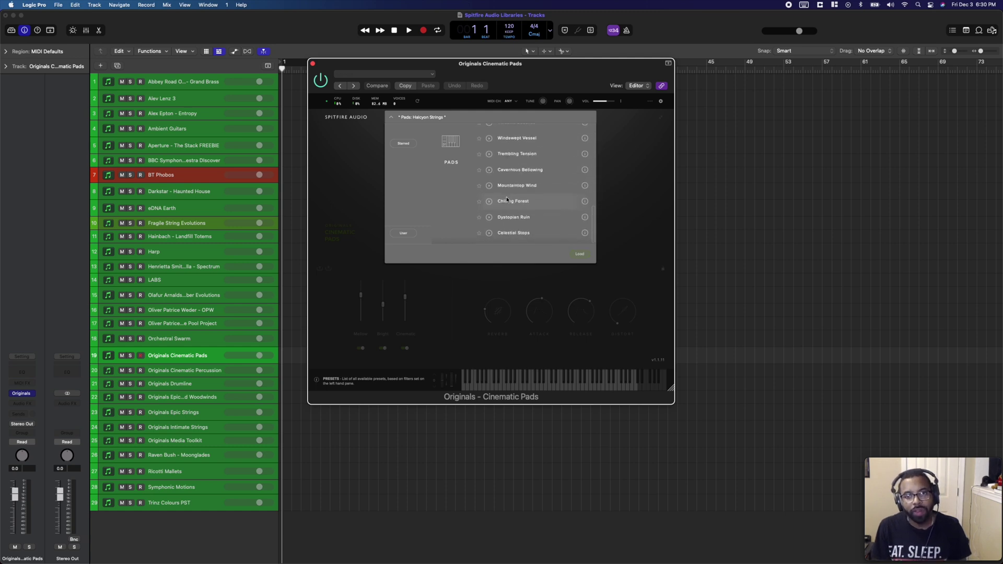
left_click(391, 328)
mouse_move(378, 317)
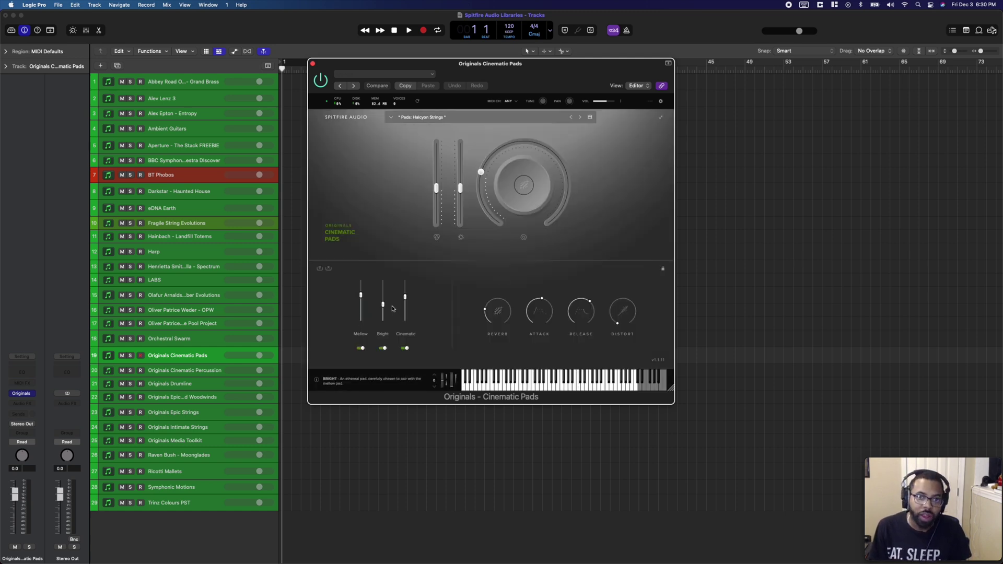
mouse_move(412, 333)
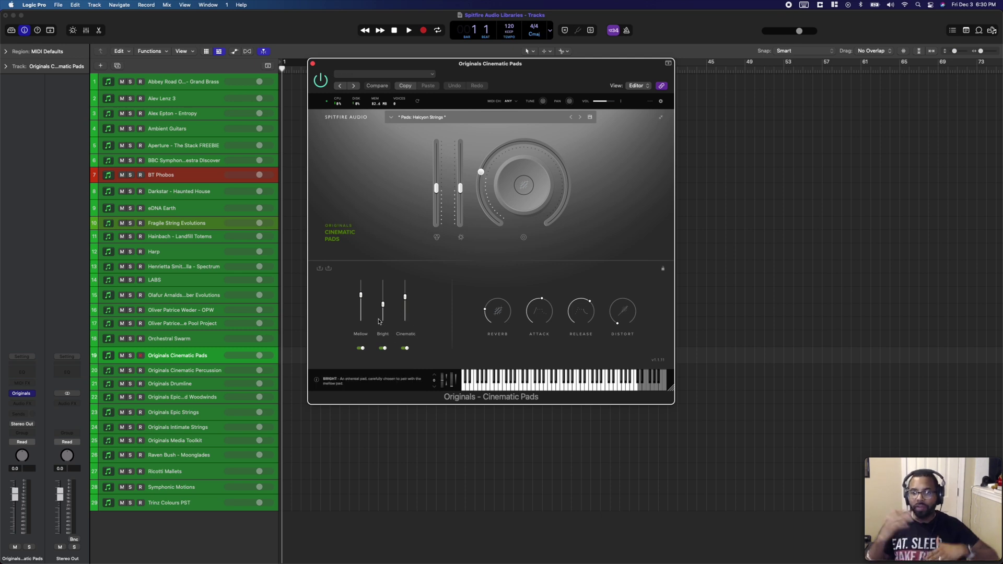
mouse_move(606, 157)
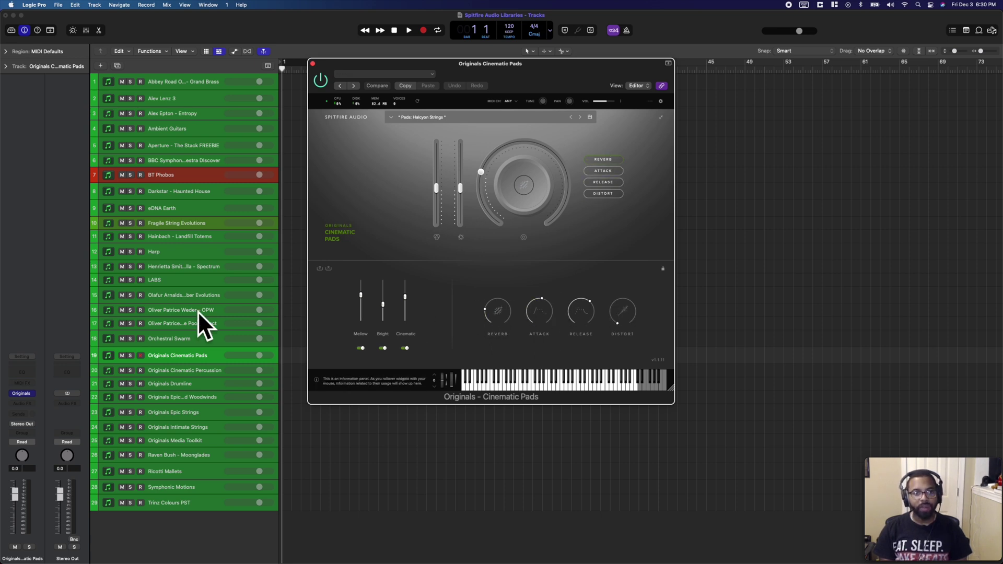
Step: Show the Originals Cinematic Percussion instrument, view its percussion presets and close the preset list
left_click(189, 372)
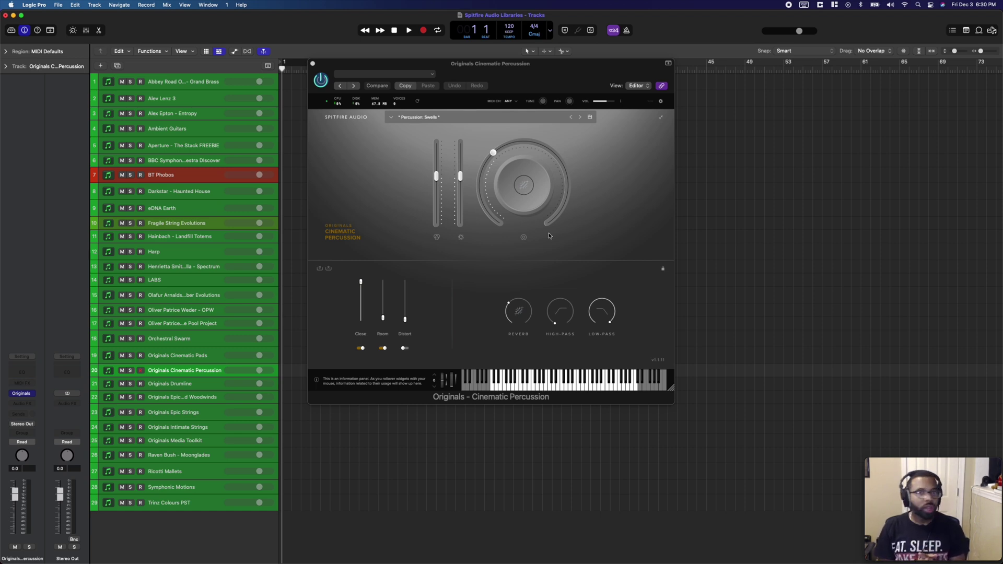
left_click(447, 120)
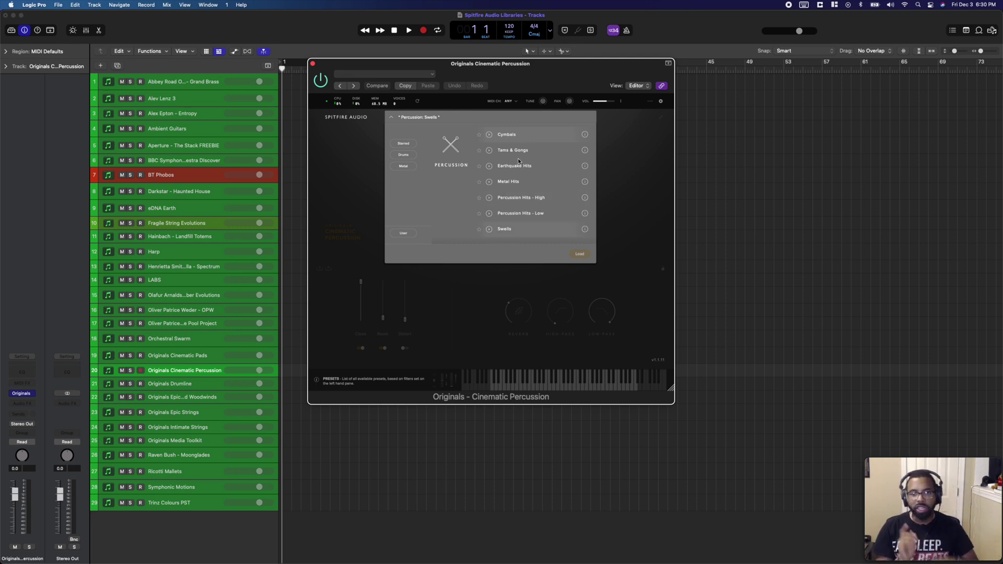
left_click(418, 275)
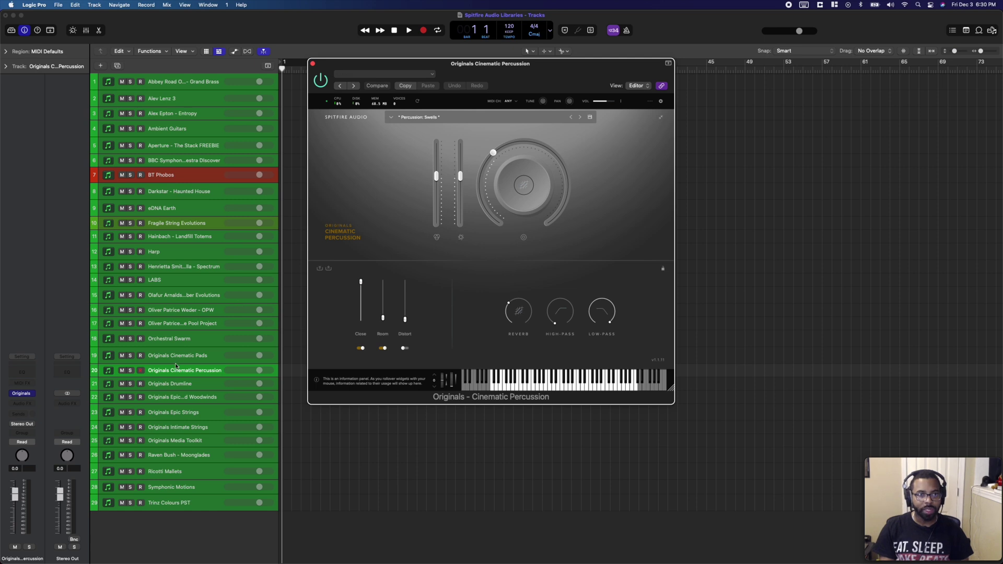
Step: Show the Originals Drumline instrument, browse its percussion presets from Ensemble to Drum Kit Mapping, and return to its main controls
left_click(172, 387)
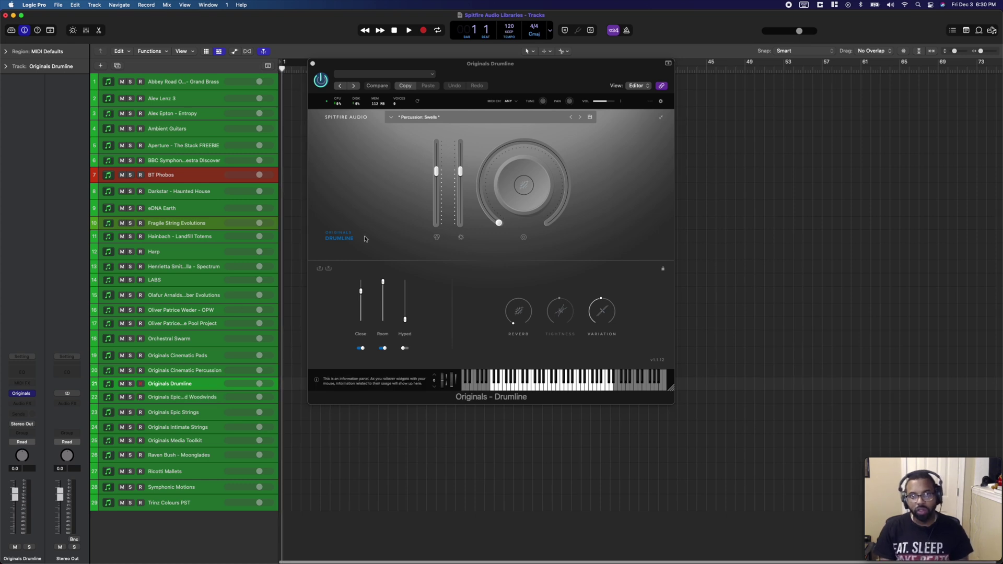
left_click(427, 121)
left_click(427, 120)
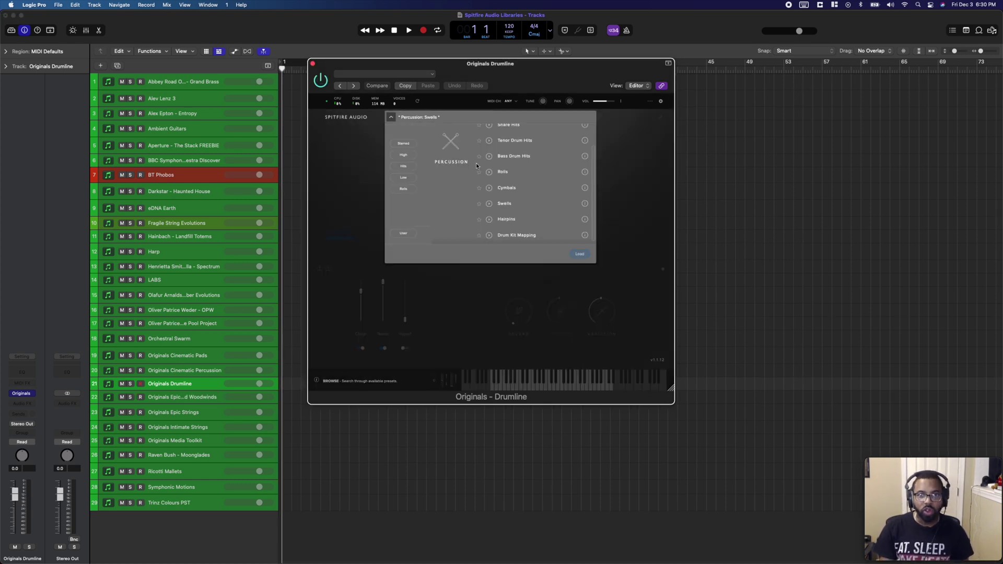
scroll(510, 134, "up", 2)
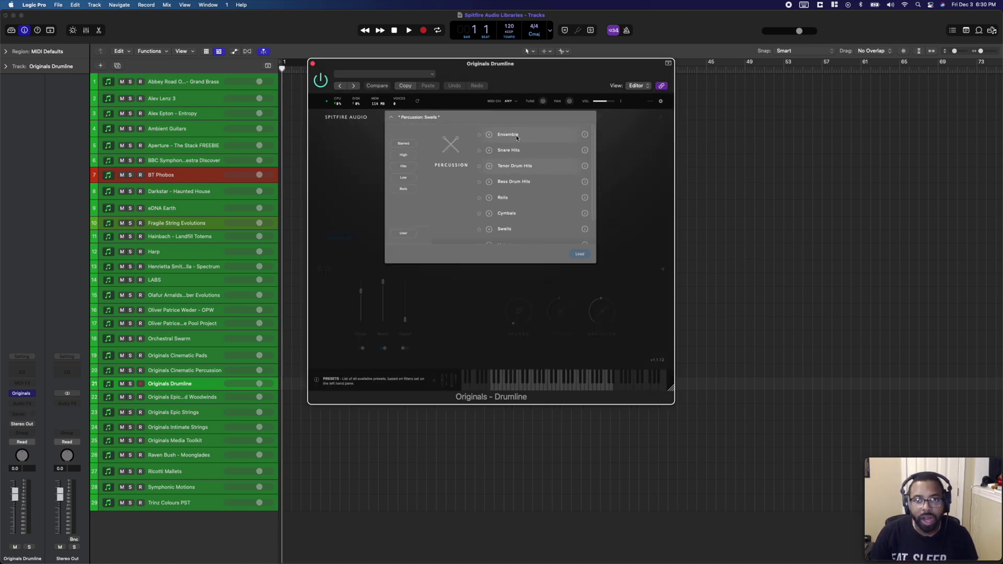
scroll(517, 174, "down", 2)
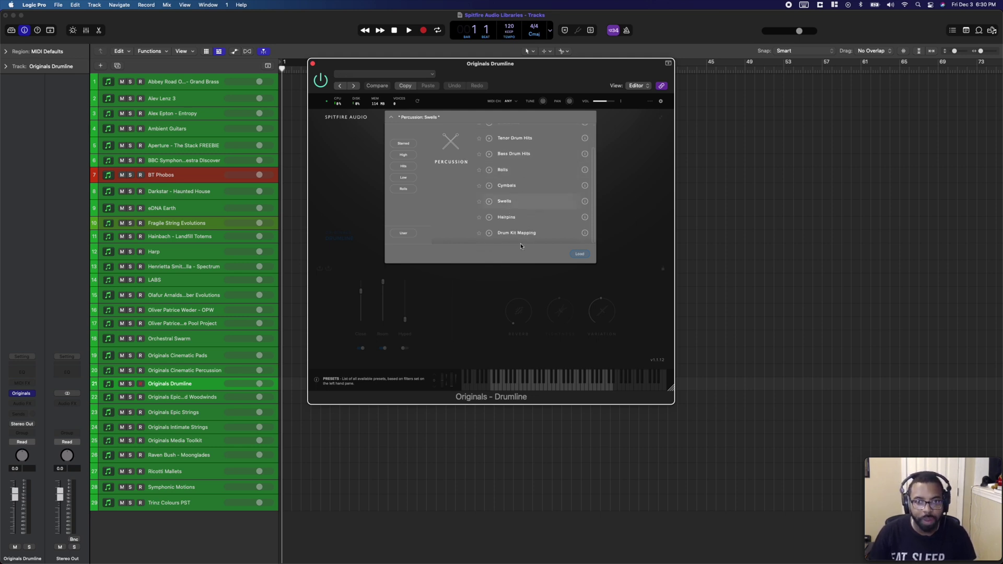
left_click(616, 205)
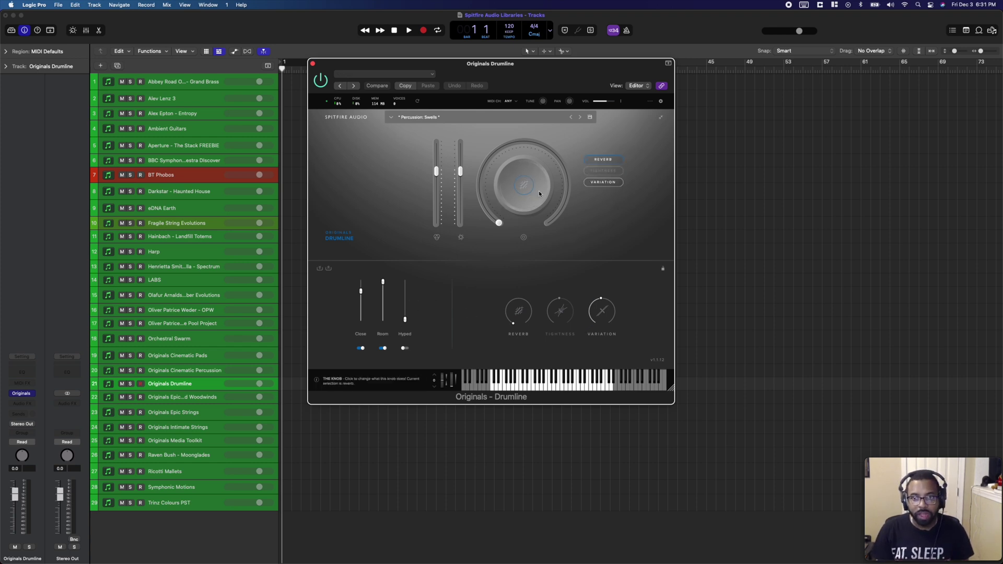
Step: Lower Drumline's Room mic level, then enable the Hyped signal and raise its level
left_click_drag(383, 282, 405, 286)
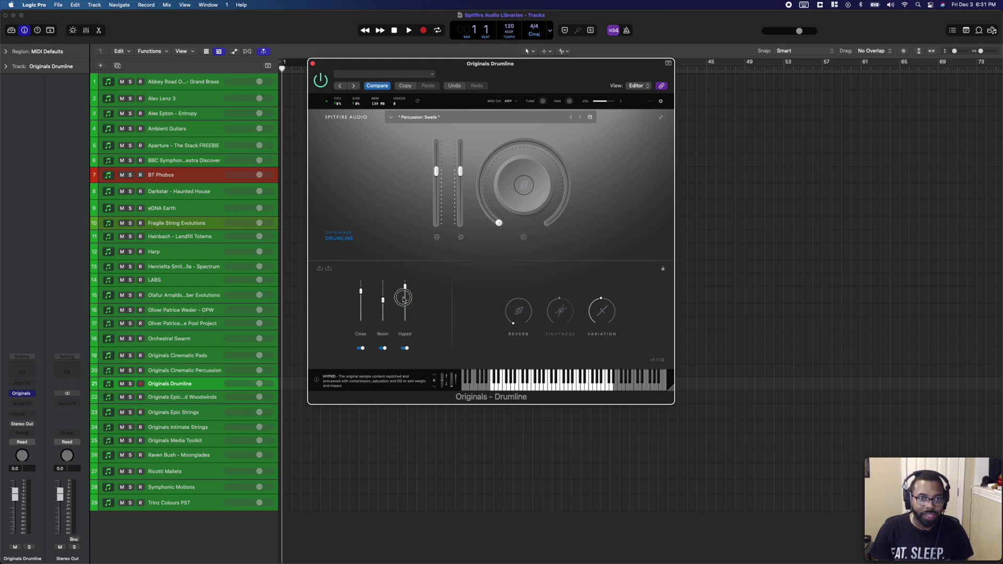
Step: Show Originals Epic Brass and Woodwinds with its Live, Long and Short presets, the main knob's assignable parameters, and the Close and Room faders
left_click(199, 399)
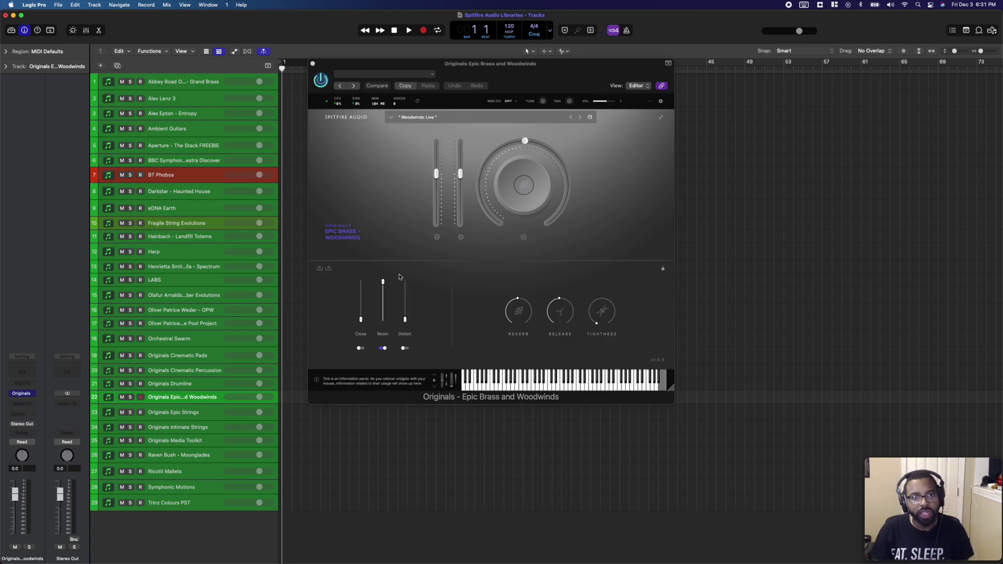
left_click(426, 117)
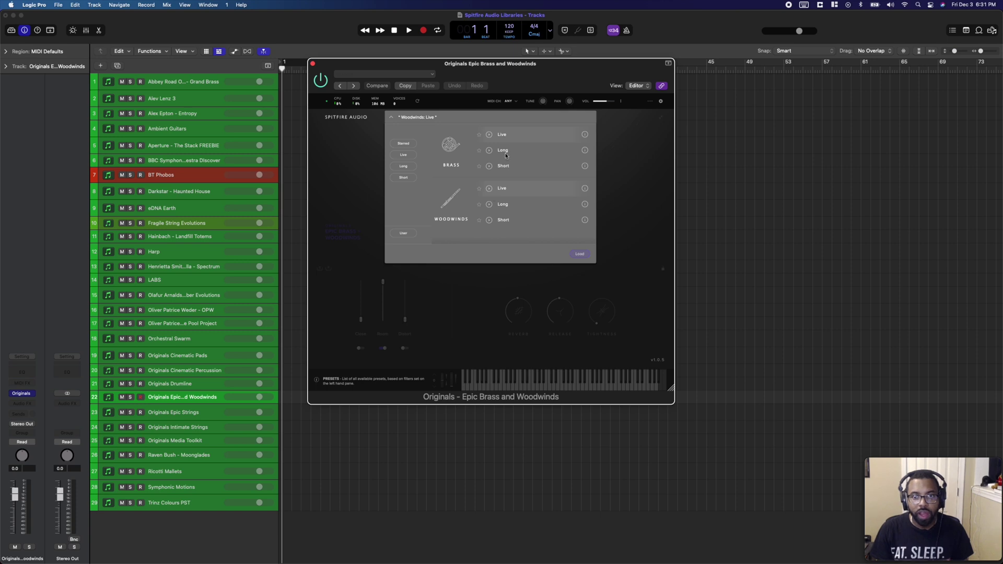
left_click(627, 142)
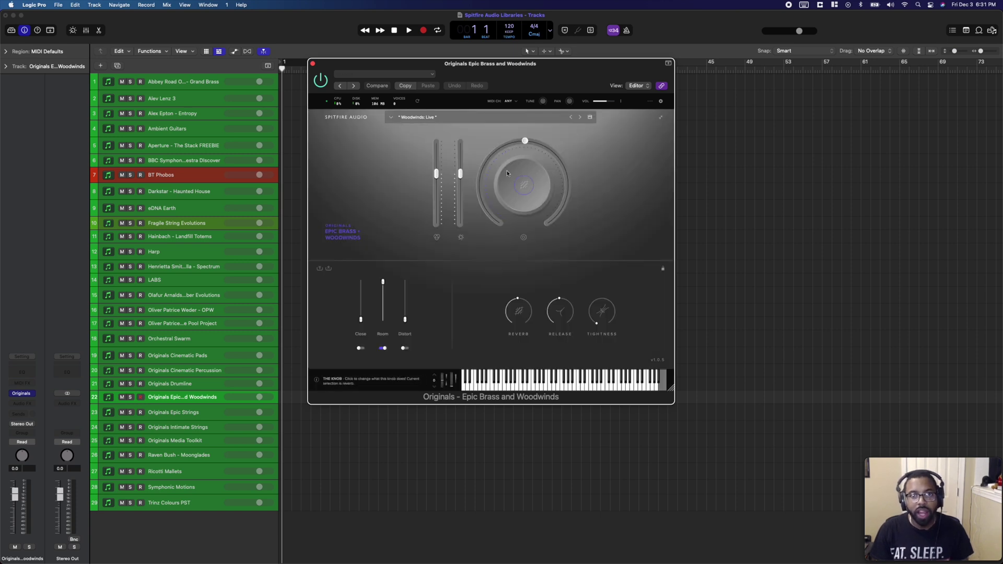
left_click(436, 117)
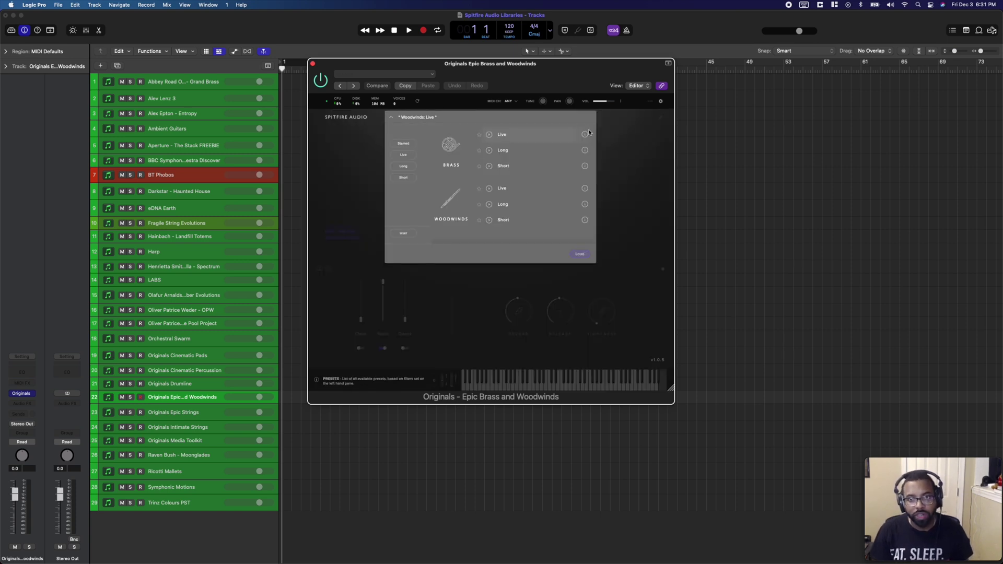
mouse_move(585, 136)
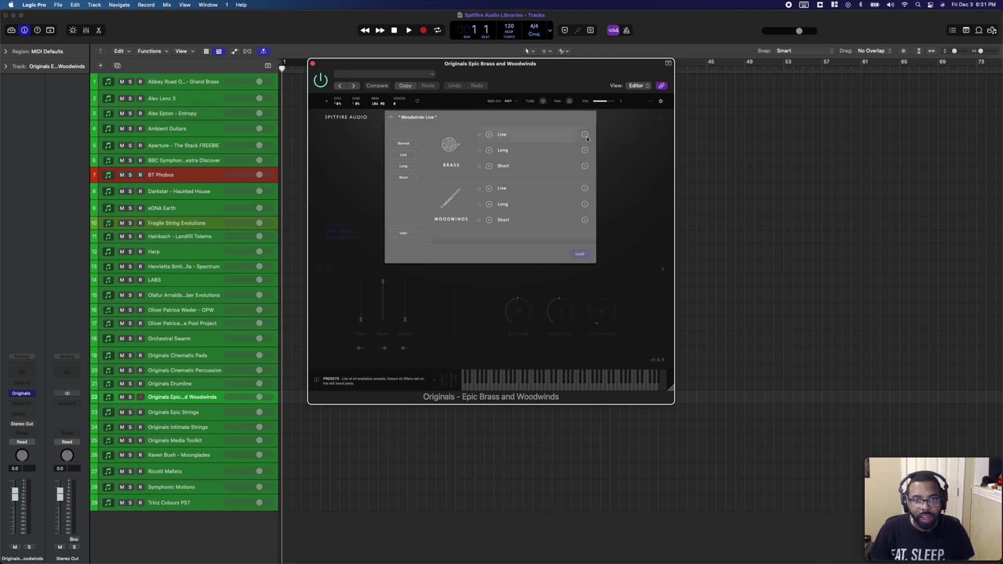
left_click(627, 146)
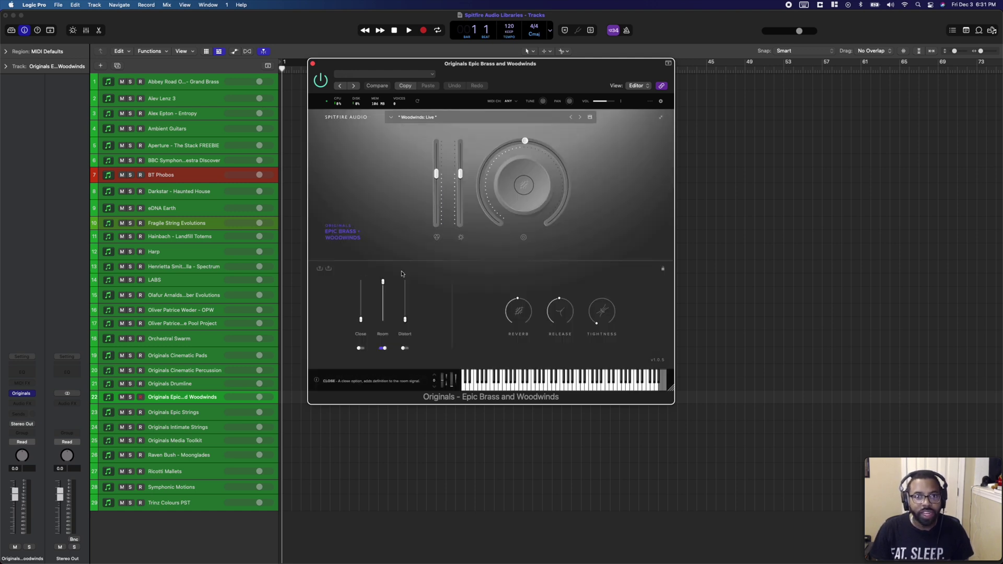
left_click(525, 185)
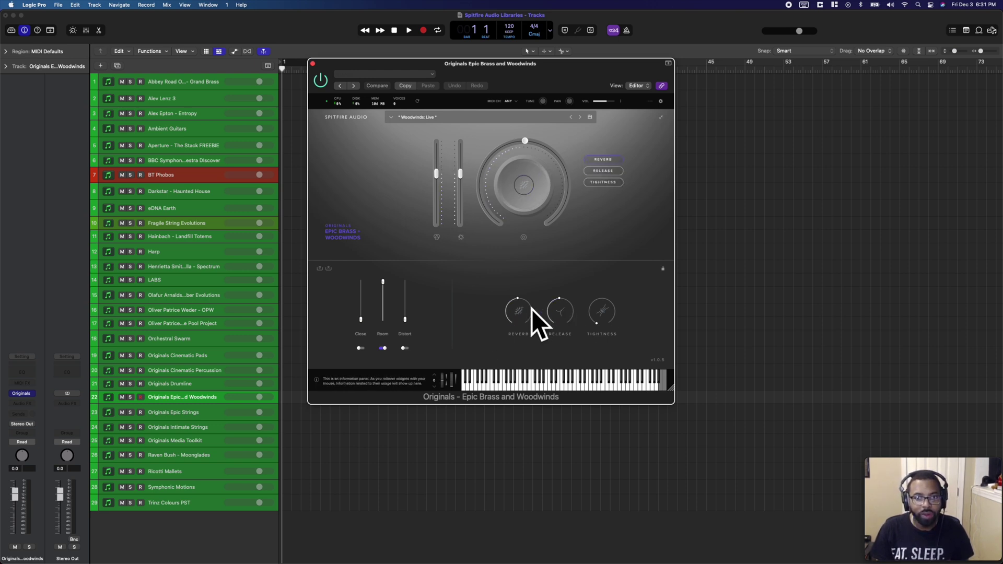
left_click_drag(360, 319, 383, 305)
Step: Show the Originals Epic Strings instrument, browse its string presets down to Short (Octave), and return to its main controls
key("Down")
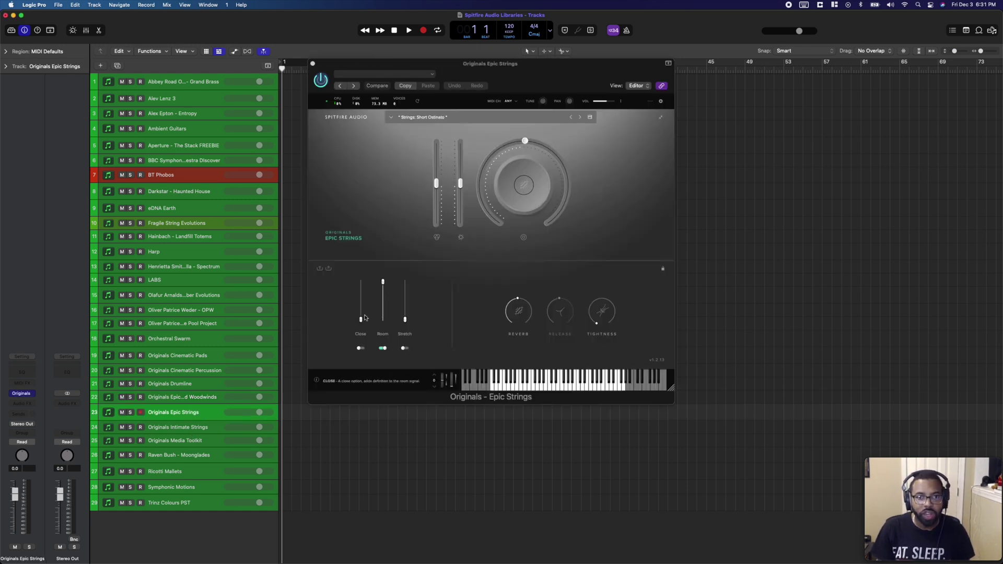
left_click(439, 118)
scroll(556, 183, "up", 4)
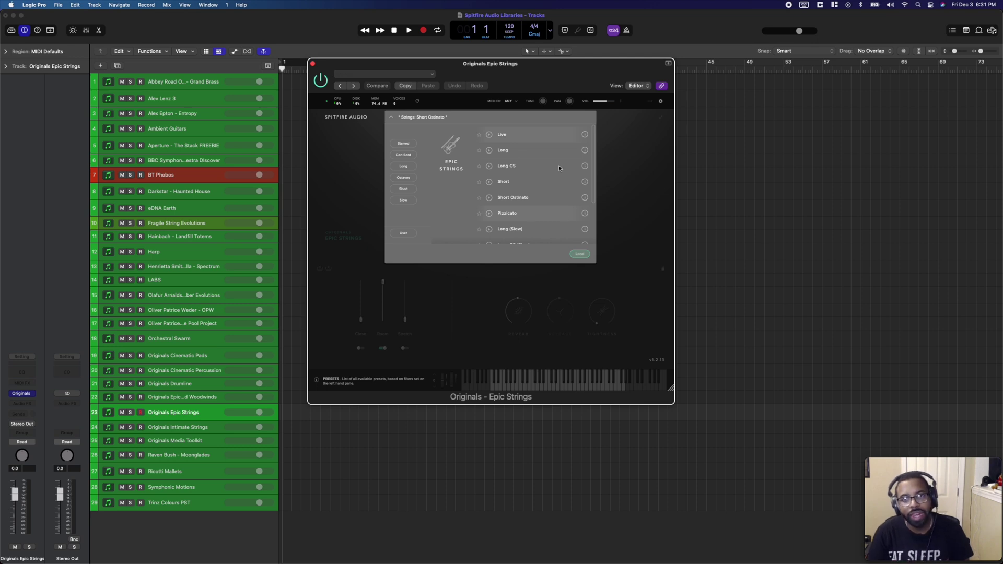
scroll(521, 184, "down", 3)
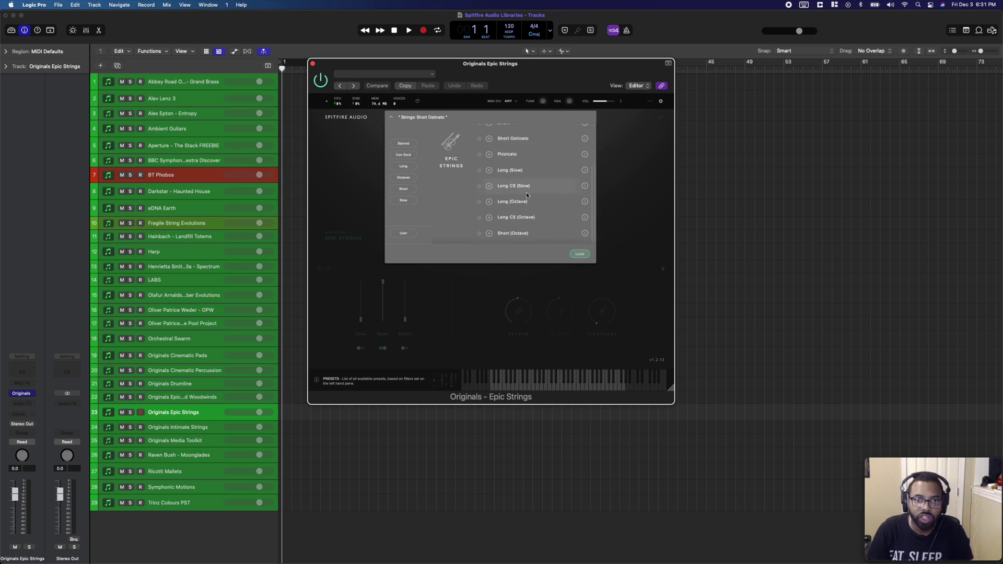
left_click(635, 149)
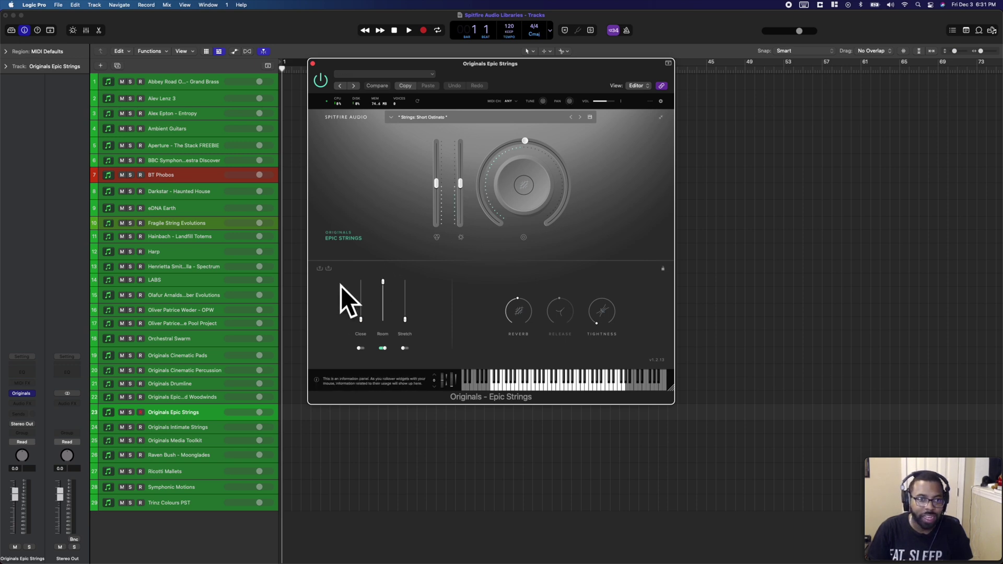
Step: Show Originals Intimate Strings, raise its Close mic and lower its Tree mic, and browse its string presets
left_click(196, 428)
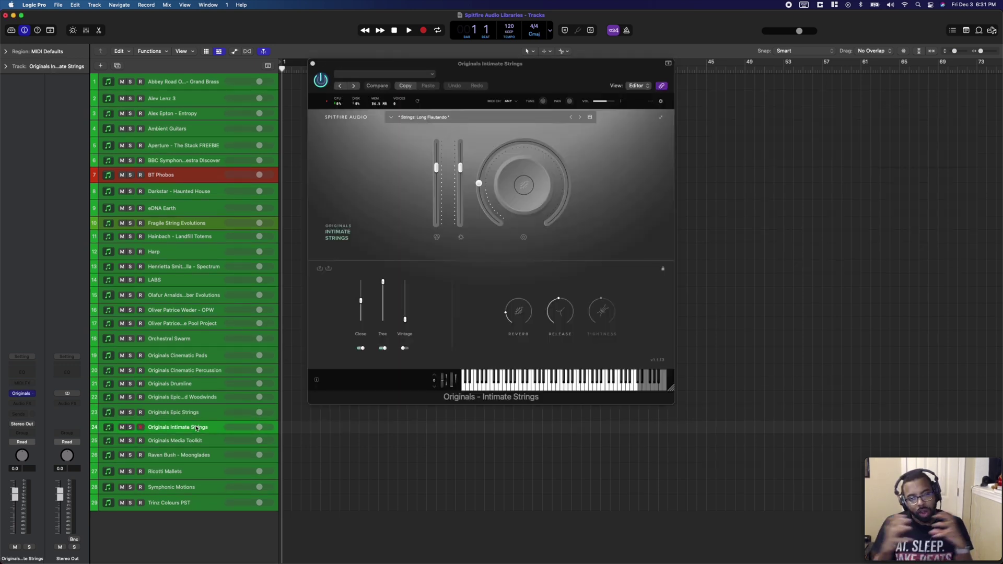
left_click_drag(360, 301, 383, 301)
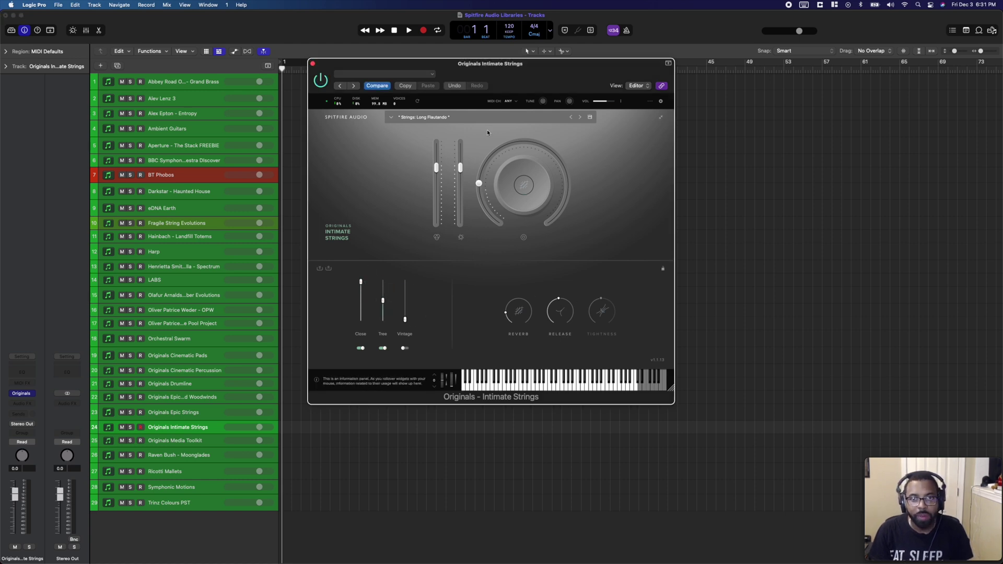
left_click(470, 117)
scroll(517, 162, "up", 2)
scroll(517, 162, "down", 3)
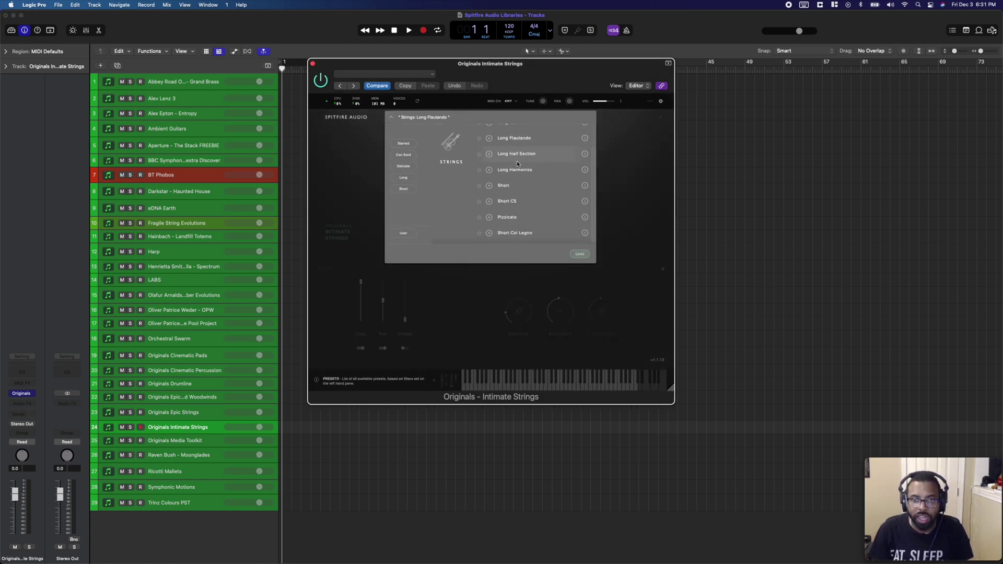
left_click(633, 159)
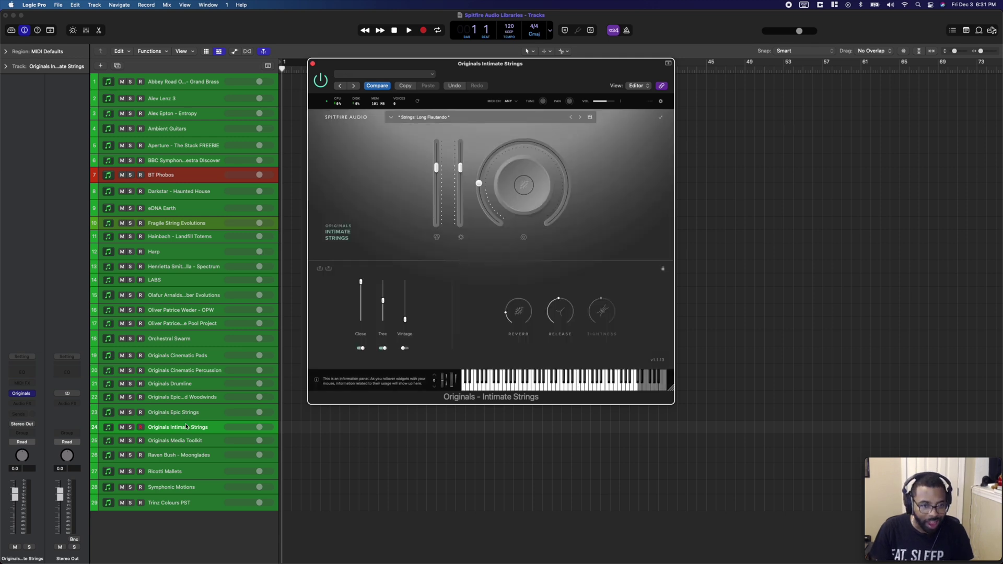
Step: Show Originals Media Toolkit and browse its presets from Acoustic Instruments and Synths through Household, Kitchen and High Hits, then return to its controls
left_click(183, 444)
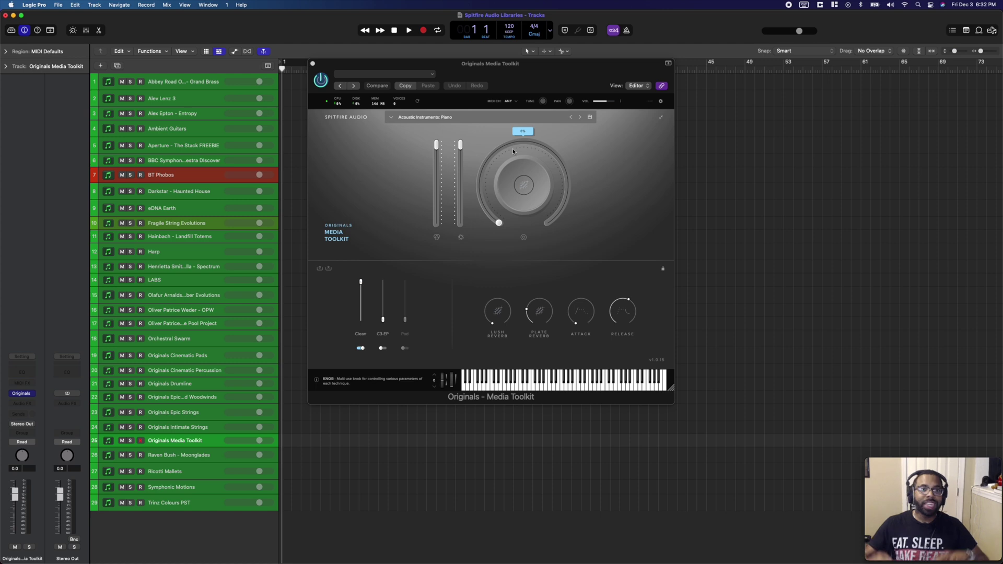
left_click(458, 119)
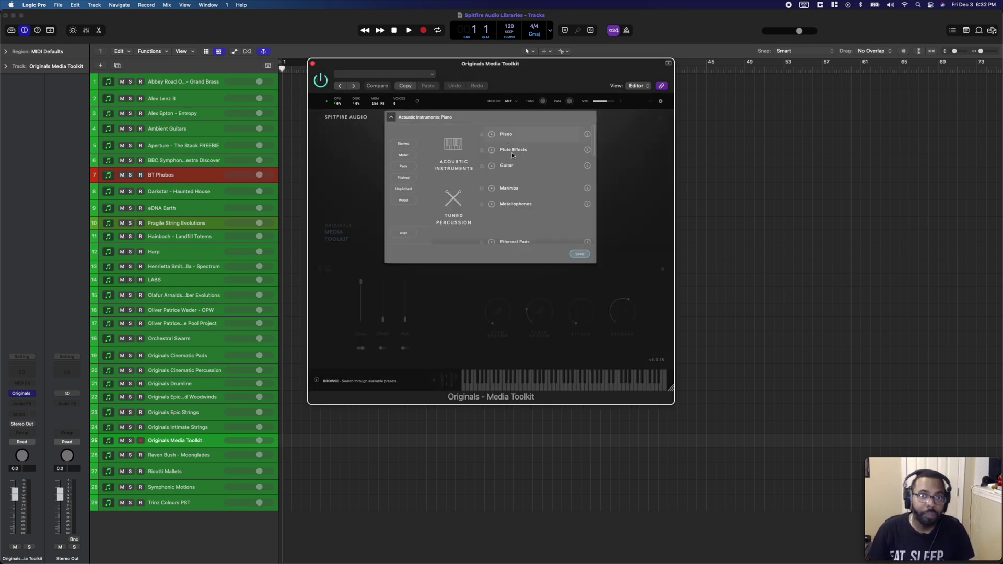
scroll(520, 167, "down", 1)
scroll(522, 170, "down", 10)
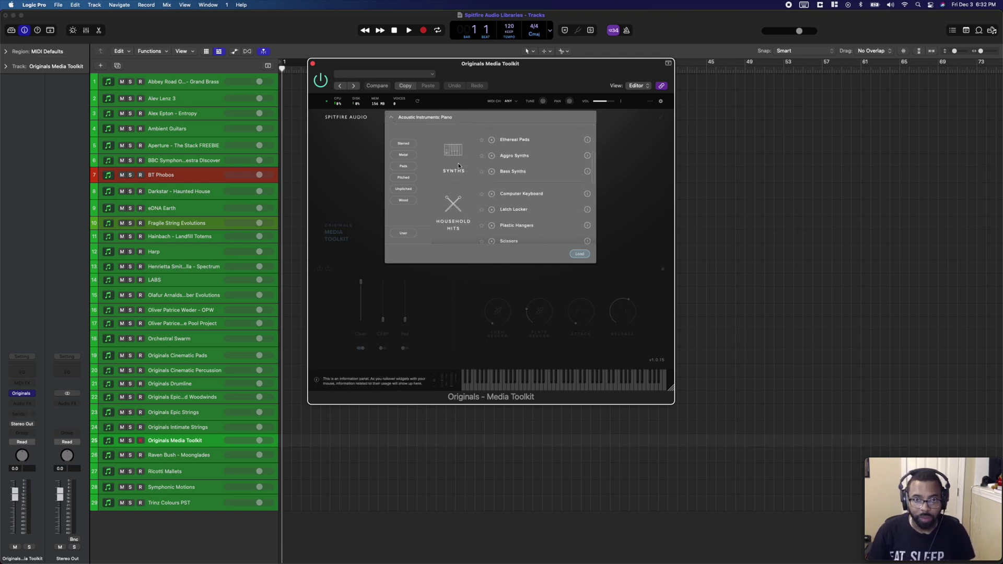
scroll(454, 152, "down", 5)
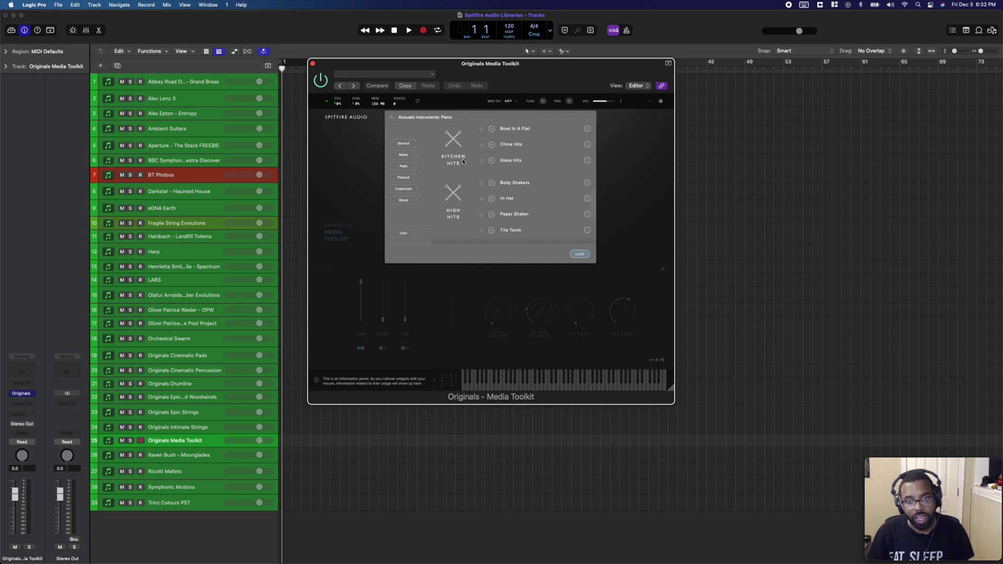
scroll(462, 159, "down", 3)
scroll(557, 161, "up", 15)
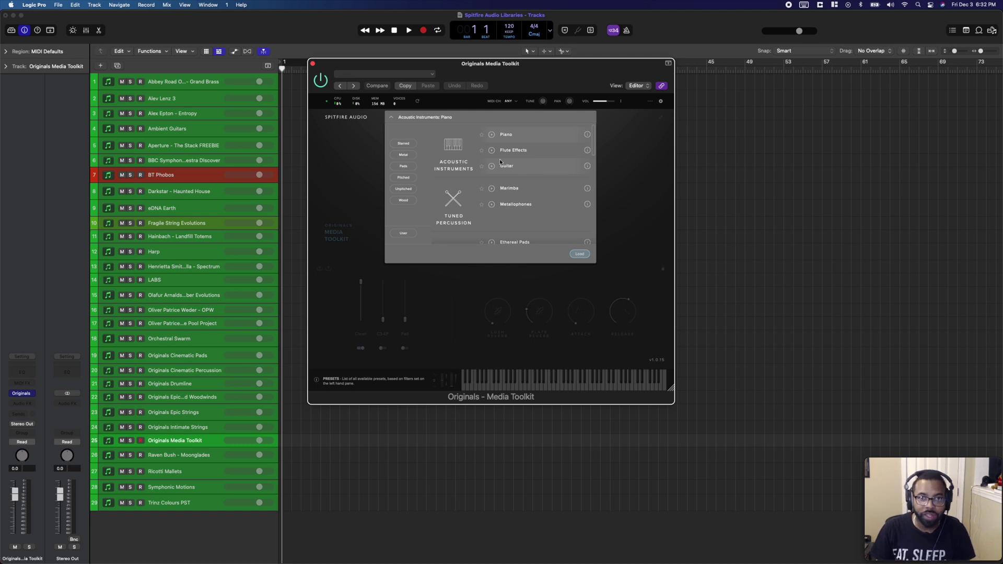
left_click(384, 183)
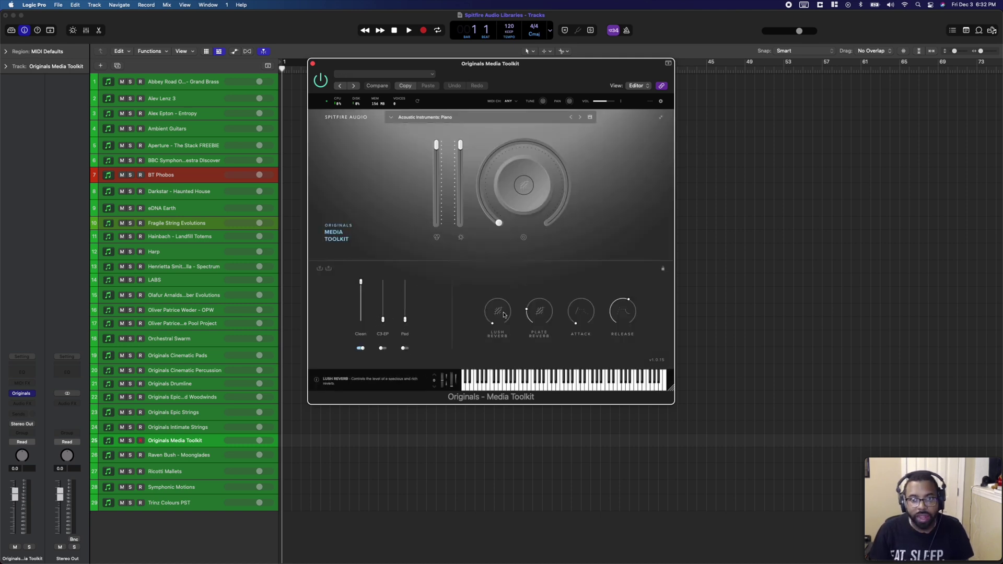
Step: Show Raven Bush - Moonglades, browse its violin presets, filter them by Synths, and view its Expression fader and main knob
left_click(184, 461)
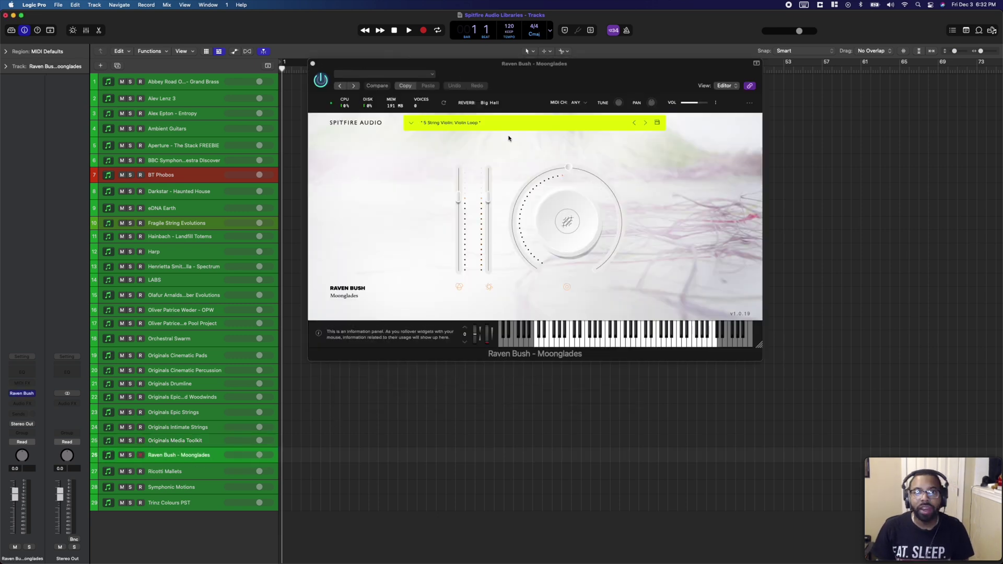
left_click(464, 124)
scroll(569, 183, "down", 10)
scroll(511, 176, "down", 10)
scroll(508, 175, "down", 5)
left_click(436, 258)
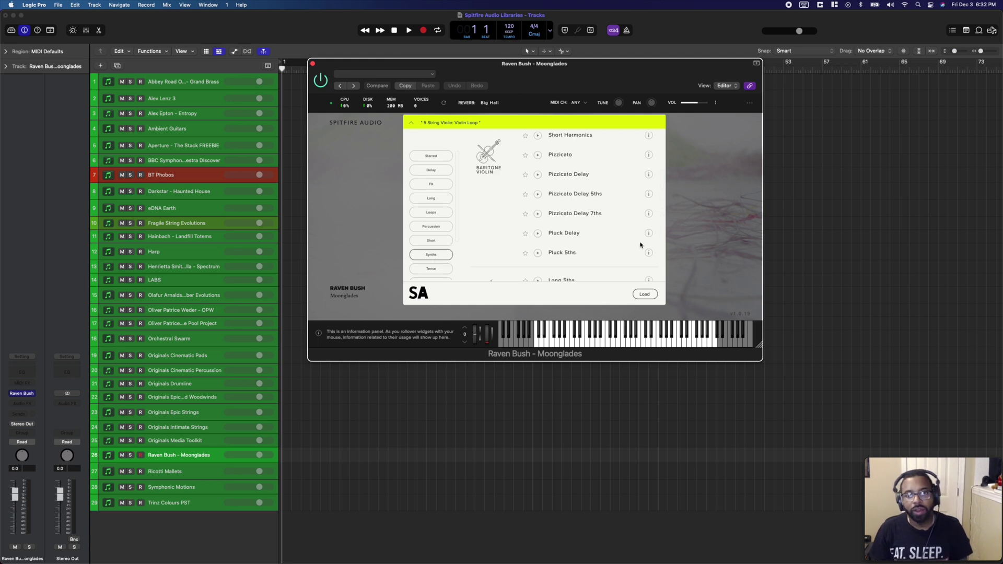
scroll(618, 218, "up", 3)
left_click(379, 221)
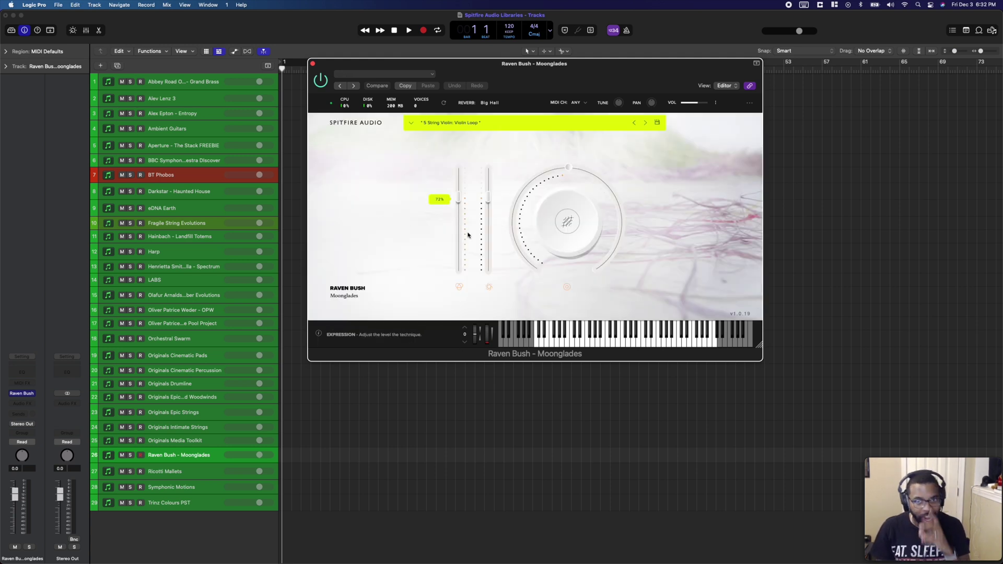
mouse_move(548, 223)
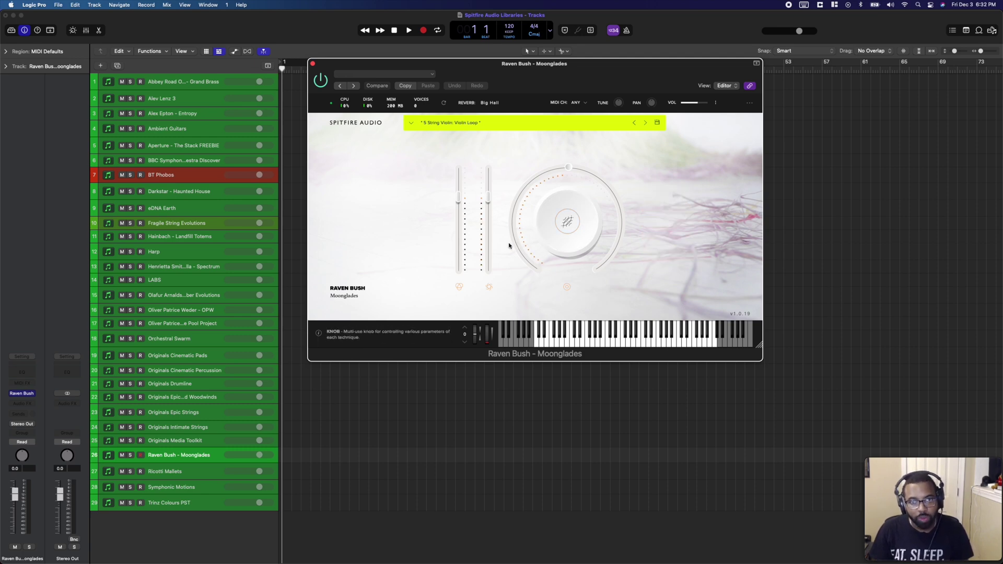
Step: Show the Ricotti Mallets Marimba in Kontakt and step through its articulations, including Full (Hard) and Full (Soft), ending on Main
left_click(192, 472)
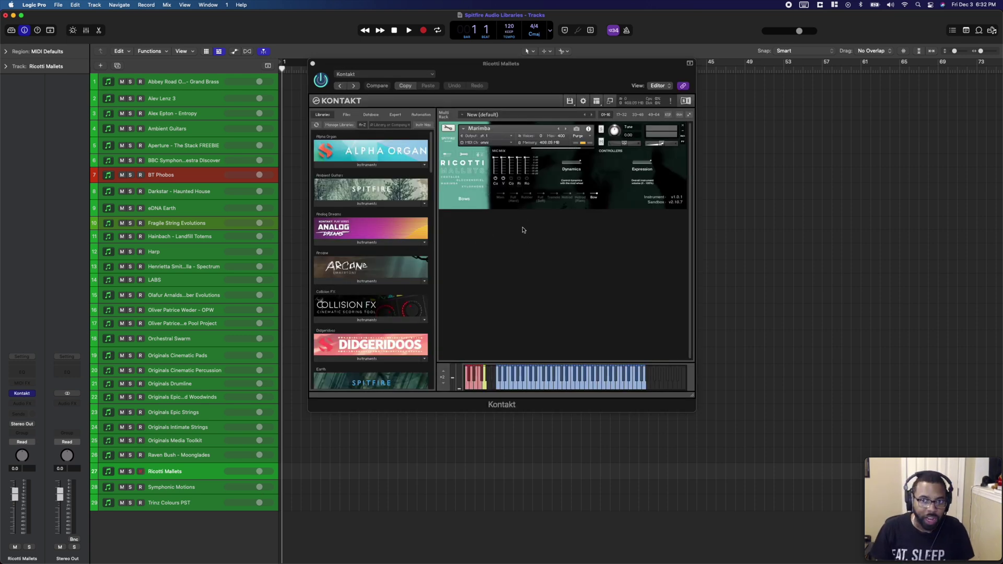
left_click(500, 197)
left_click(511, 197)
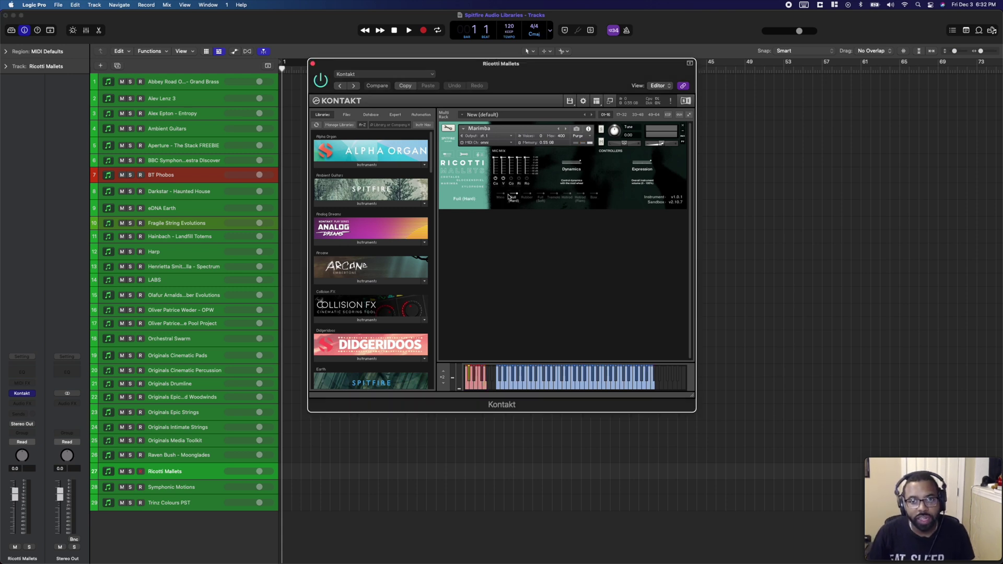
left_click(541, 197)
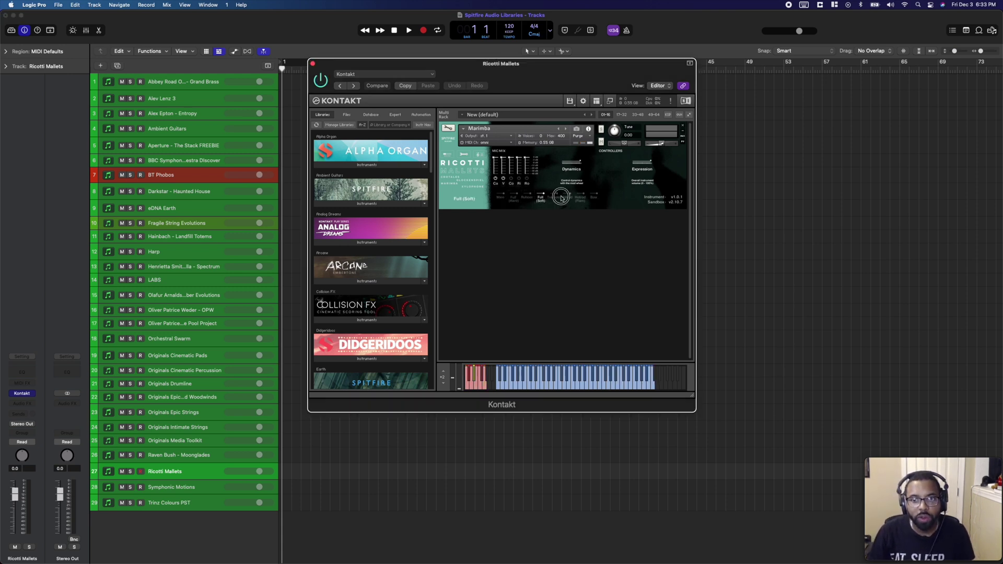
left_click(567, 197)
left_click(580, 197)
left_click(596, 197)
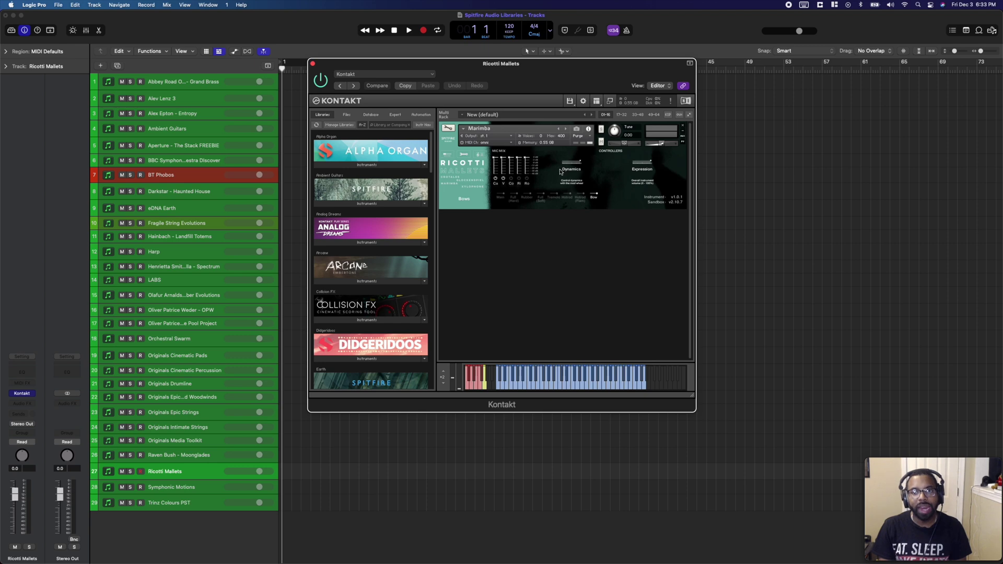
left_click(502, 197)
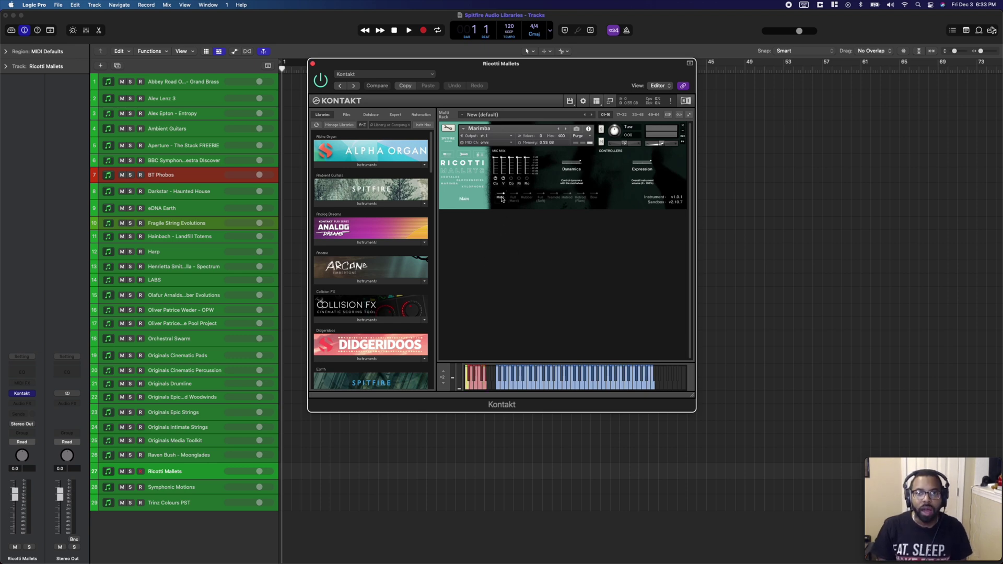
Step: Show the Symphonic Motions instrument, browse its preset list down to Why Do This, and return to its main controls
left_click(193, 488)
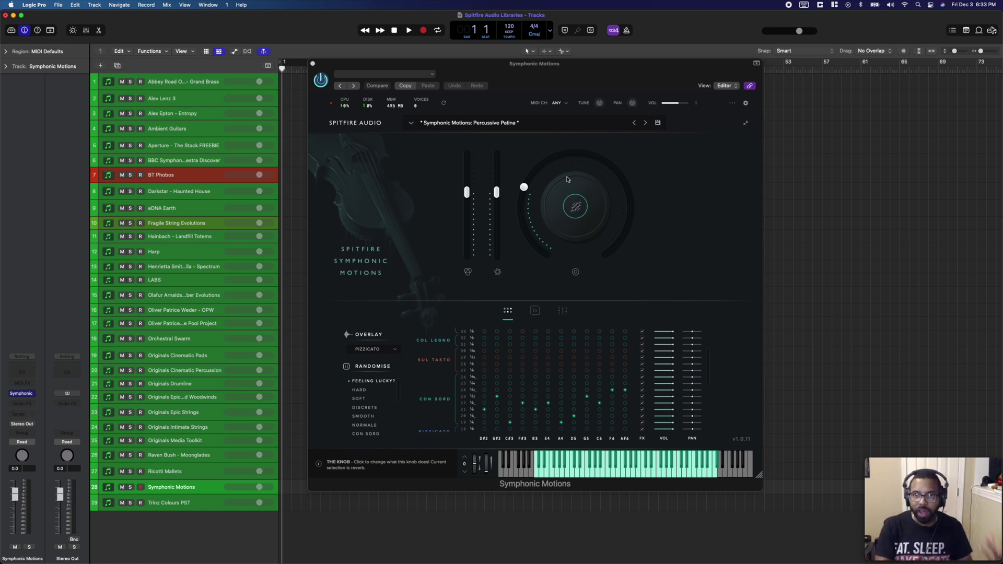
left_click(499, 124)
scroll(555, 188, "down", 5)
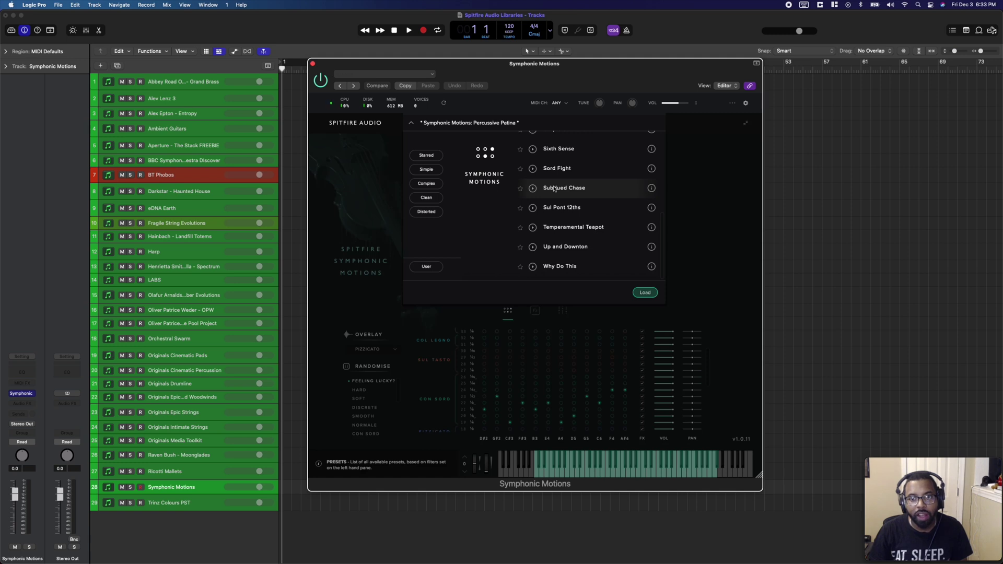
scroll(549, 202, "up", 8)
left_click(712, 190)
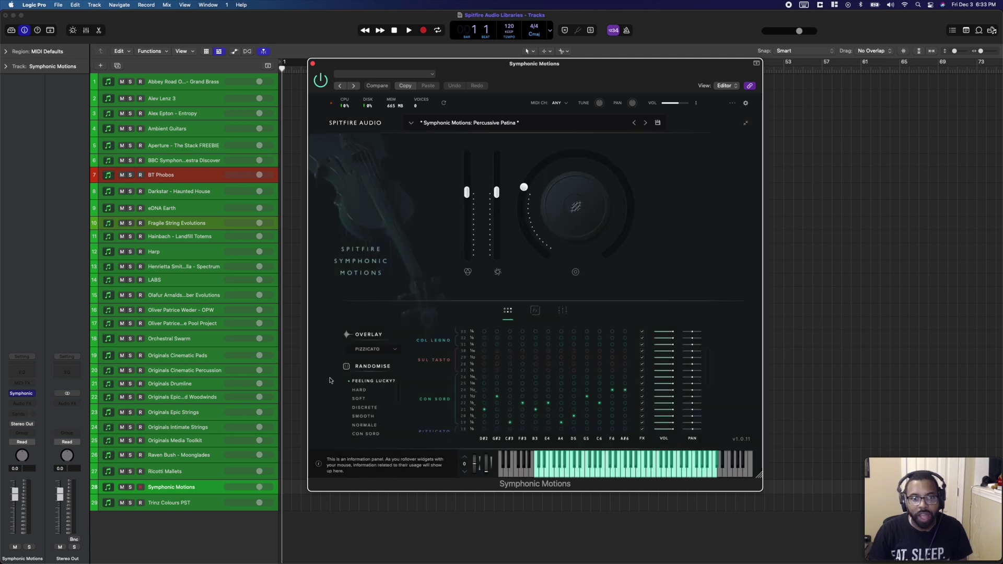
Step: Randomise the Symphonic Motions evo grid repeatedly with Feeling Lucky and Discrete, and view the Overlay options while keeping Pizzicato
left_click(369, 382)
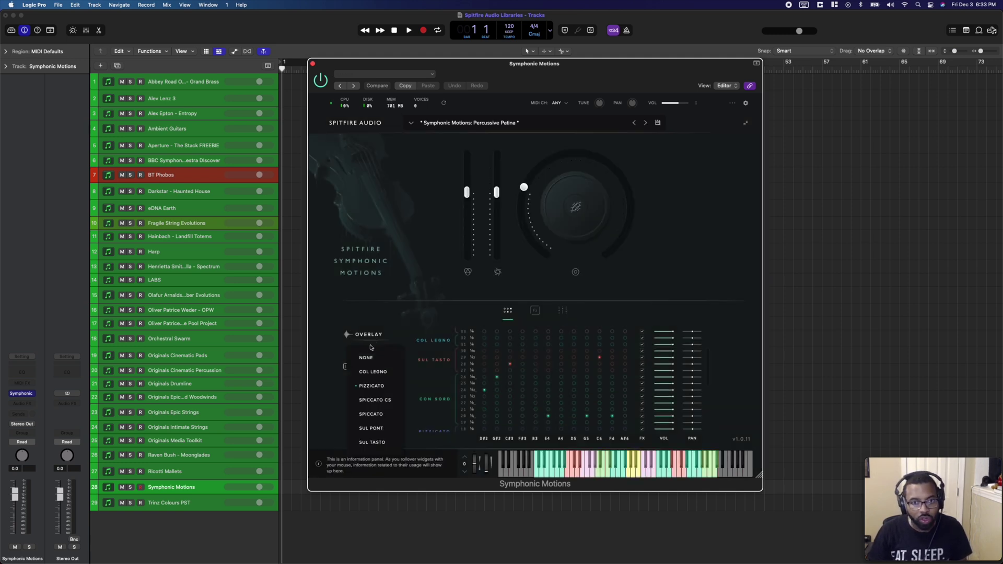
left_click(368, 381)
left_click(363, 408)
left_click(363, 410)
left_click(362, 411)
left_click(370, 382)
left_click(370, 381)
left_click(370, 382)
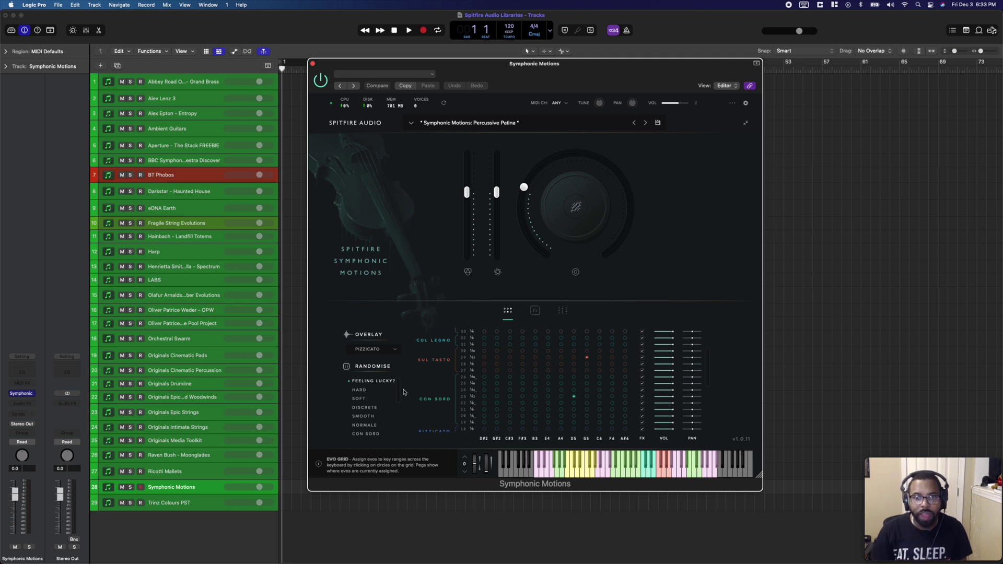
Step: View the other two Symphonic Motions control pages, including the microphone mix and envelope settings, and return to the evo grid
left_click(535, 311)
left_click(564, 312)
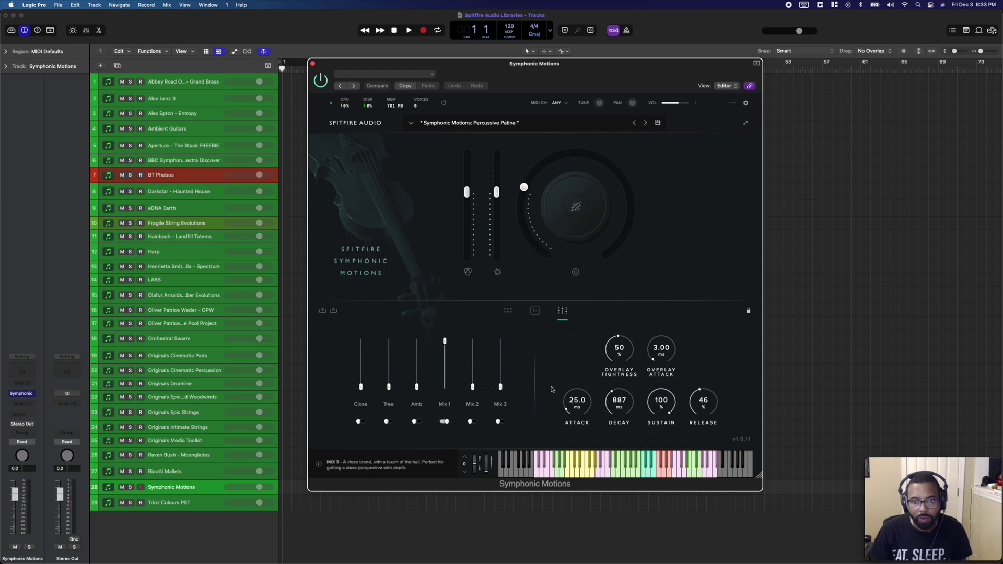
left_click(508, 312)
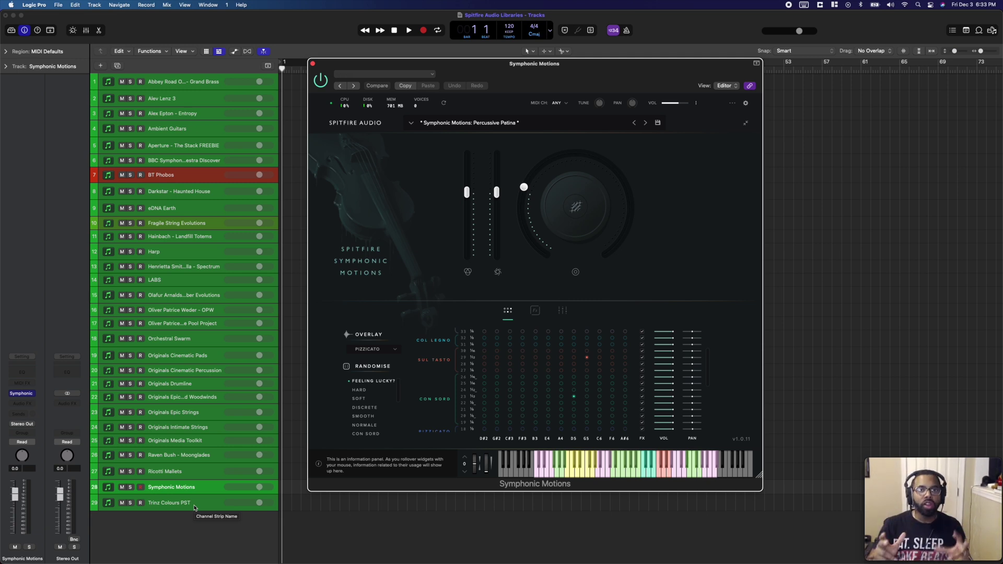
Step: Show Trinz Colours PST, browse its Keys and Drums presets down to the Drum Loops, and return to its main controls
left_click(190, 503)
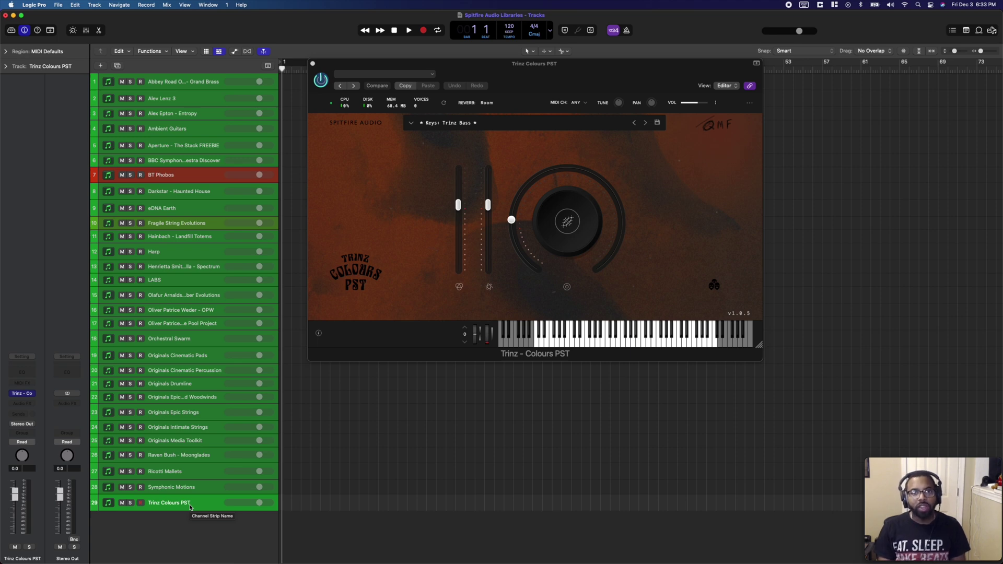
left_click(467, 125)
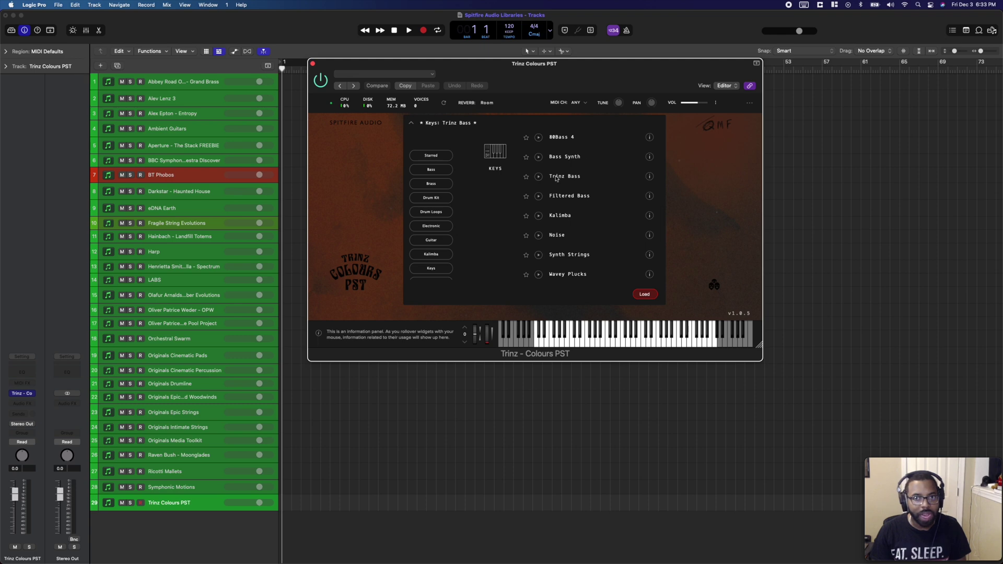
scroll(590, 180, "down", 1)
scroll(570, 200, "down", 7)
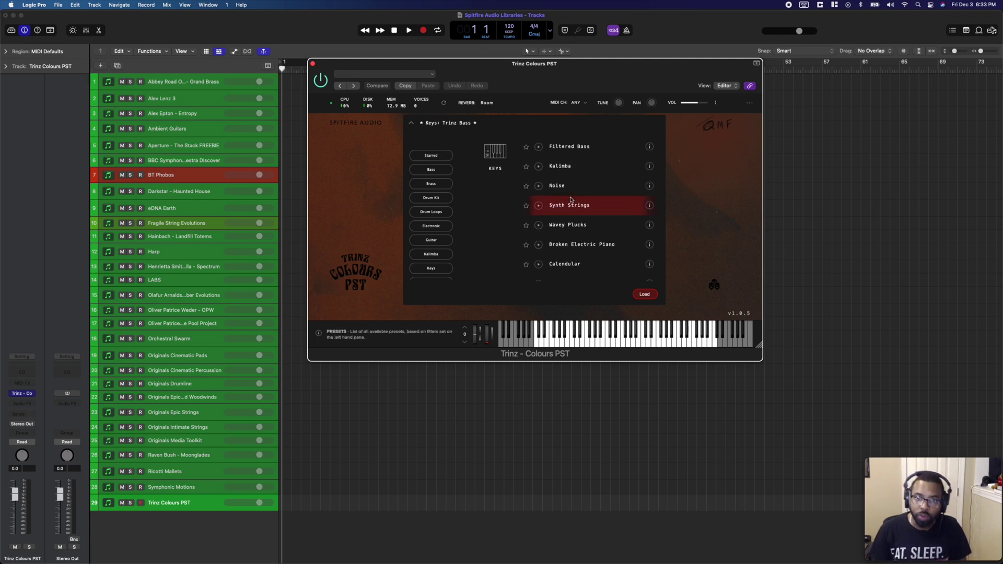
scroll(564, 182, "down", 5)
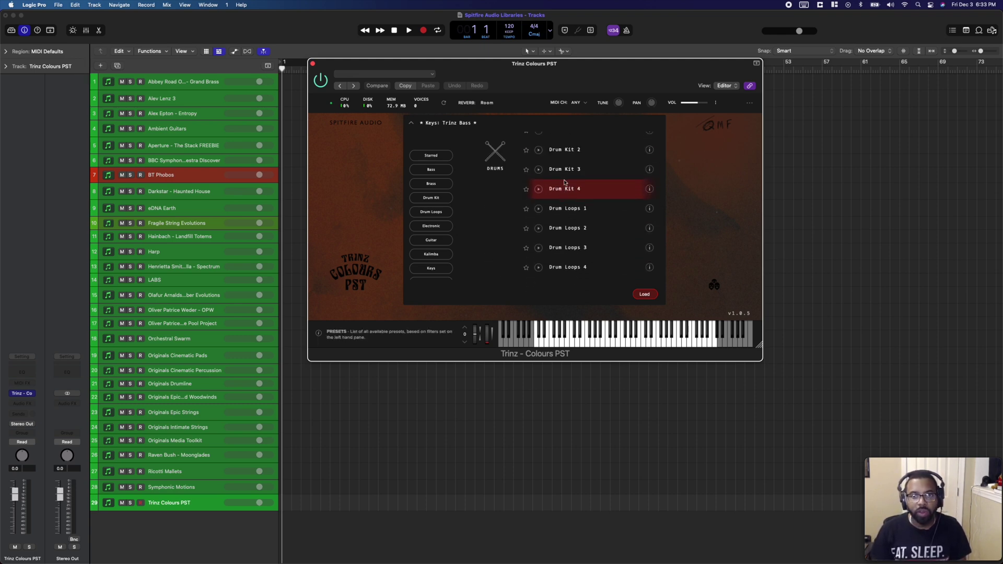
scroll(565, 170, "up", 1)
scroll(565, 170, "up", 6)
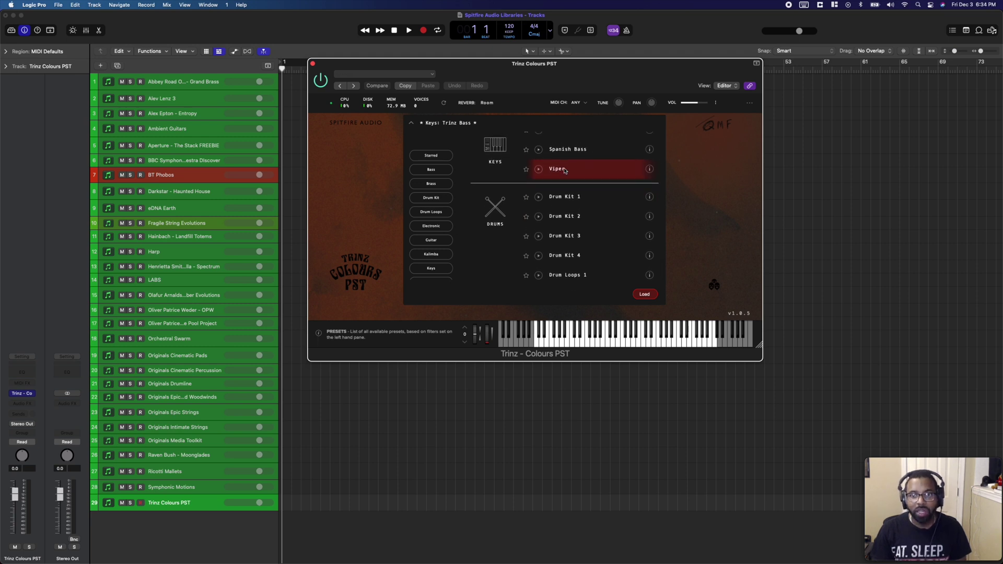
left_click(690, 145)
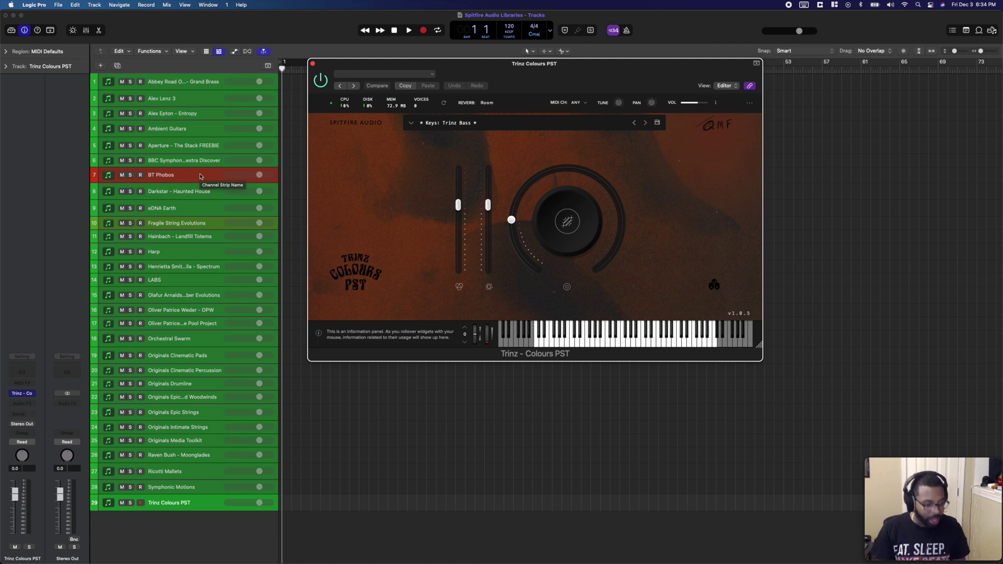
Step: Switch to Safari to show Spitfire Audio's #12ScoresOfChristmas giveaway post on Instagram
key("super+Tab")
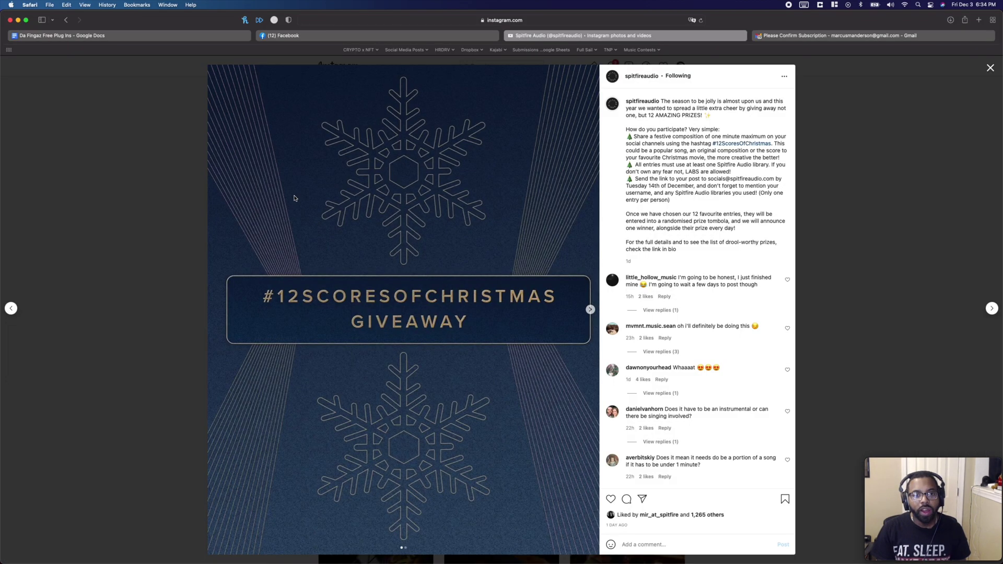